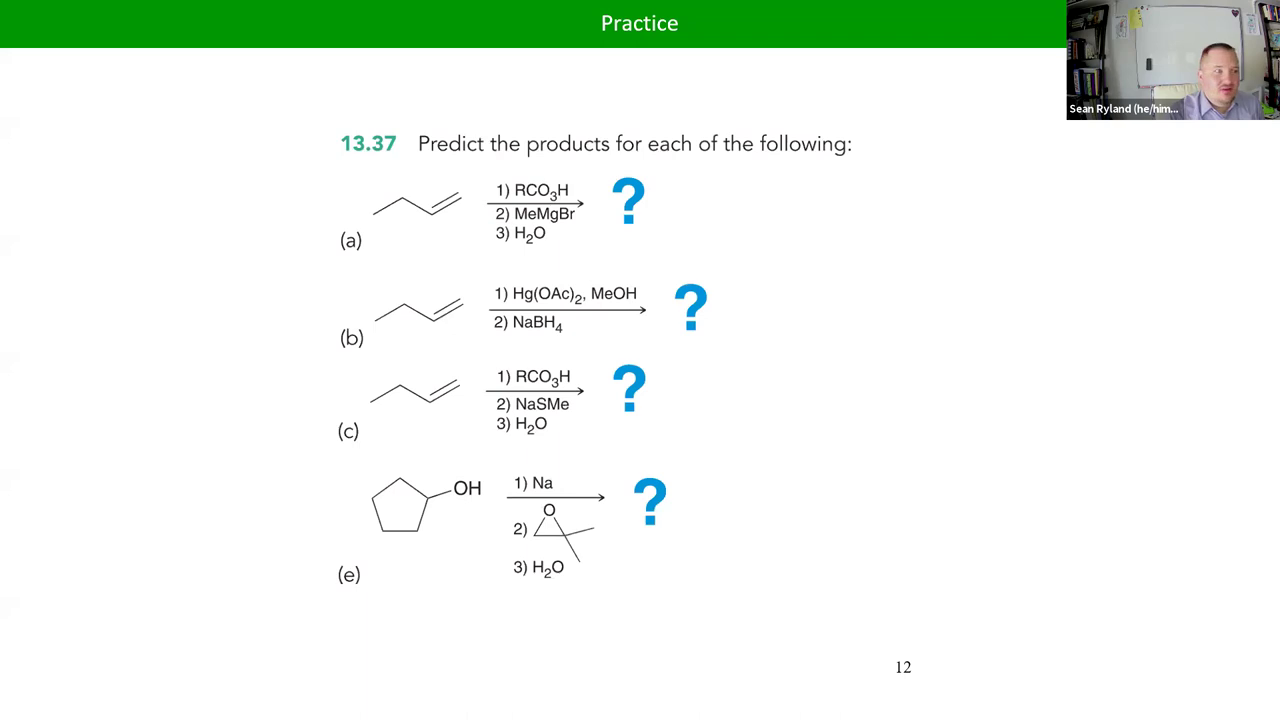
Open the Lab.07_Thermodynamic.and.Kinetic.Control.pdf handout and read through page 1 to the page 2 Procedure
{"action": "left_click", "coordinate": [309, 211]}
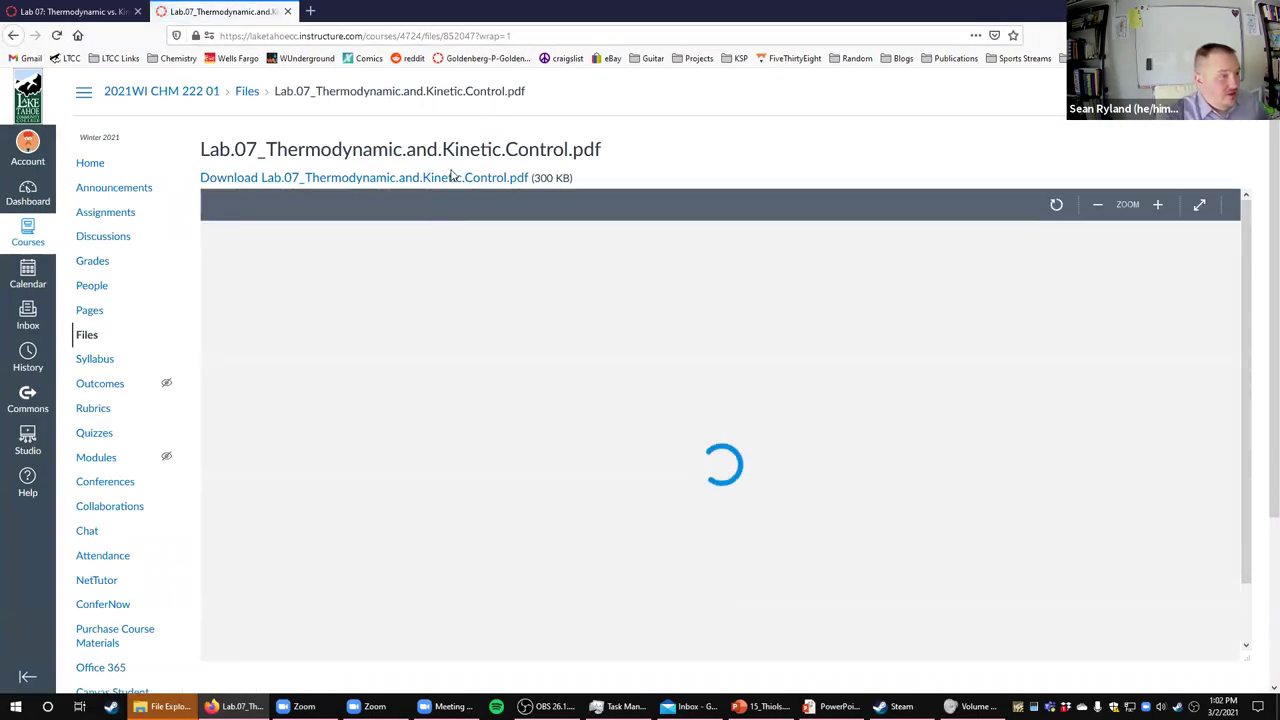
{"action": "scroll", "coordinate": [452, 176], "scroll_direction": "down", "scroll_amount": 1}
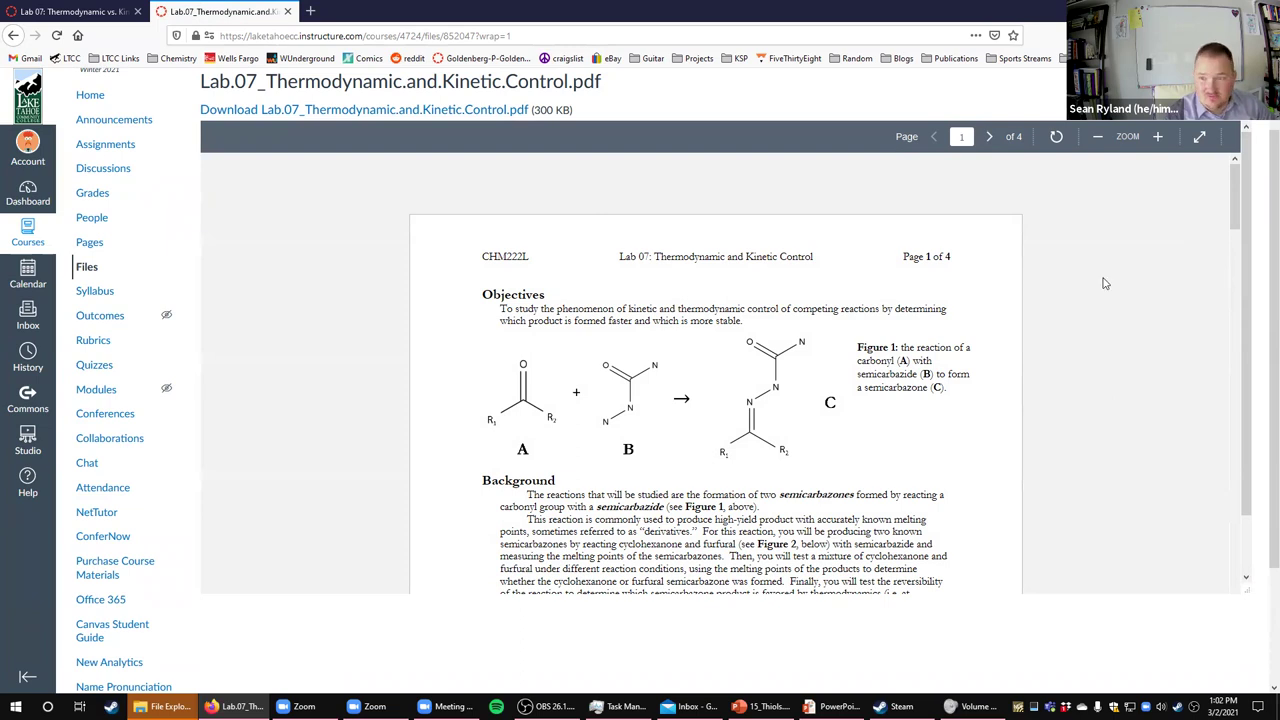
{"action": "scroll", "coordinate": [1128, 272], "scroll_direction": "down", "scroll_amount": 3}
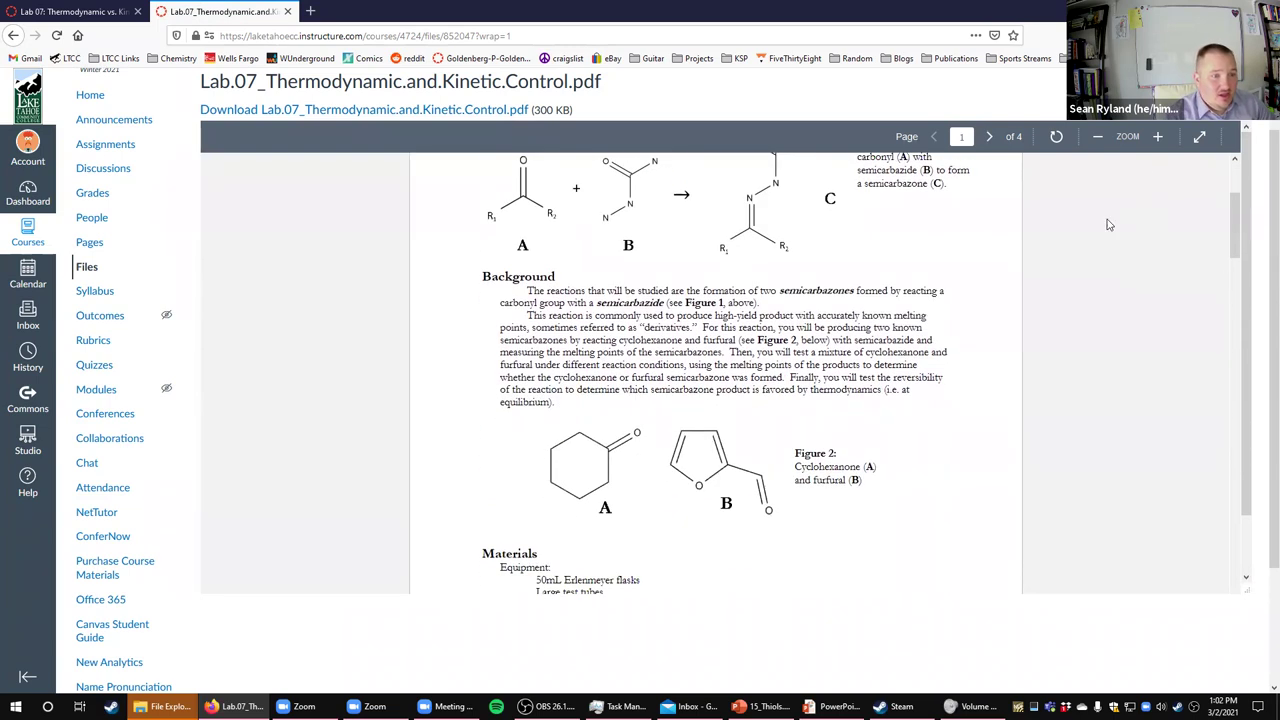
{"action": "scroll", "coordinate": [591, 290], "scroll_direction": "up", "scroll_amount": 1}
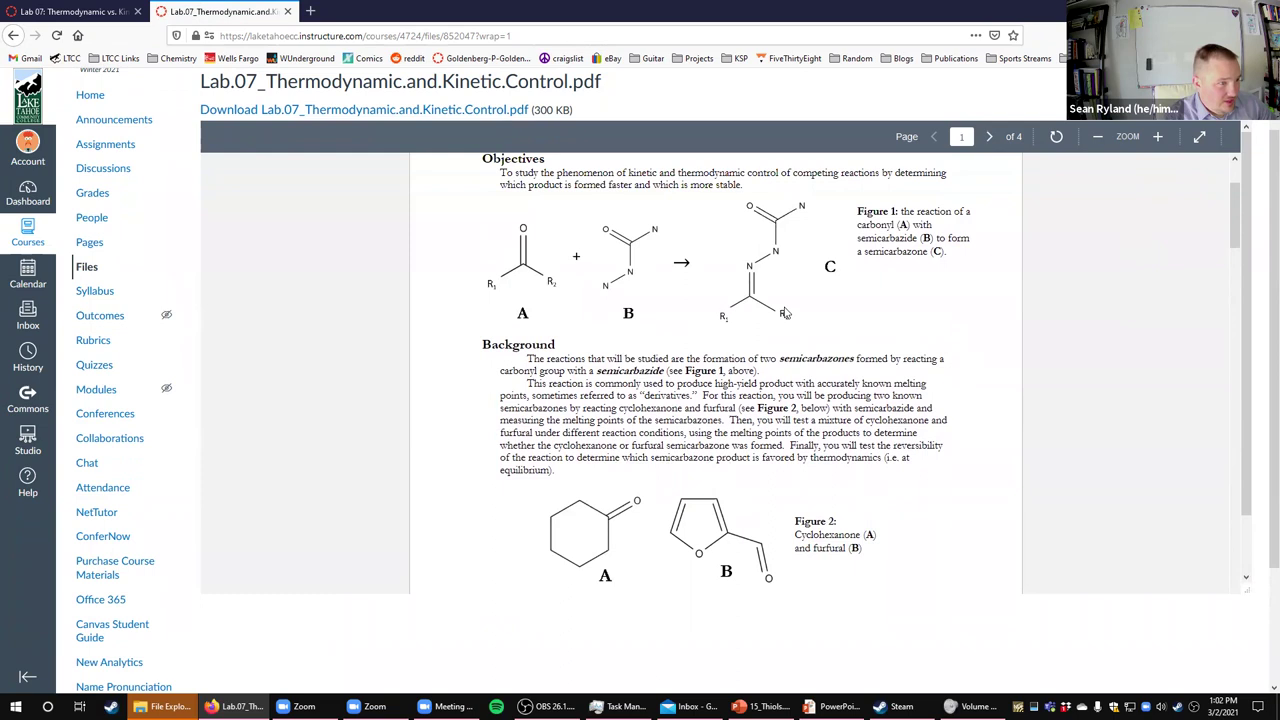
{"action": "scroll", "coordinate": [655, 398], "scroll_direction": "down", "scroll_amount": 1}
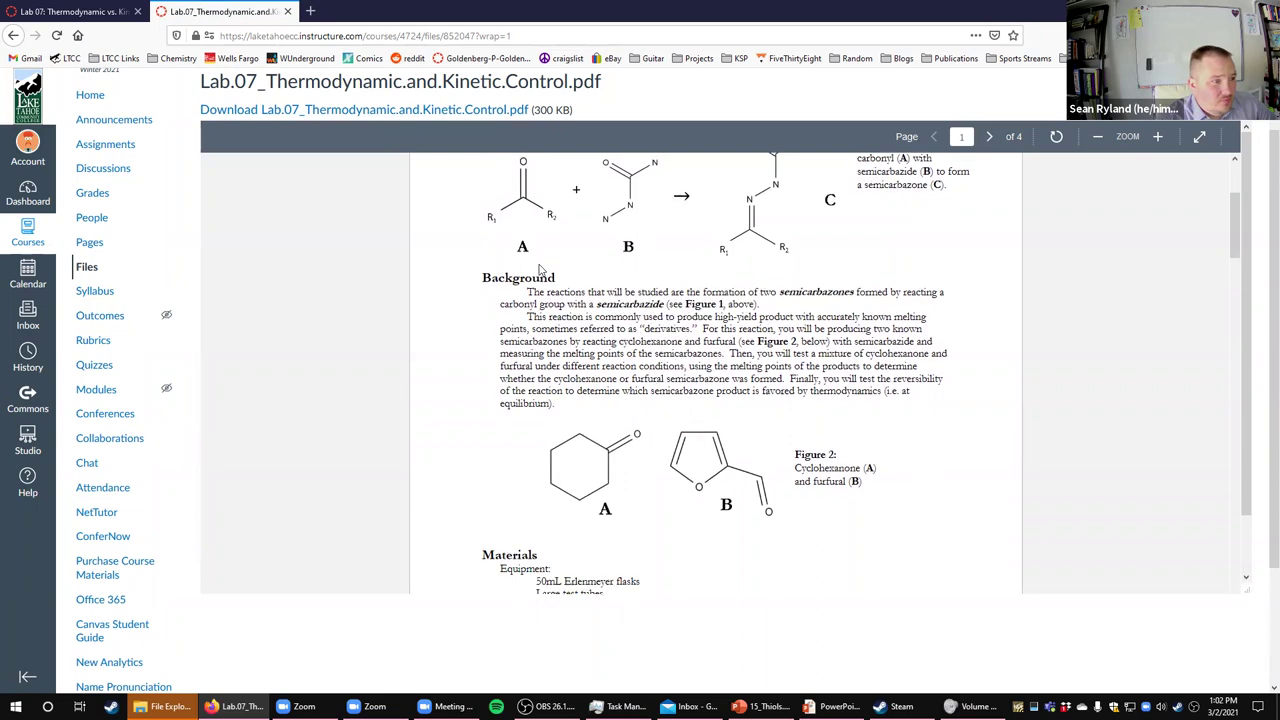
{"action": "scroll", "coordinate": [549, 311], "scroll_direction": "up", "scroll_amount": 1}
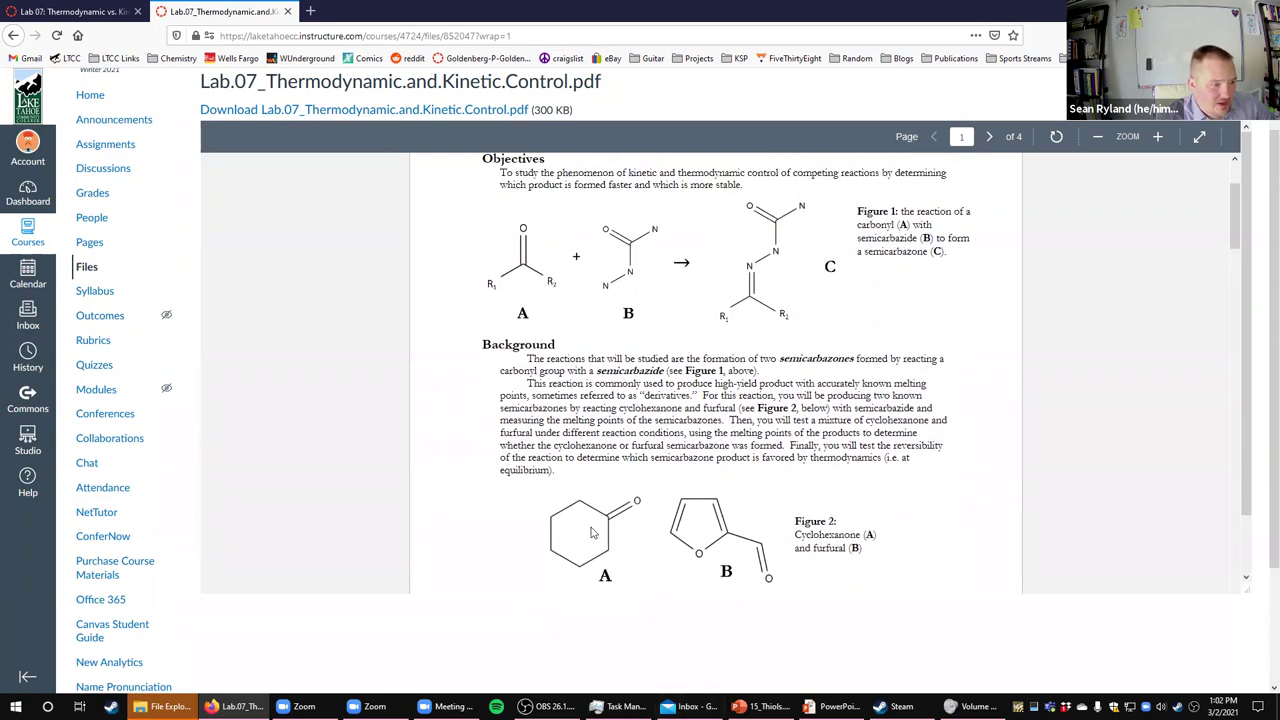
{"action": "scroll", "coordinate": [596, 535], "scroll_direction": "down", "scroll_amount": 1}
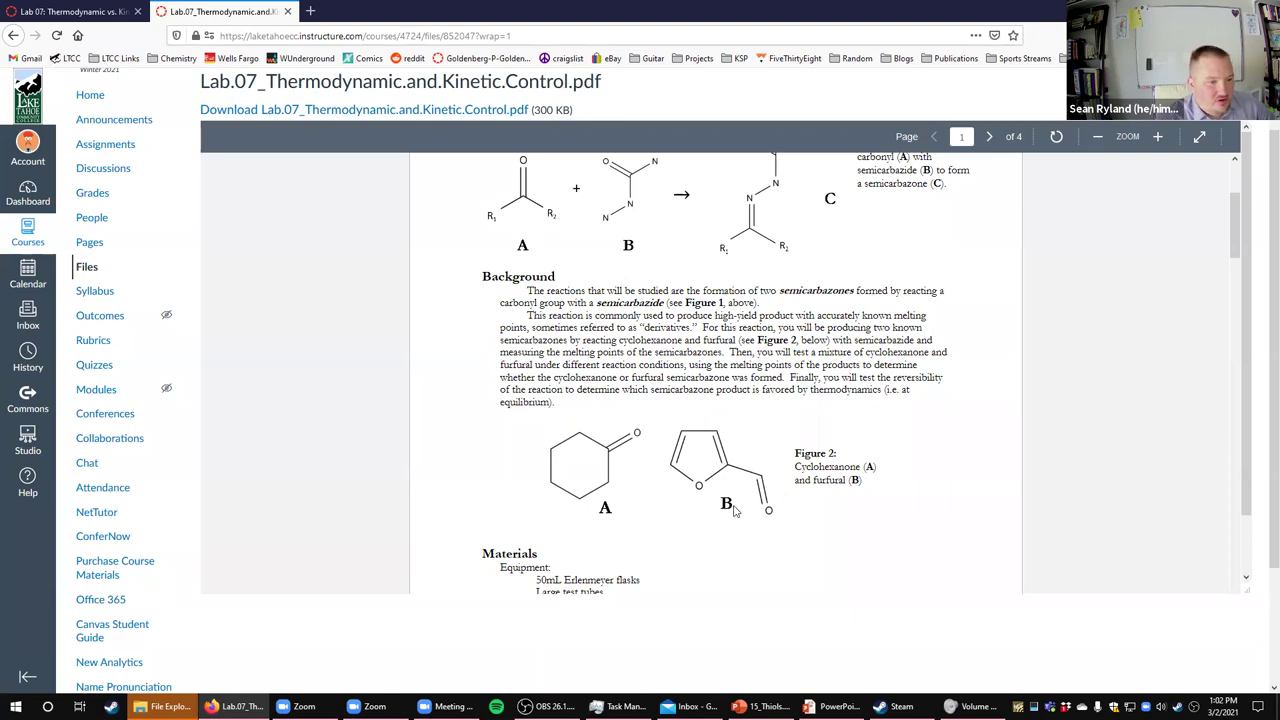
{"action": "scroll", "coordinate": [731, 440], "scroll_direction": "down", "scroll_amount": 2}
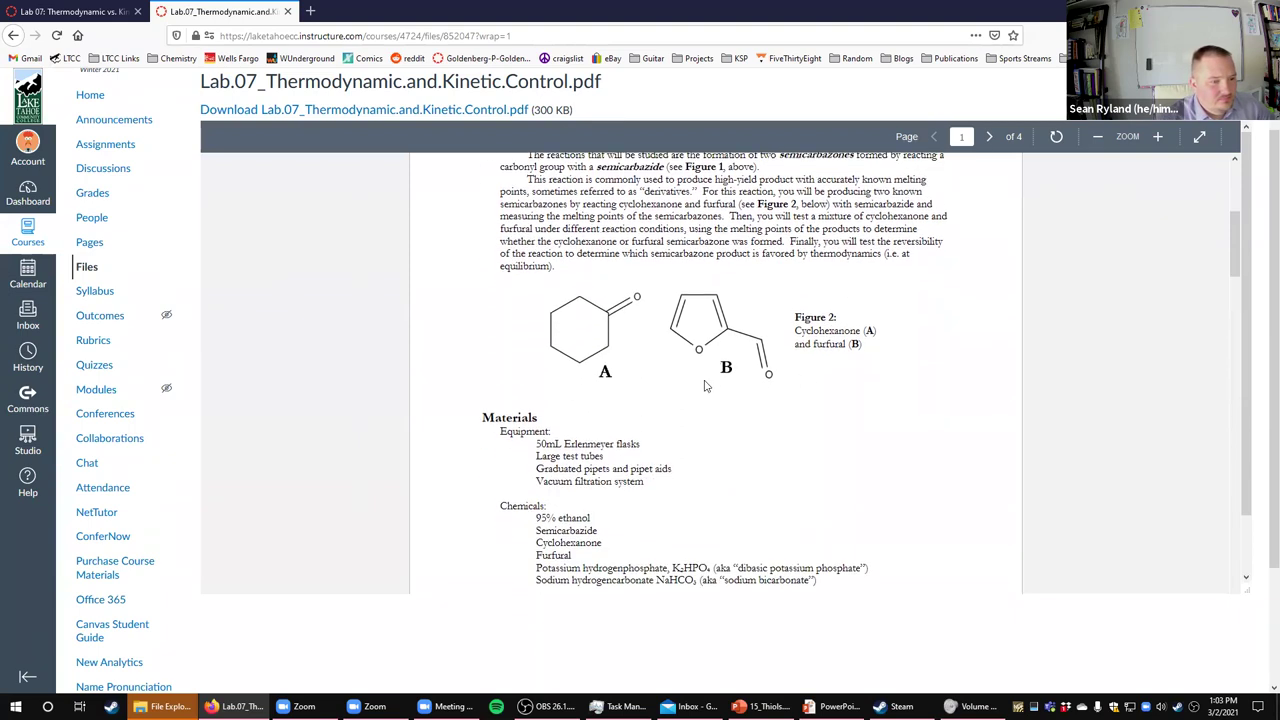
{"action": "scroll", "coordinate": [742, 366], "scroll_direction": "down", "scroll_amount": 1}
{"action": "scroll", "coordinate": [732, 374], "scroll_direction": "down", "scroll_amount": 3}
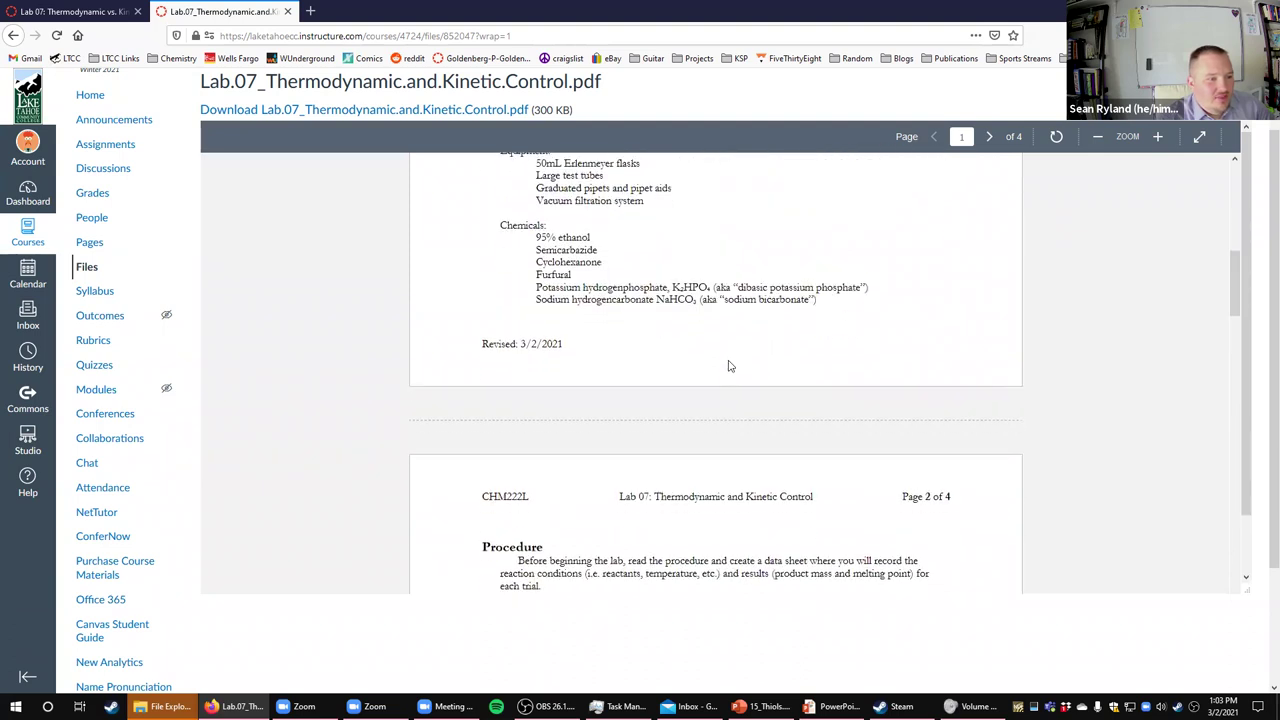
{"action": "scroll", "coordinate": [728, 390], "scroll_direction": "up", "scroll_amount": 6}
{"action": "scroll", "coordinate": [680, 352], "scroll_direction": "down", "scroll_amount": 1}
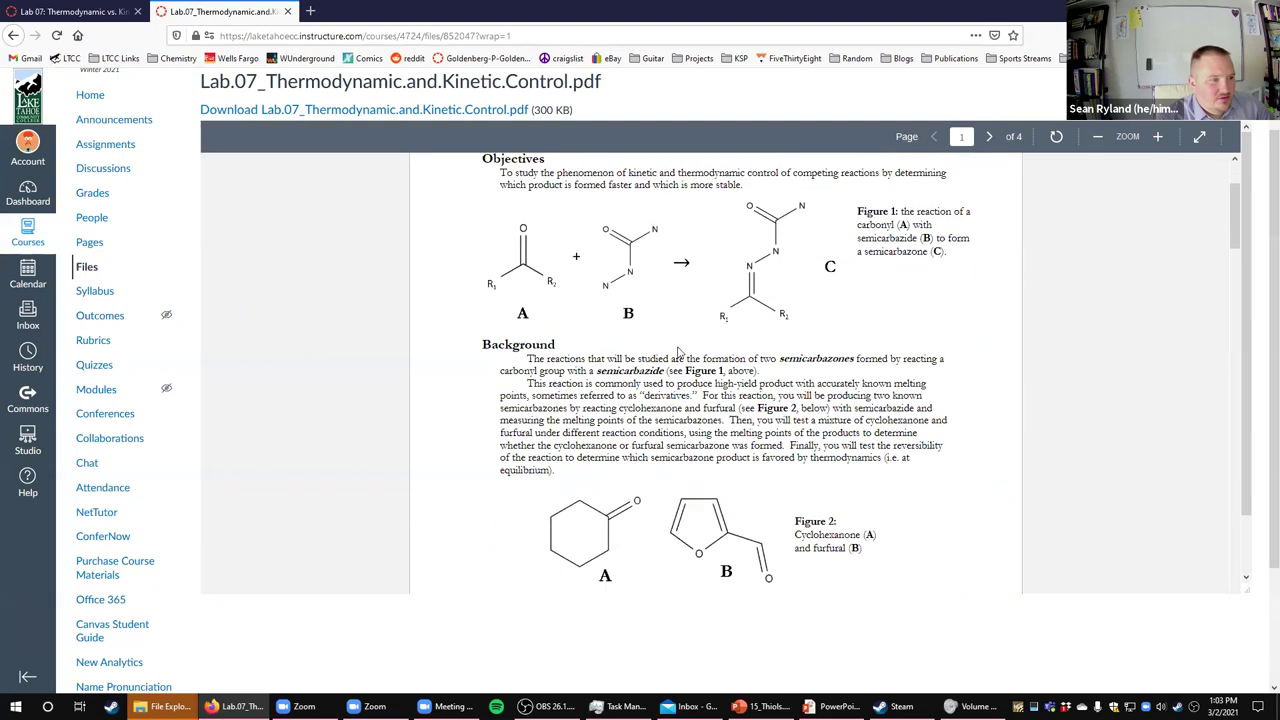
{"action": "scroll", "coordinate": [680, 352], "scroll_direction": "down", "scroll_amount": 1}
{"action": "scroll", "coordinate": [680, 352], "scroll_direction": "up", "scroll_amount": 1}
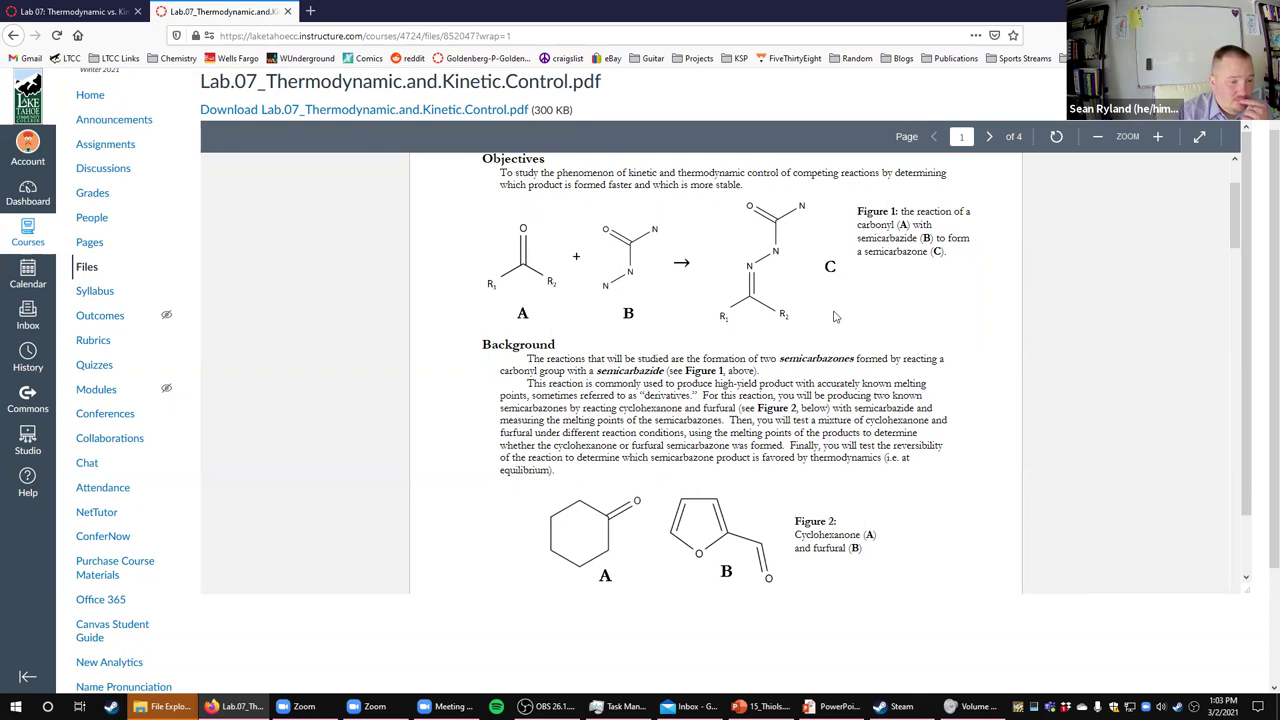
{"action": "scroll", "coordinate": [855, 345], "scroll_direction": "down", "scroll_amount": 10}
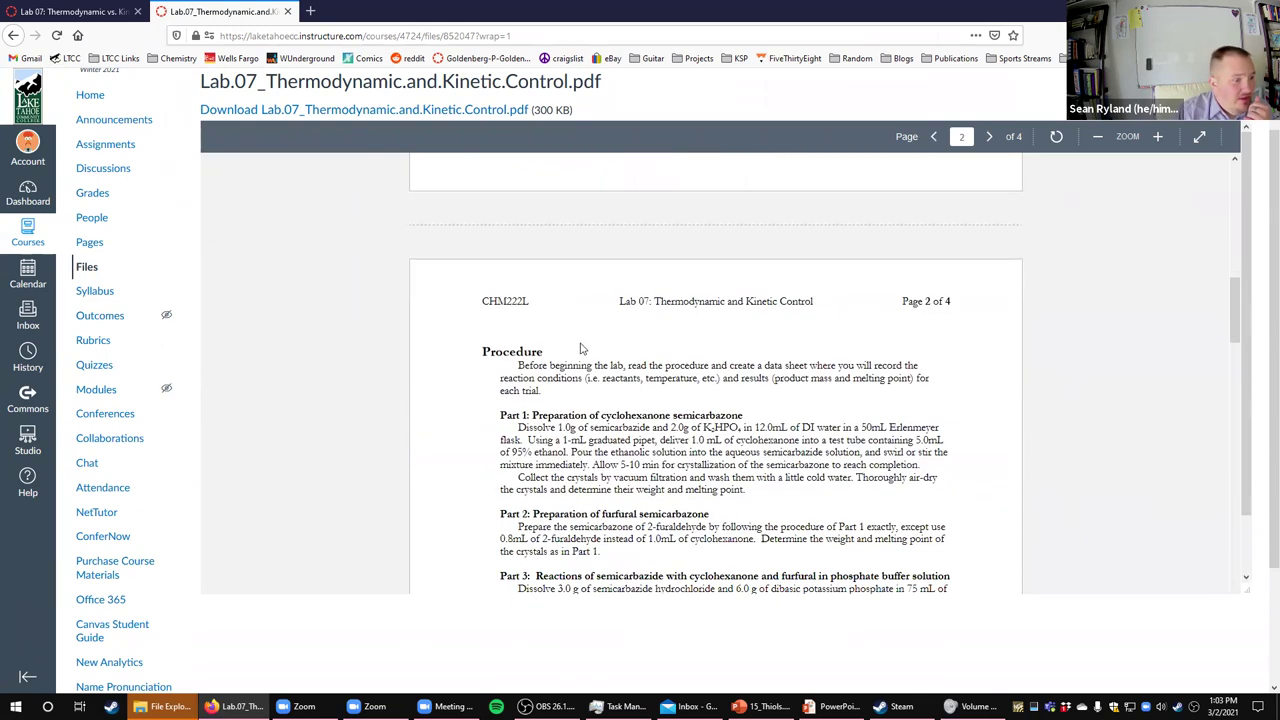
{"action": "scroll", "coordinate": [585, 350], "scroll_direction": "down", "scroll_amount": 3}
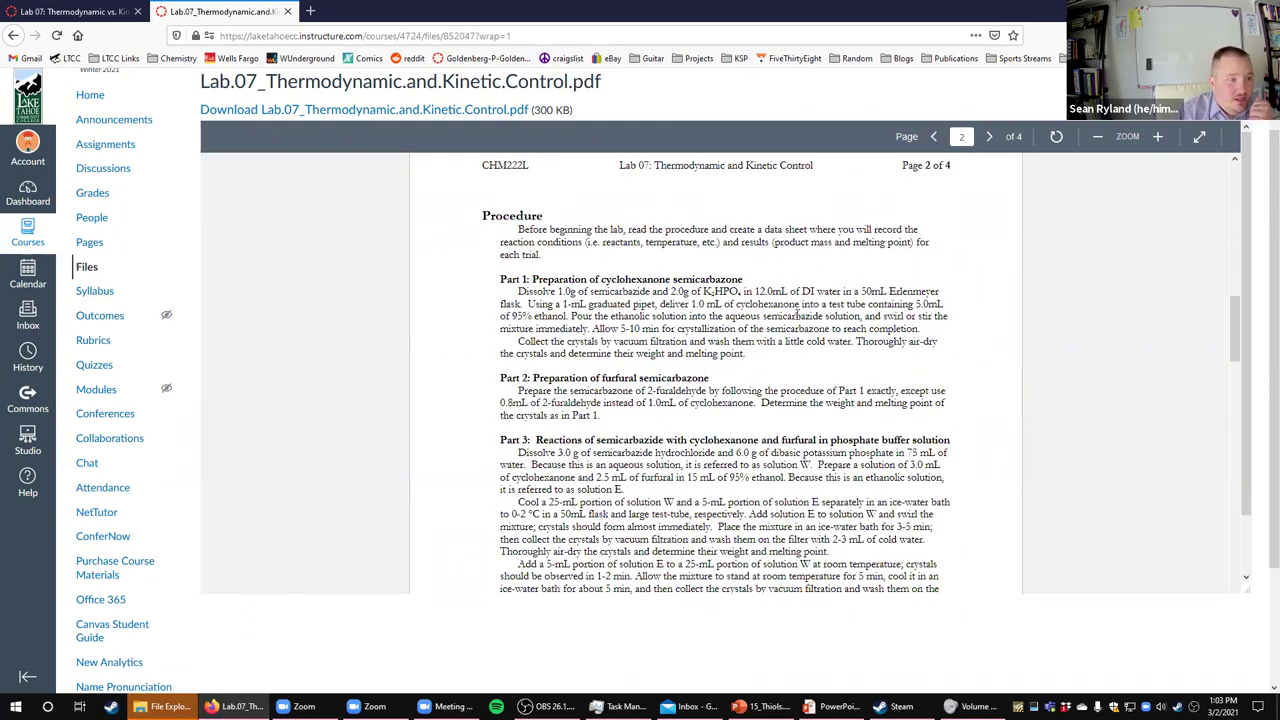
{"action": "scroll", "coordinate": [369, 249], "scroll_direction": "up", "scroll_amount": 8}
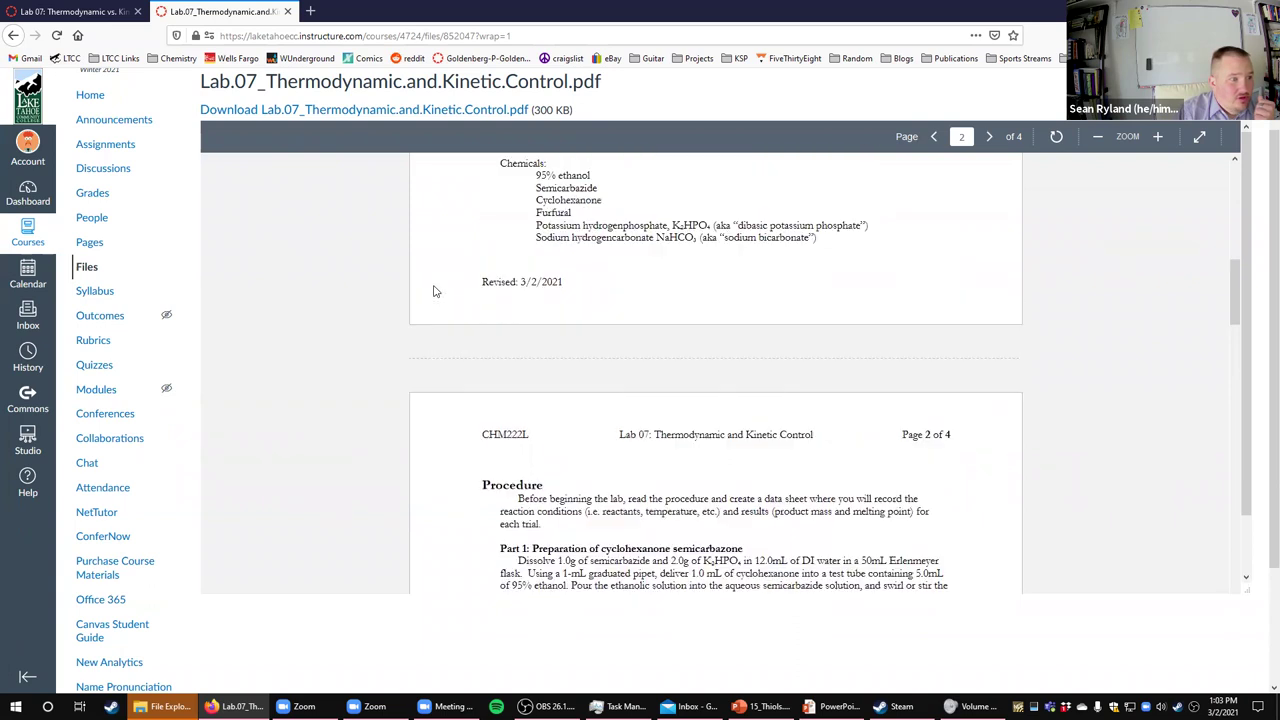
{"action": "scroll", "coordinate": [438, 298], "scroll_direction": "down", "scroll_amount": 6}
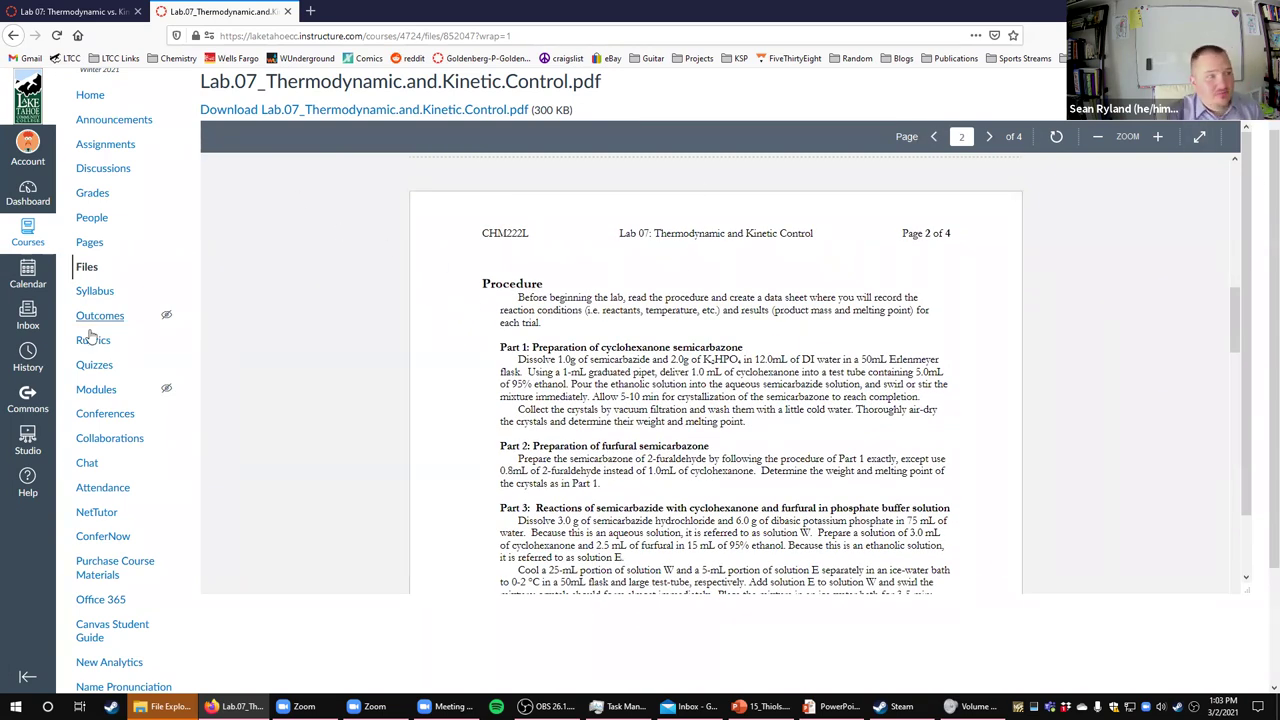
{"action": "scroll", "coordinate": [544, 199], "scroll_direction": "up", "scroll_amount": 1}
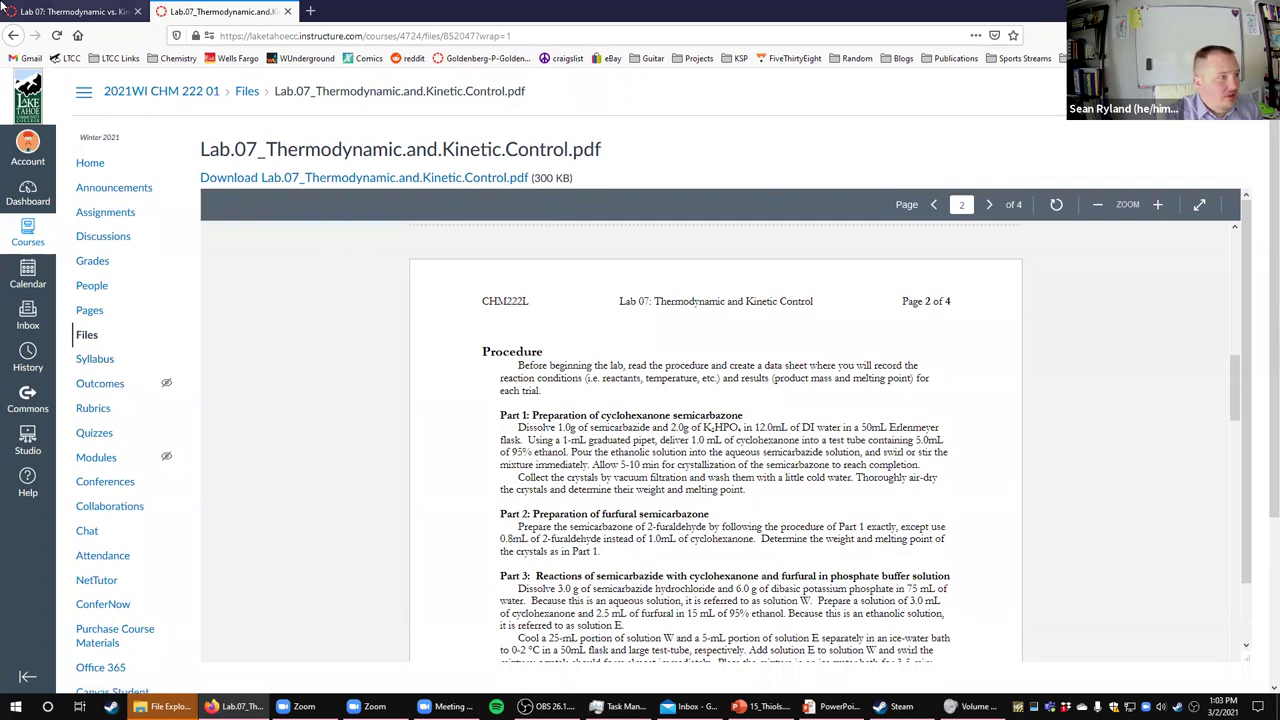
Return to the Lab 07 assignment page and preview DATA.pdf inline
{"action": "left_click", "coordinate": [12, 35]}
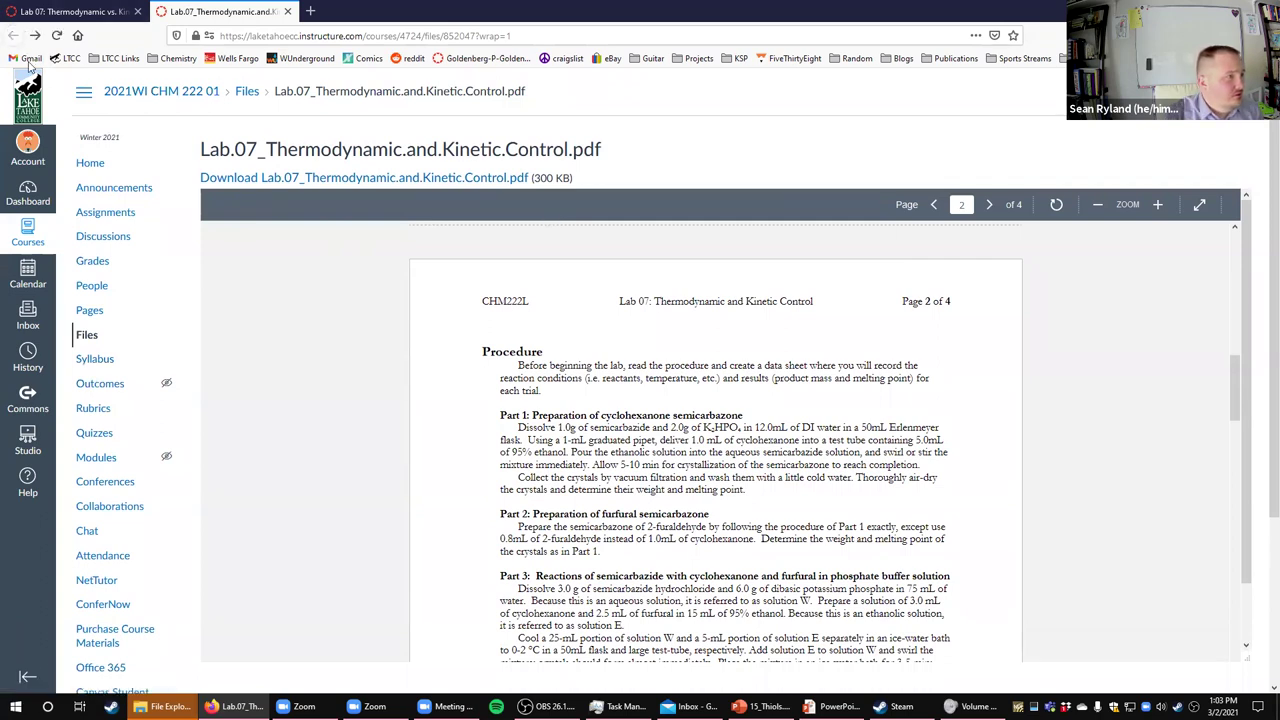
{"action": "left_click", "coordinate": [12, 35]}
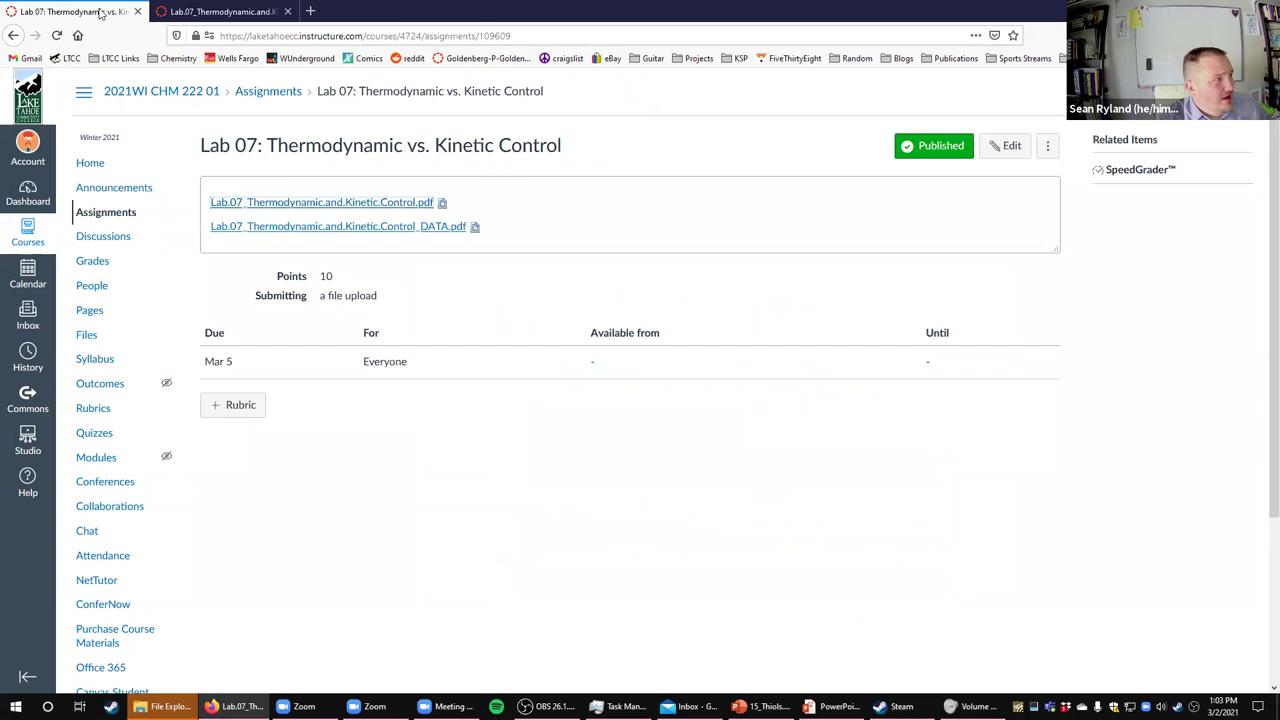
{"action": "left_click", "coordinate": [476, 228]}
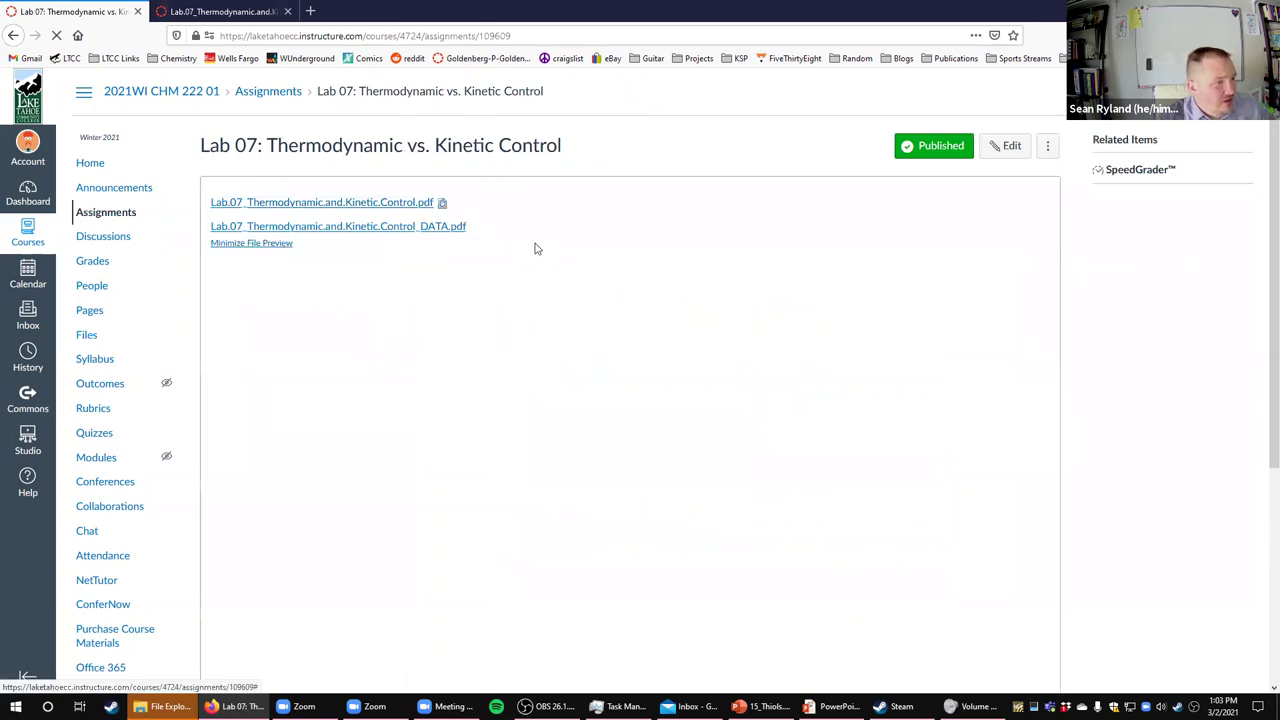
Review the DATA.pdf results sheet, then swap it for the Lab 07 handout preview
{"action": "scroll", "coordinate": [1189, 394], "scroll_direction": "down", "scroll_amount": 1}
{"action": "scroll", "coordinate": [1189, 390], "scroll_direction": "down", "scroll_amount": 2}
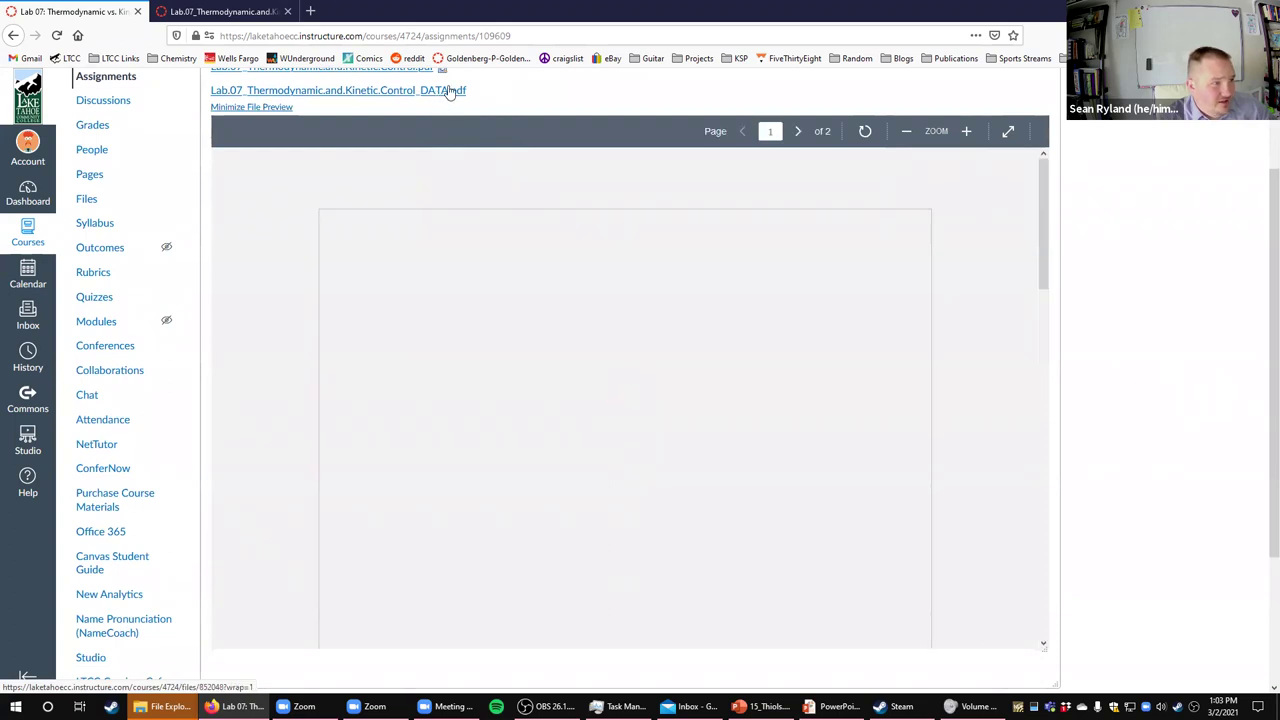
{"action": "scroll", "coordinate": [862, 428], "scroll_direction": "down", "scroll_amount": 1}
{"action": "scroll", "coordinate": [865, 430], "scroll_direction": "down", "scroll_amount": 1}
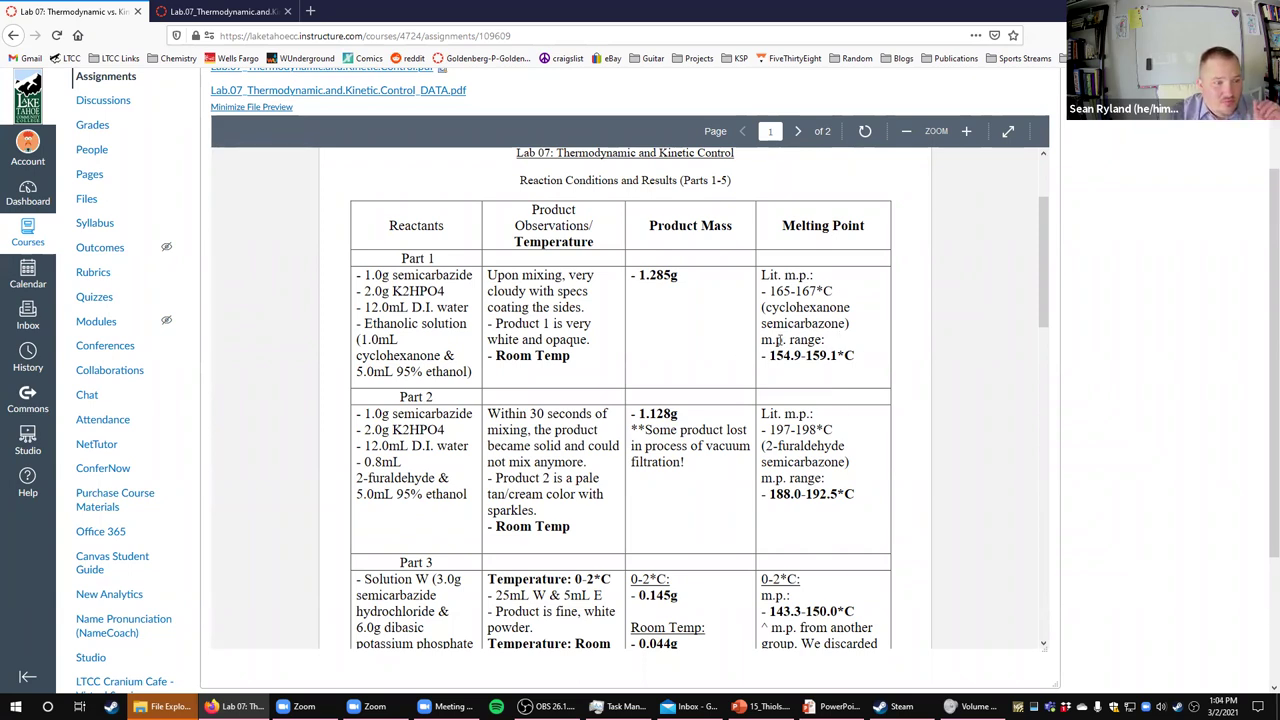
{"action": "scroll", "coordinate": [819, 350], "scroll_direction": "down", "scroll_amount": 1}
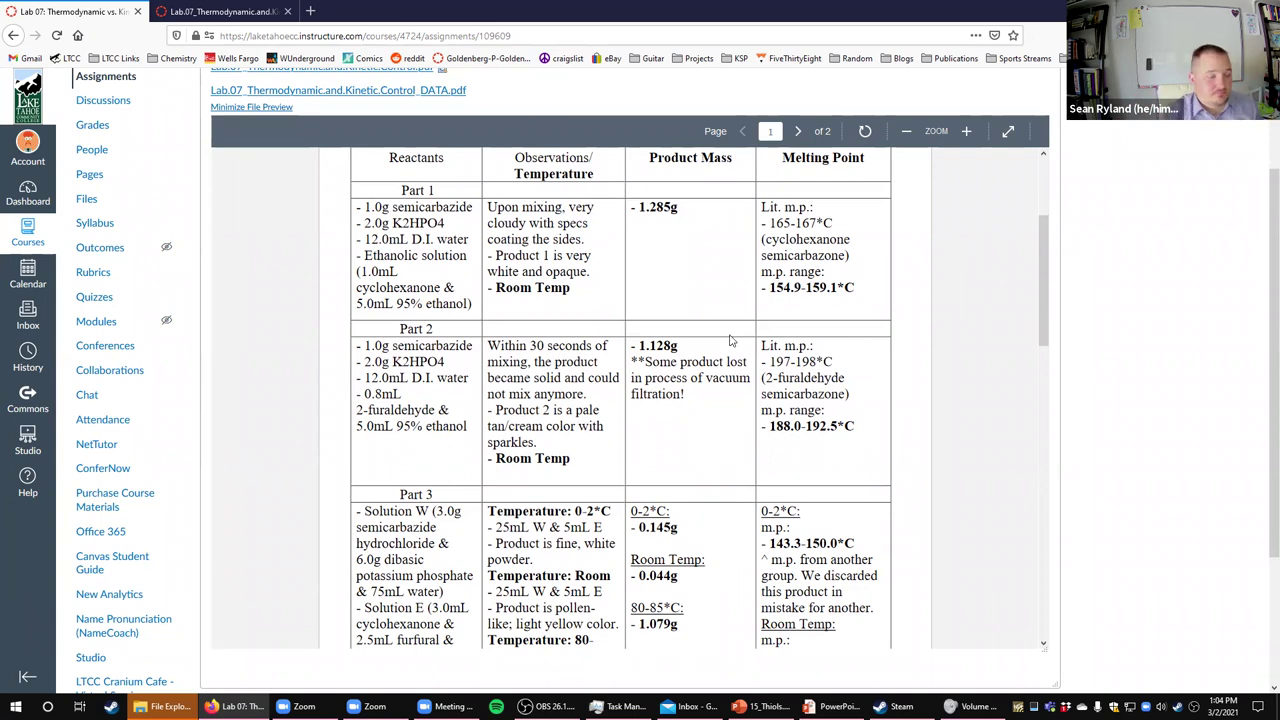
{"action": "scroll", "coordinate": [687, 433], "scroll_direction": "down", "scroll_amount": 2}
{"action": "scroll", "coordinate": [797, 412], "scroll_direction": "down", "scroll_amount": 3}
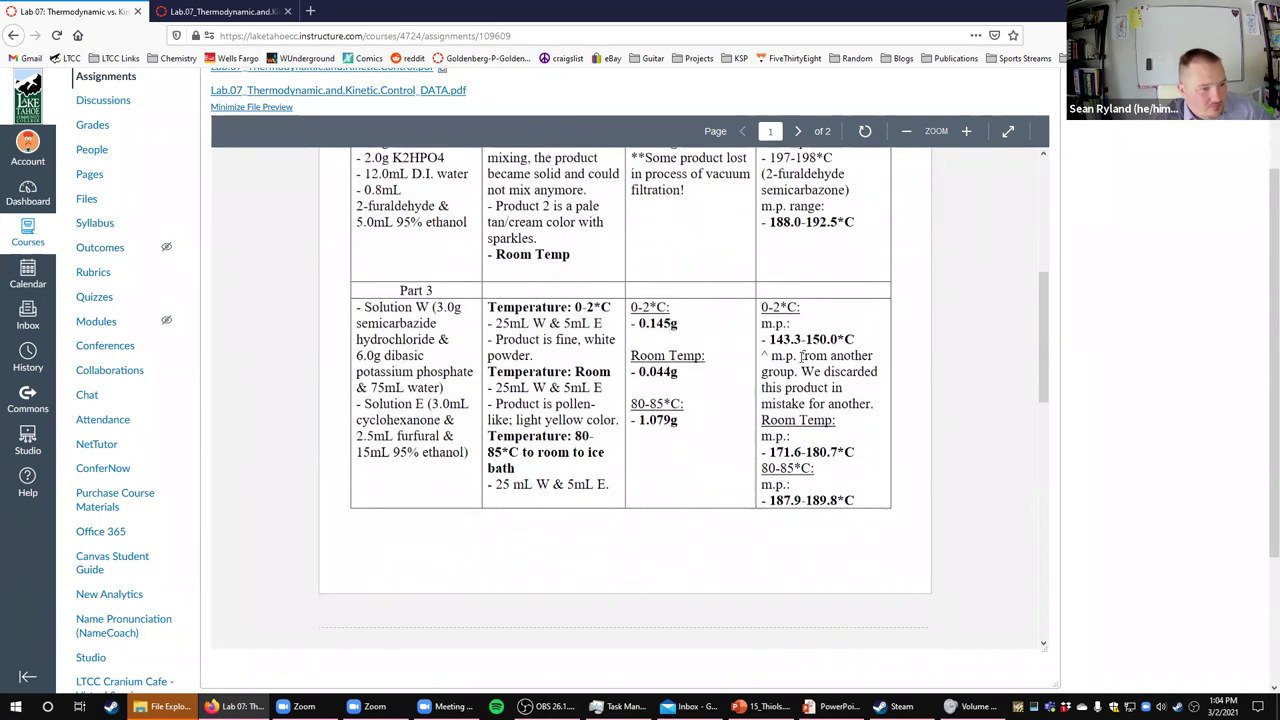
{"action": "scroll", "coordinate": [727, 414], "scroll_direction": "down", "scroll_amount": 10}
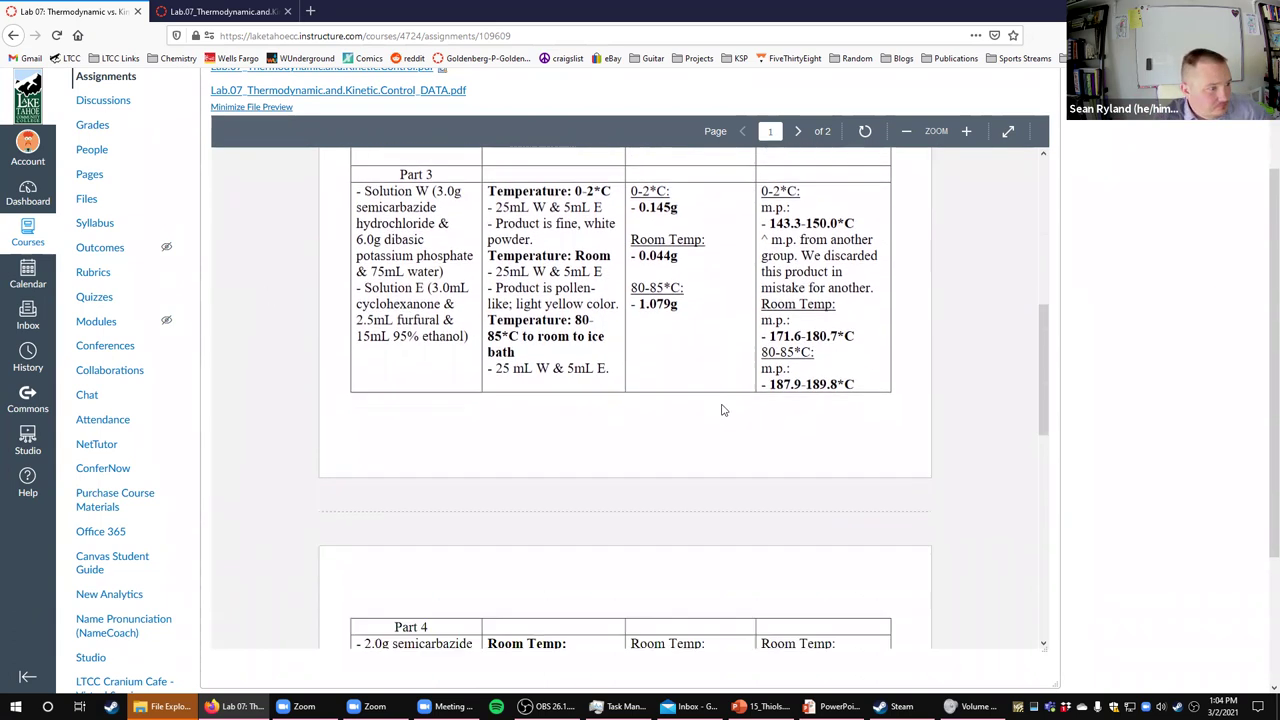
{"action": "scroll", "coordinate": [728, 410], "scroll_direction": "up", "scroll_amount": 8}
{"action": "scroll", "coordinate": [728, 408], "scroll_direction": "down", "scroll_amount": 9}
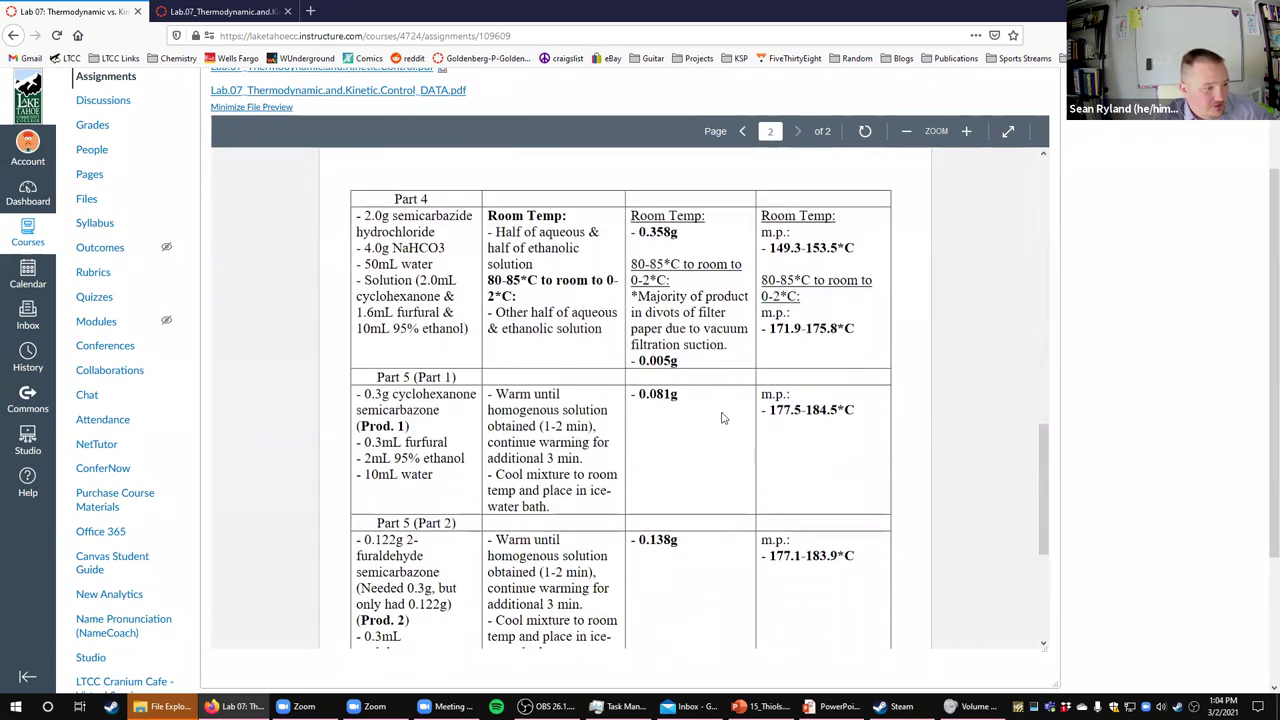
{"action": "scroll", "coordinate": [724, 416], "scroll_direction": "up", "scroll_amount": 8}
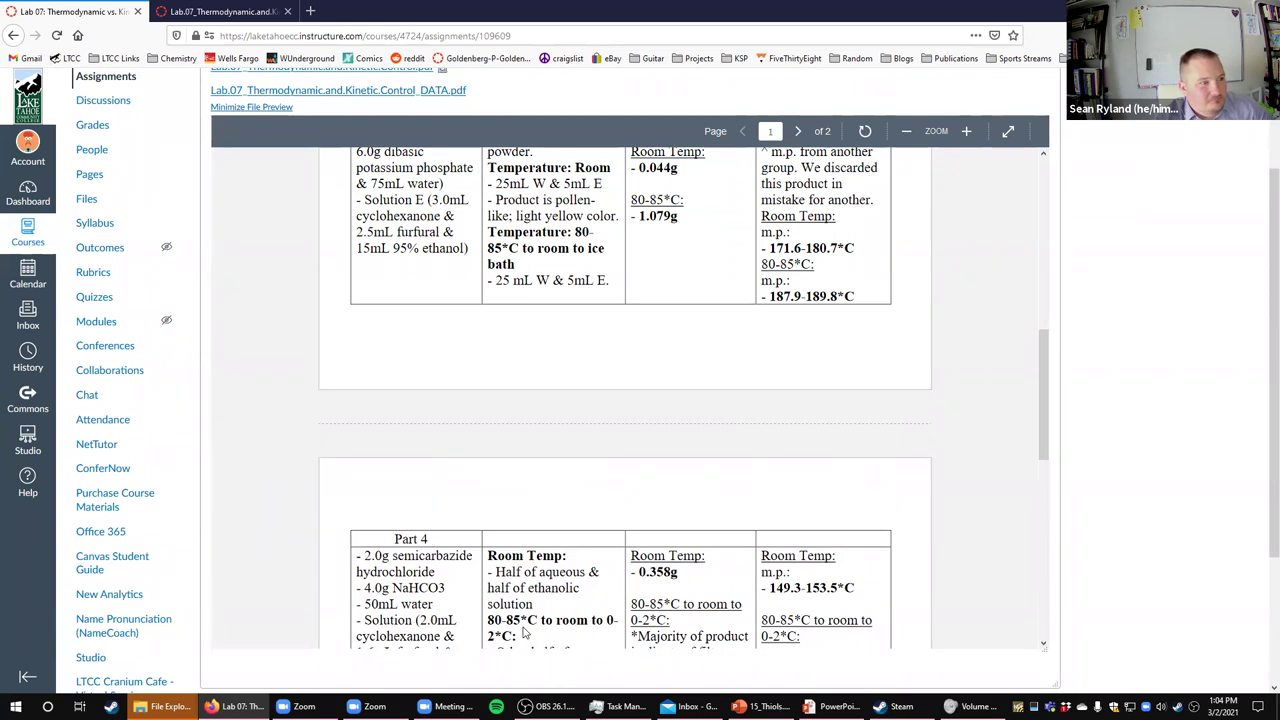
{"action": "scroll", "coordinate": [598, 599], "scroll_direction": "up", "scroll_amount": 1}
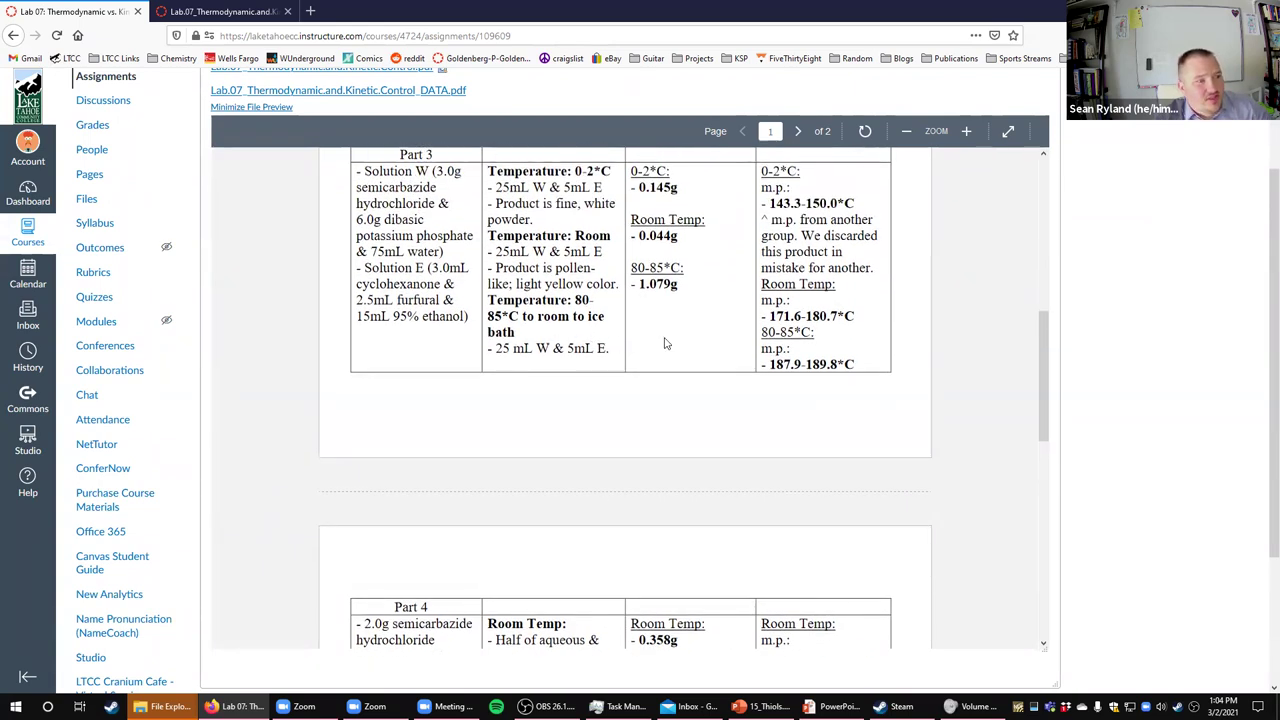
{"action": "scroll", "coordinate": [591, 357], "scroll_direction": "down", "scroll_amount": 2}
{"action": "scroll", "coordinate": [593, 360], "scroll_direction": "down", "scroll_amount": 3}
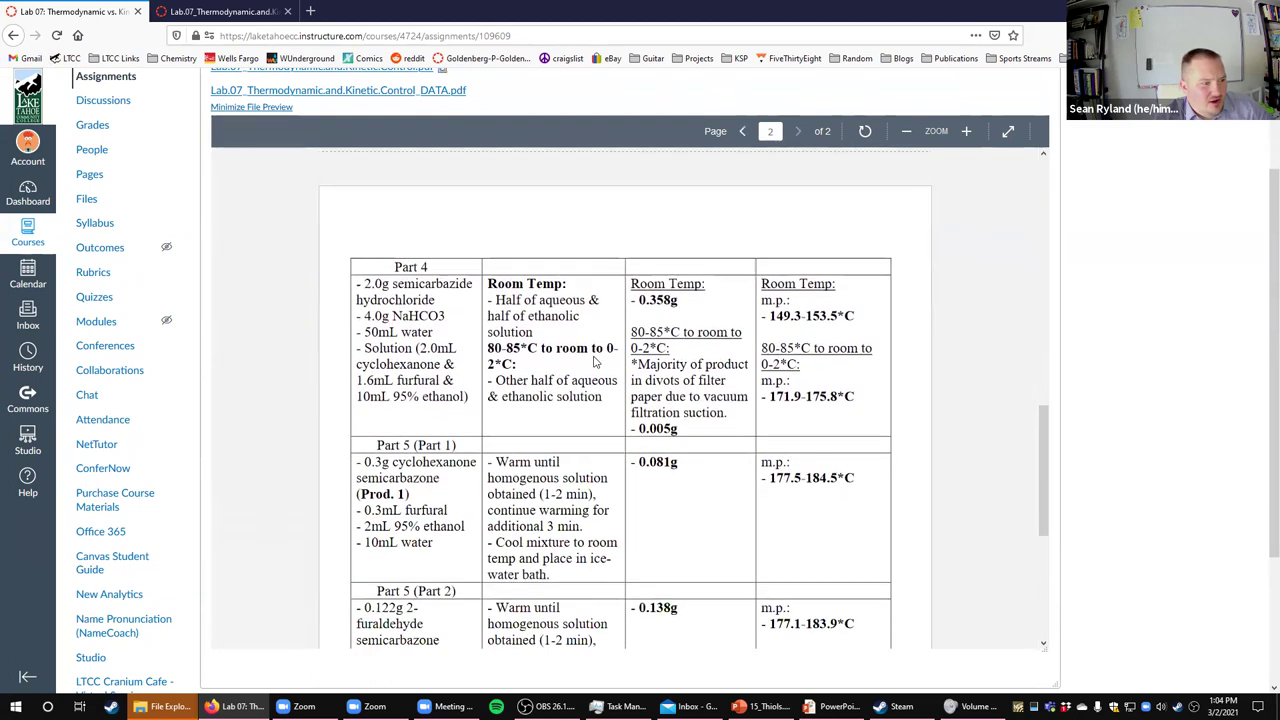
{"action": "scroll", "coordinate": [620, 444], "scroll_direction": "down", "scroll_amount": 4}
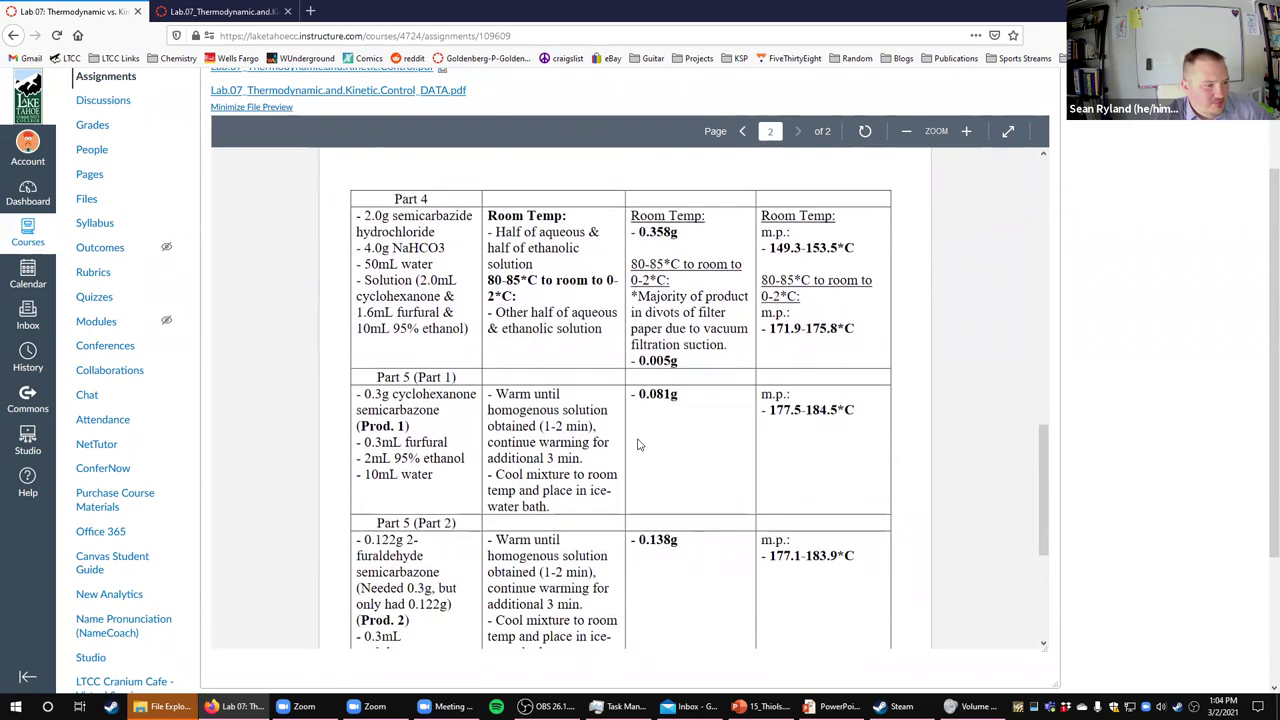
{"action": "scroll", "coordinate": [785, 450], "scroll_direction": "up", "scroll_amount": 5}
{"action": "scroll", "coordinate": [797, 449], "scroll_direction": "up", "scroll_amount": 10}
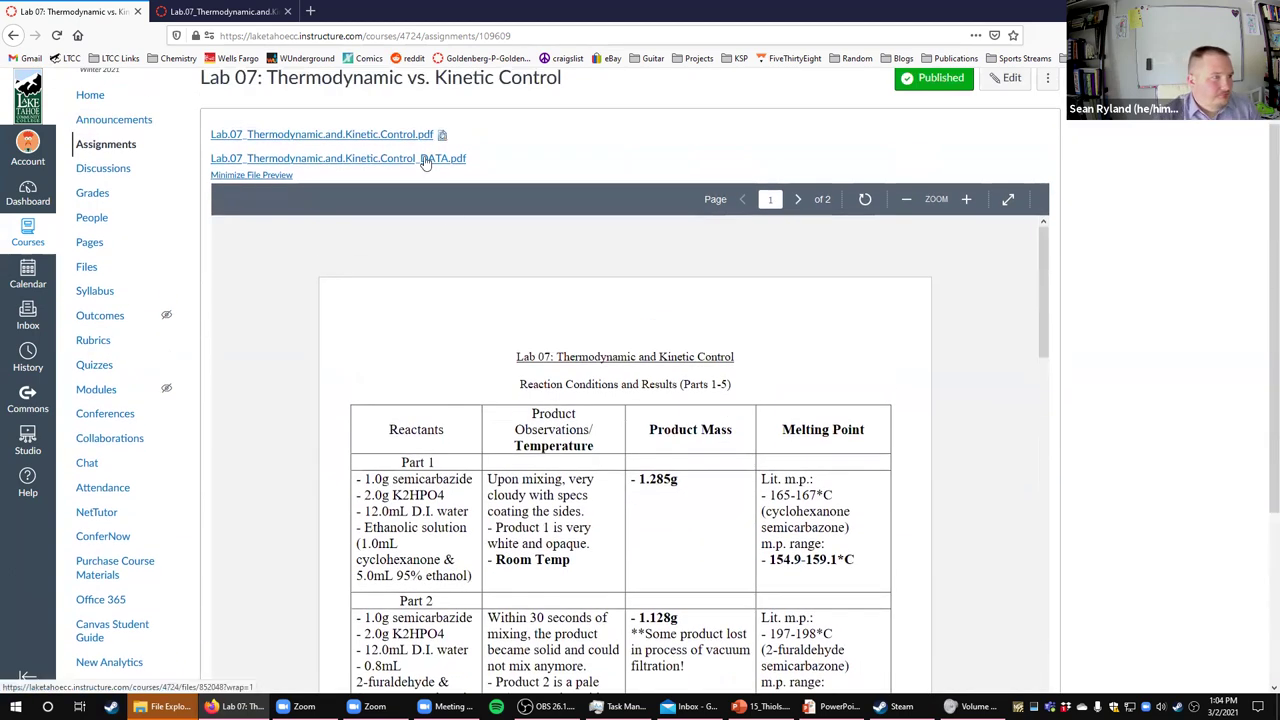
{"action": "left_click", "coordinate": [438, 138]}
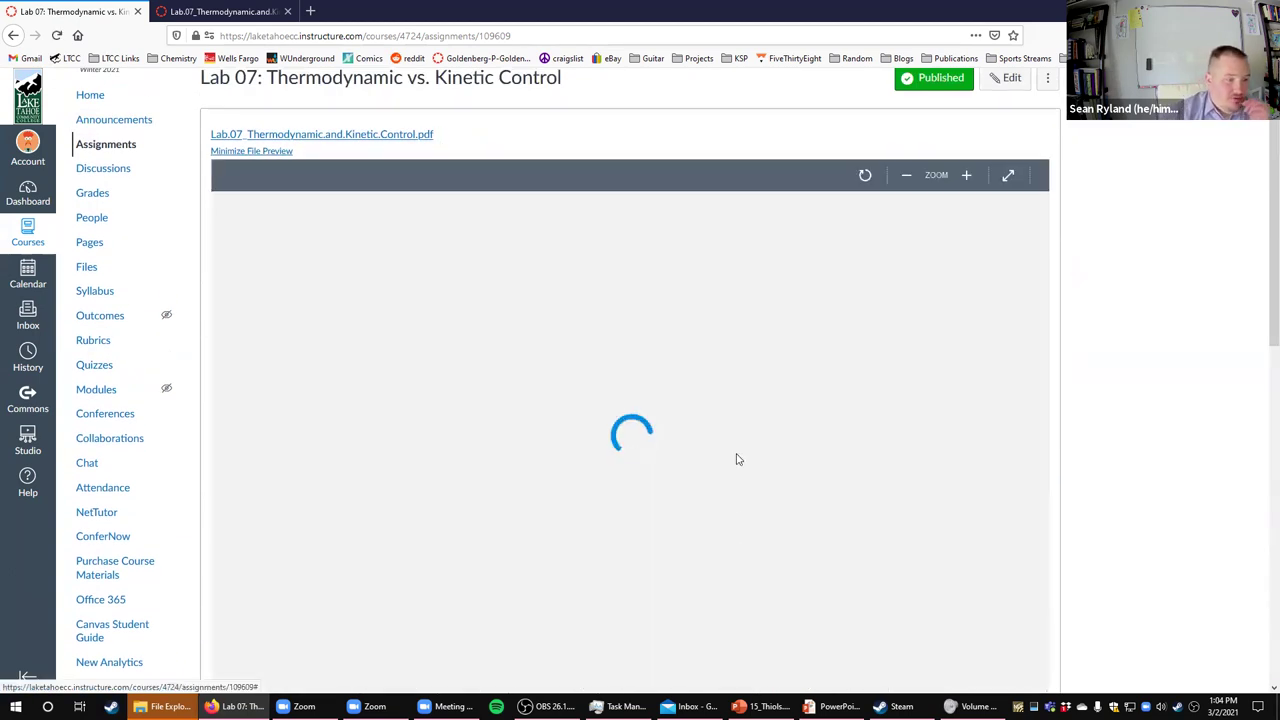
Read the handout from Procedure through Part 5 and Analysis to the page 3 Report questions
{"action": "scroll", "coordinate": [718, 382], "scroll_direction": "down", "scroll_amount": 12}
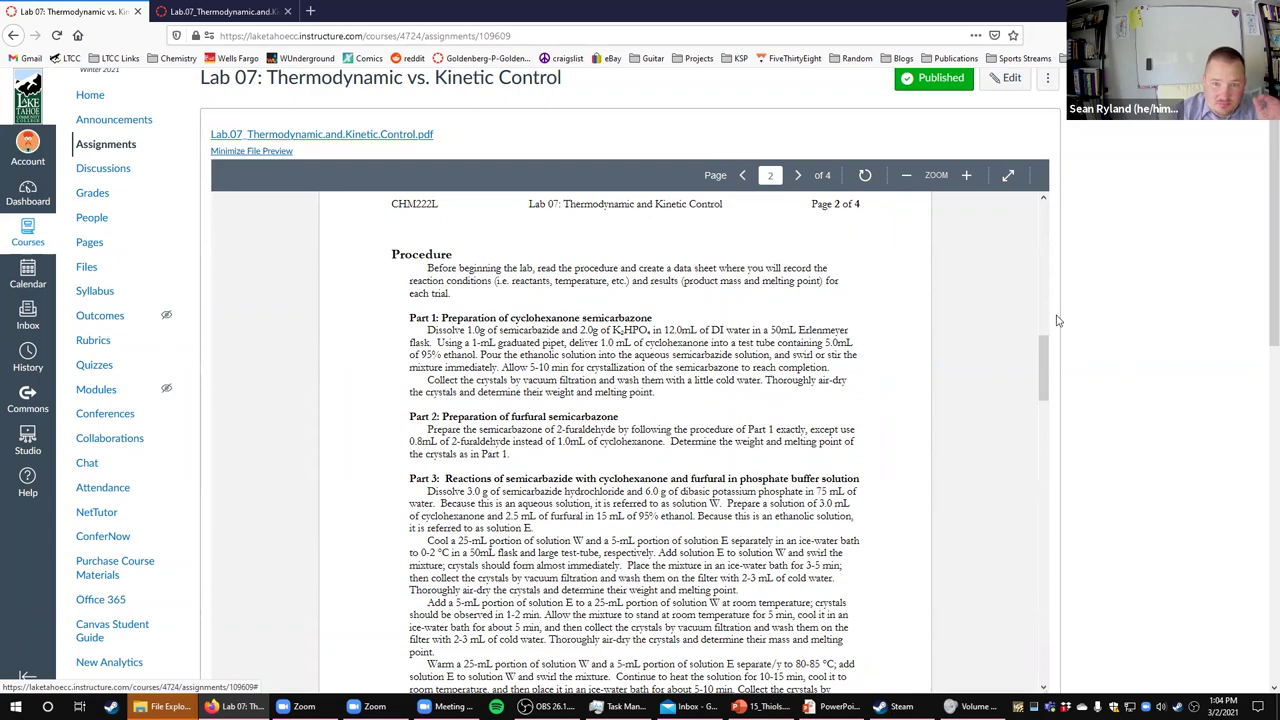
{"action": "scroll", "coordinate": [860, 428], "scroll_direction": "down", "scroll_amount": 7}
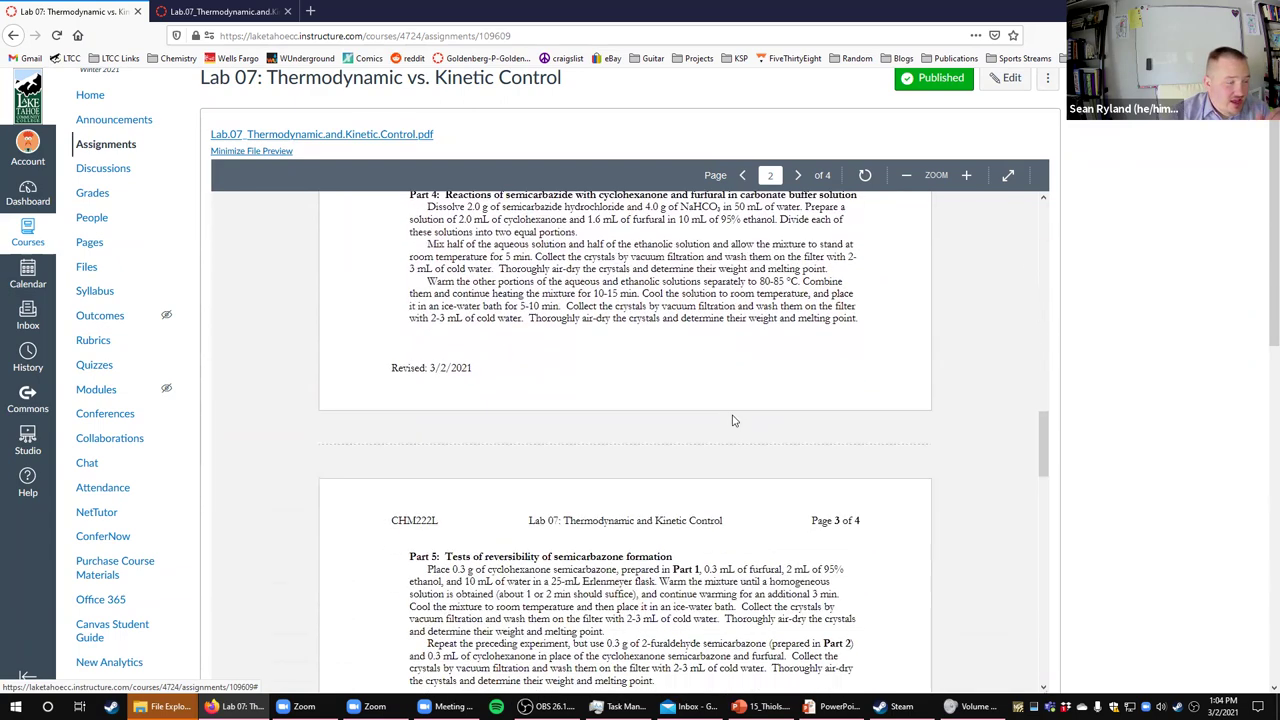
{"action": "scroll", "coordinate": [728, 426], "scroll_direction": "down", "scroll_amount": 3}
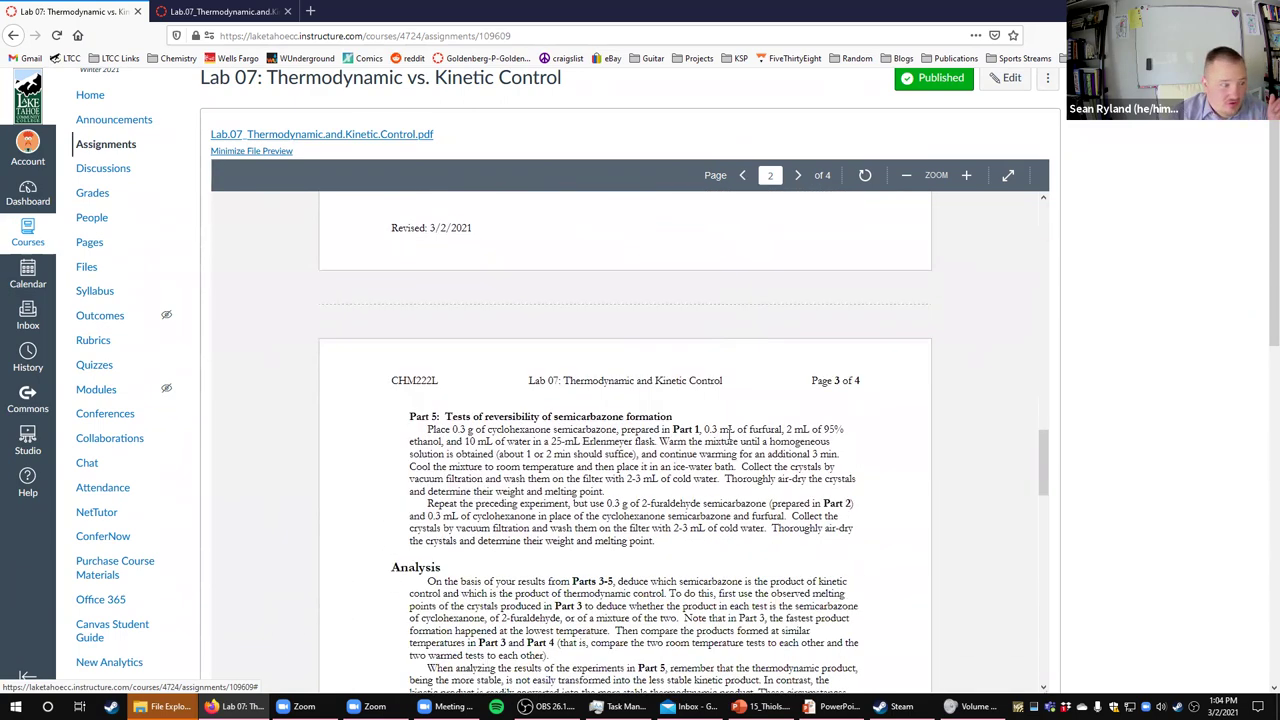
{"action": "scroll", "coordinate": [728, 430], "scroll_direction": "down", "scroll_amount": 10}
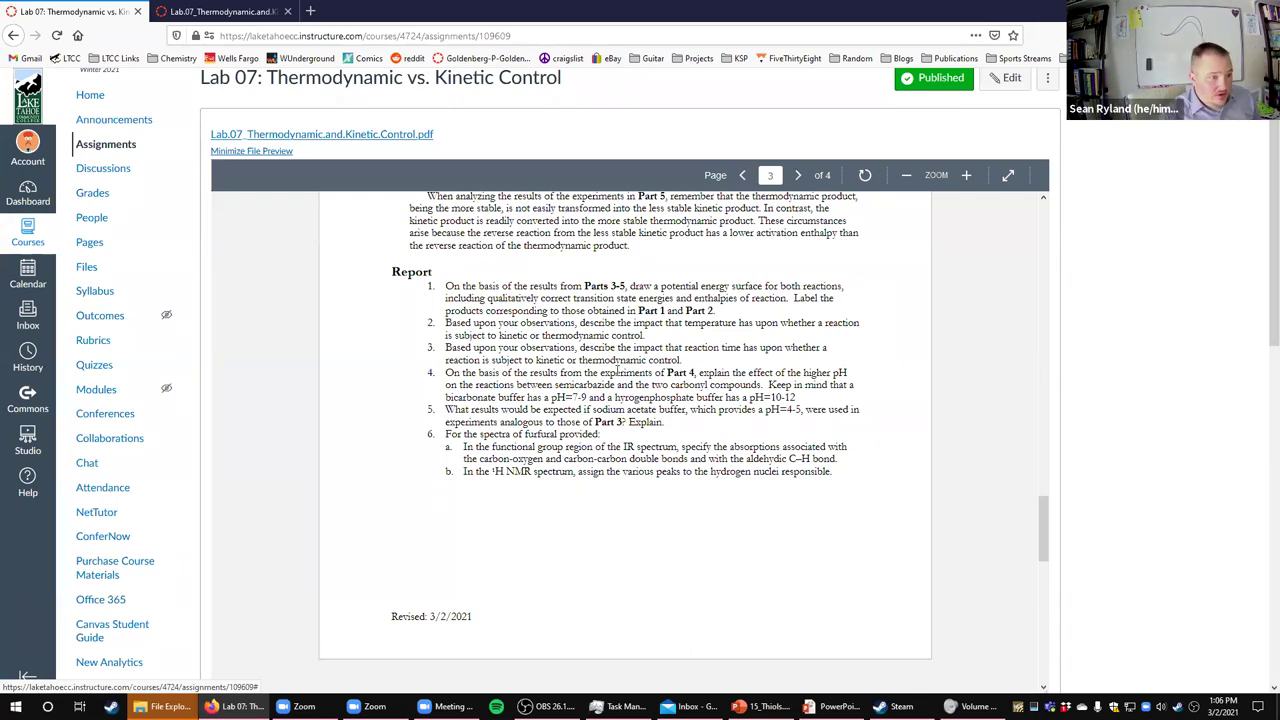
Revisit the page 1 semicarbazone Objectives figure, then return to procedure Parts 1–4 on page 2
{"action": "scroll", "coordinate": [617, 368], "scroll_direction": "up", "scroll_amount": 2}
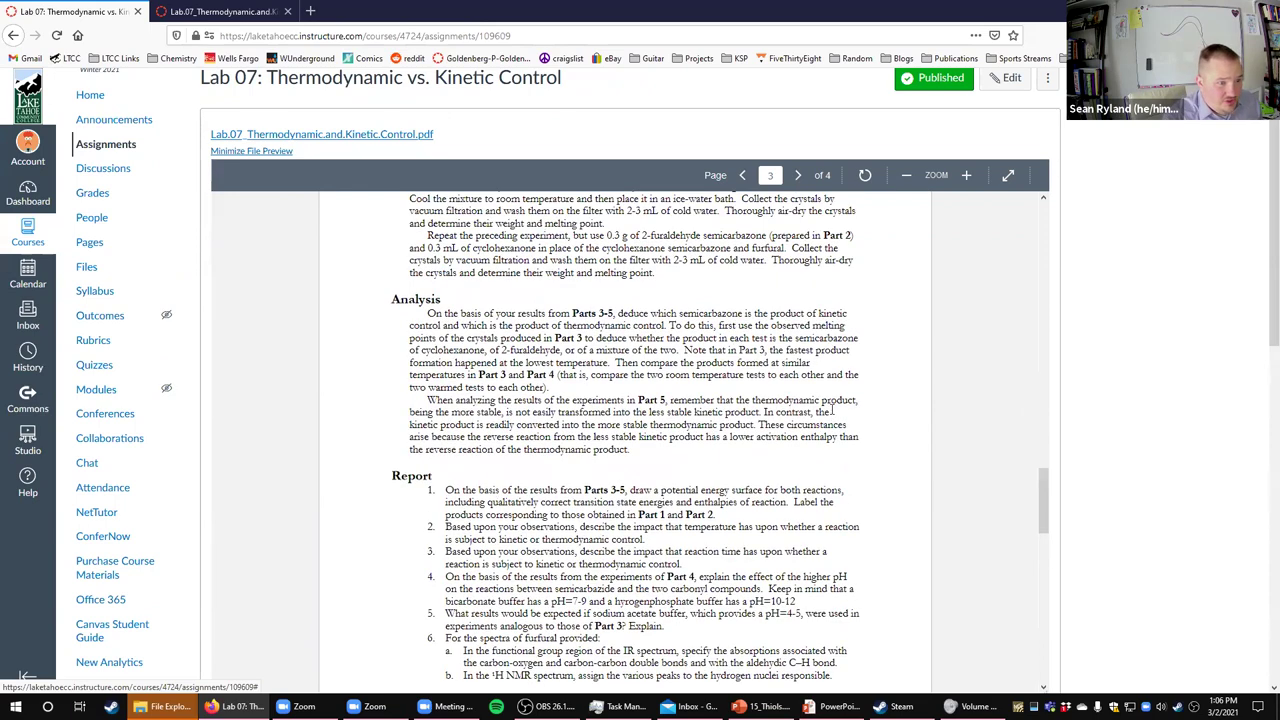
{"action": "scroll", "coordinate": [831, 410], "scroll_direction": "up", "scroll_amount": 10}
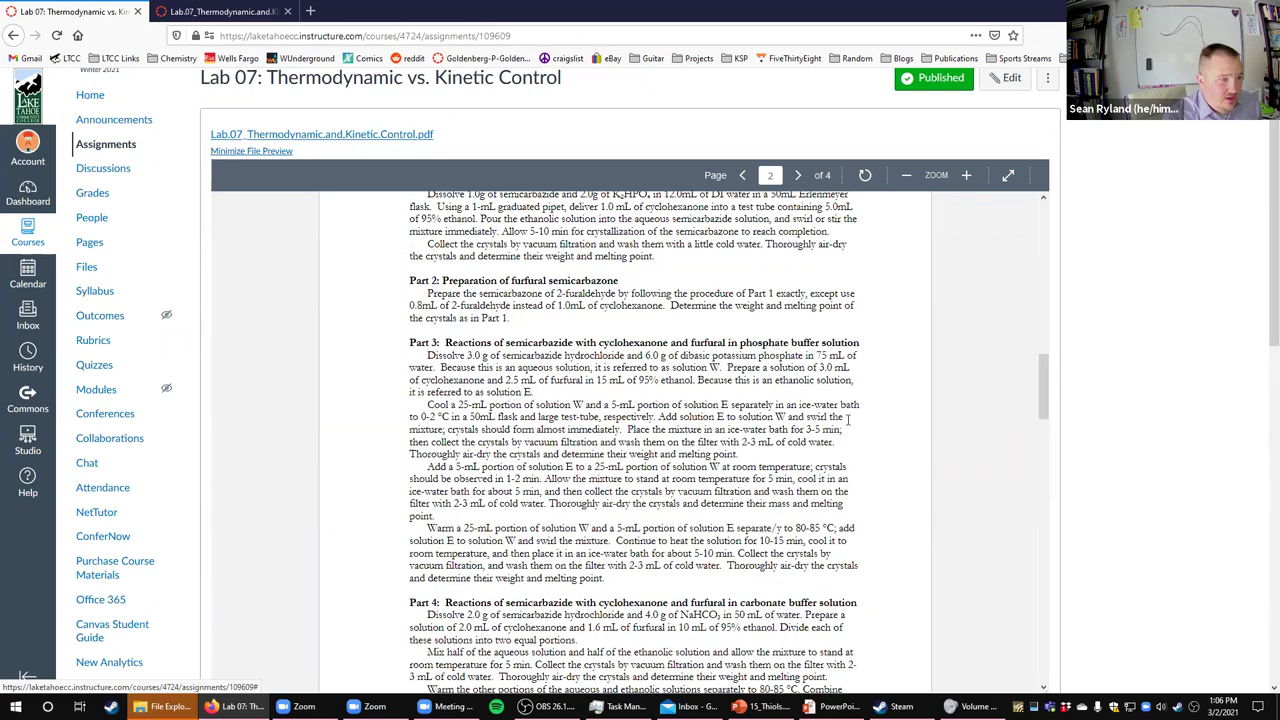
{"action": "scroll", "coordinate": [847, 420], "scroll_direction": "up", "scroll_amount": 10}
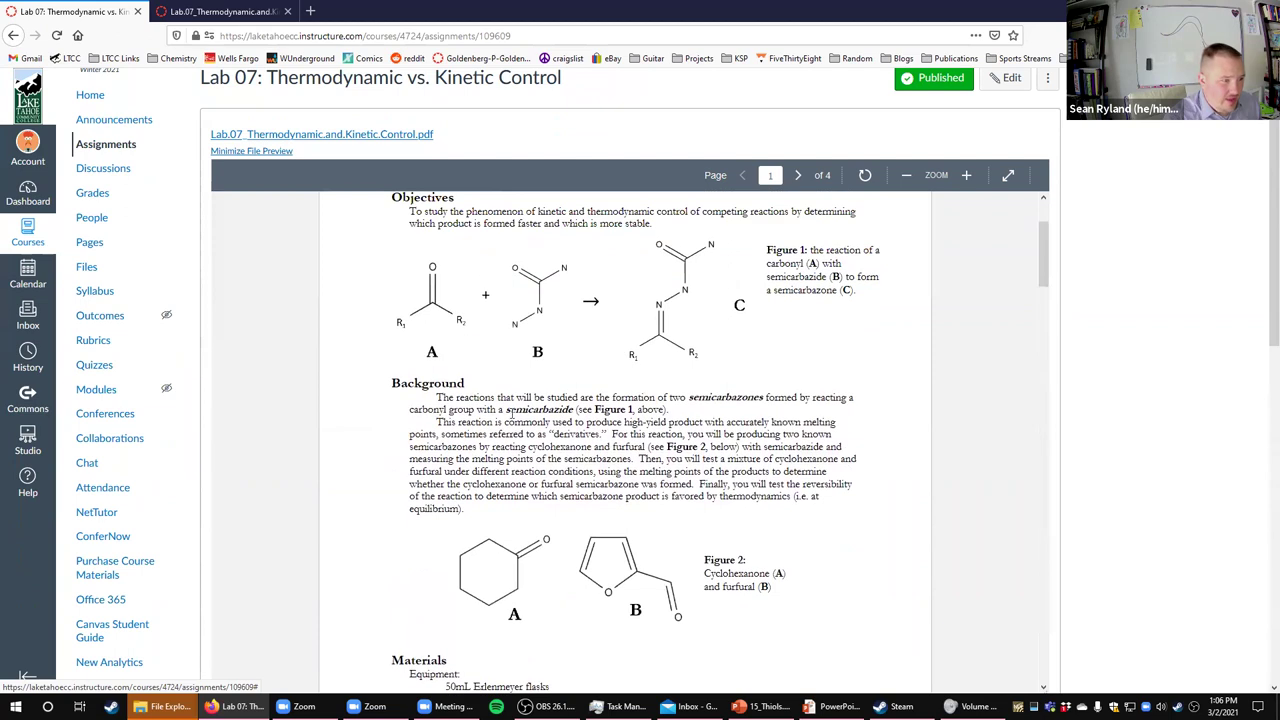
{"action": "scroll", "coordinate": [509, 411], "scroll_direction": "up", "scroll_amount": 2}
{"action": "scroll", "coordinate": [563, 341], "scroll_direction": "down", "scroll_amount": 2}
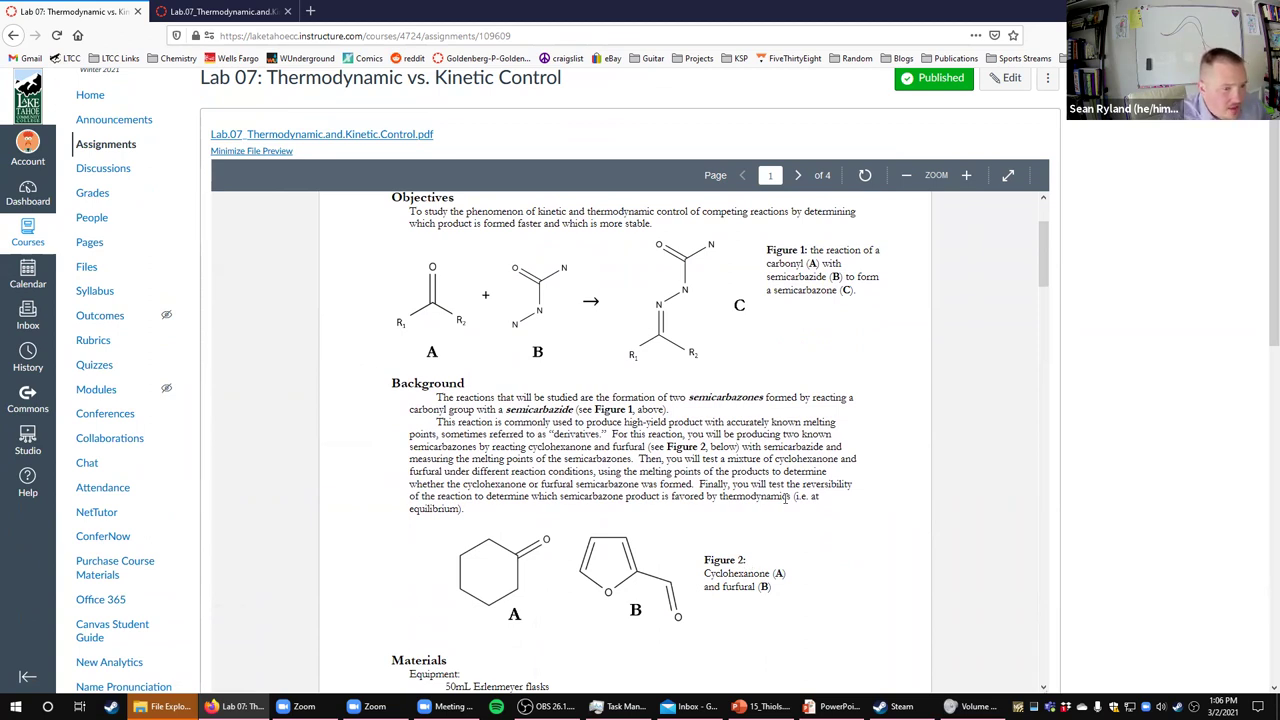
{"action": "scroll", "coordinate": [787, 497], "scroll_direction": "down", "scroll_amount": 10}
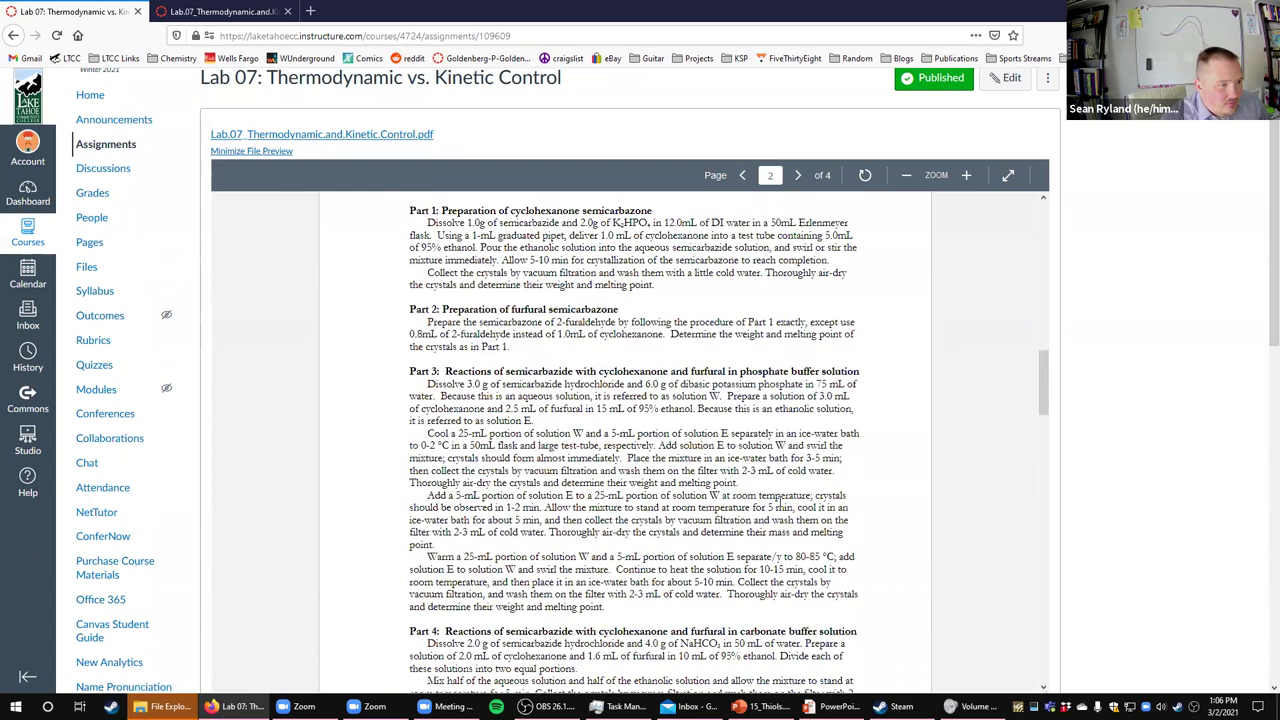
Preview DATA.pdf and review its Reaction Conditions and Results table for Parts 1–3
{"action": "scroll", "coordinate": [343, 330], "scroll_direction": "up", "scroll_amount": 2}
{"action": "left_click", "coordinate": [245, 151]}
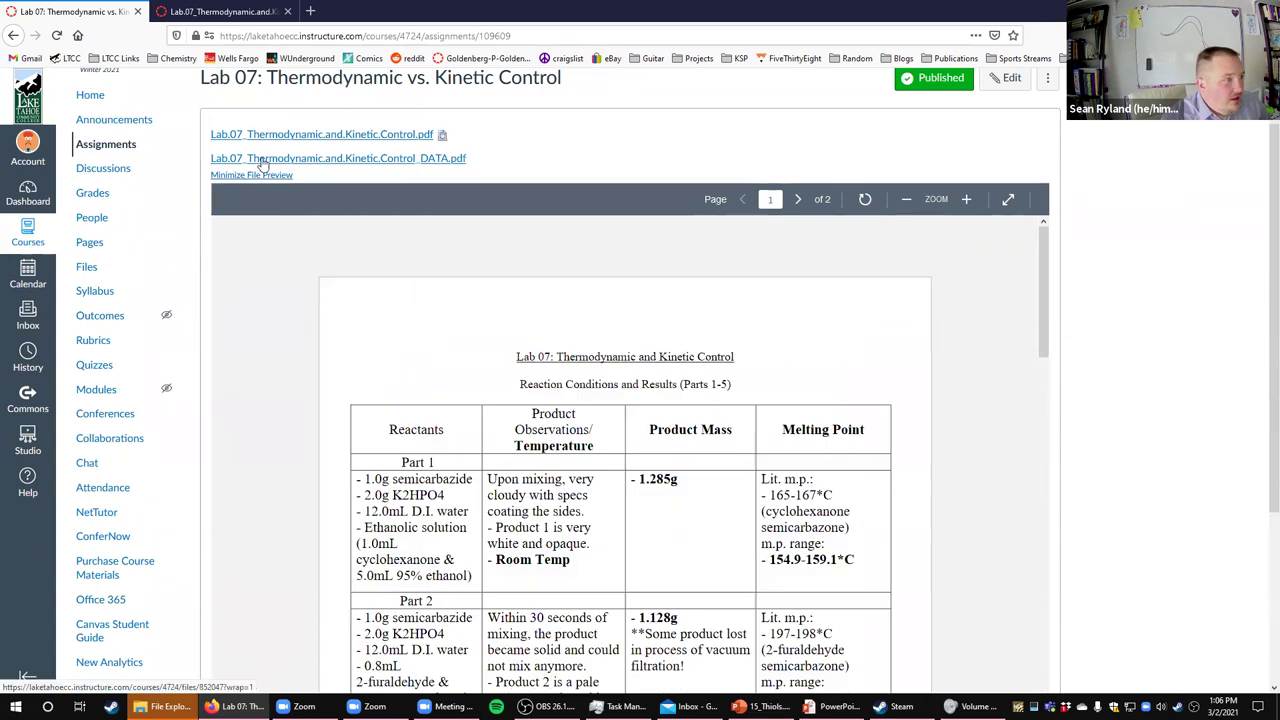
{"action": "scroll", "coordinate": [652, 500], "scroll_direction": "down", "scroll_amount": 2}
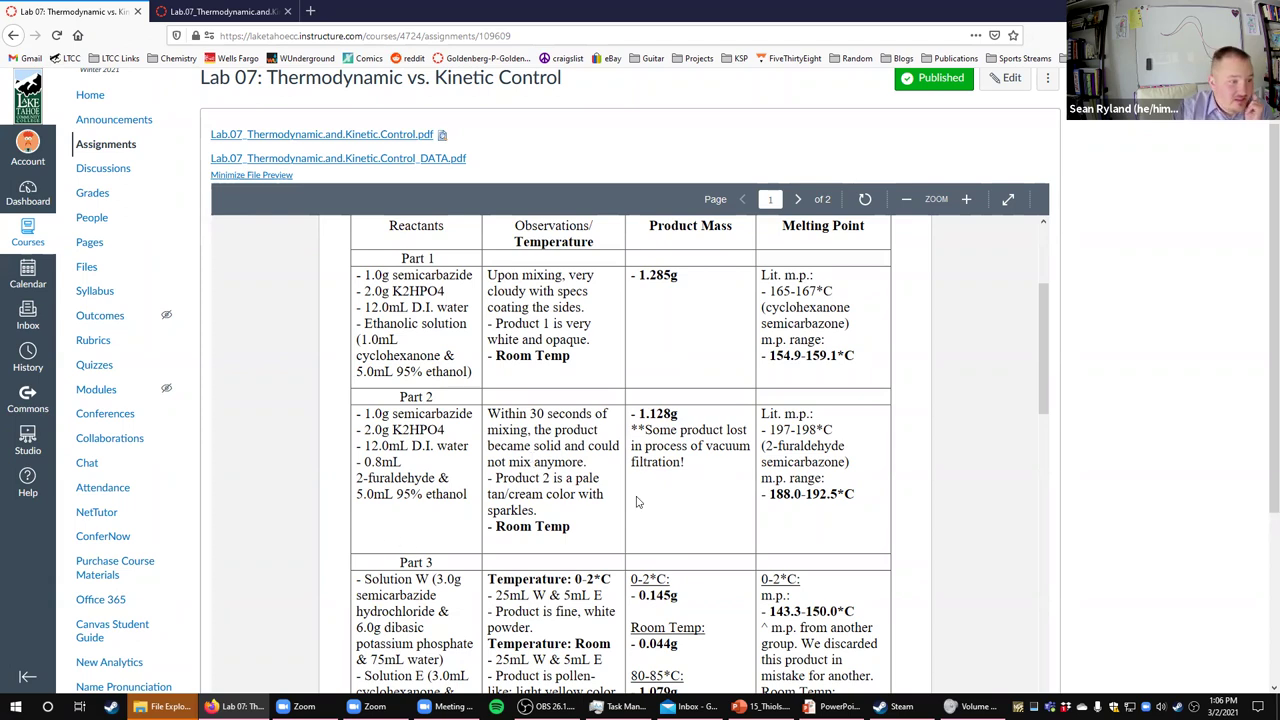
{"action": "scroll", "coordinate": [716, 490], "scroll_direction": "up", "scroll_amount": 3}
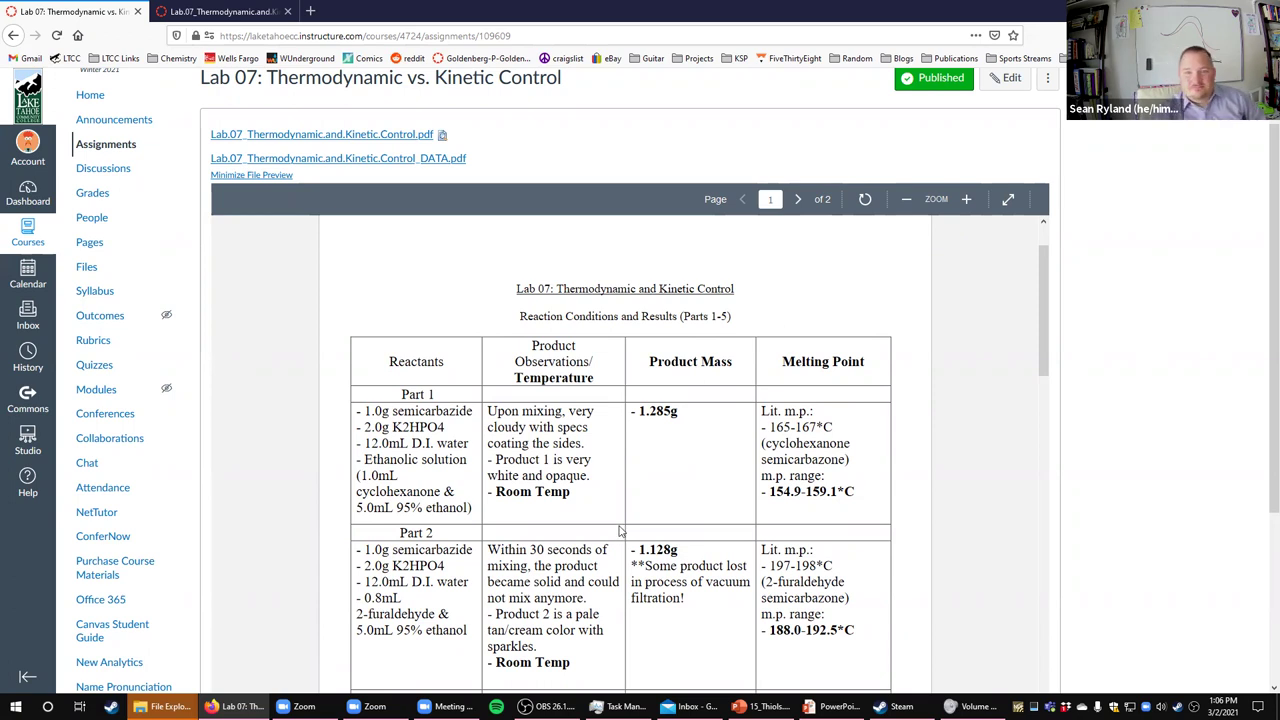
{"action": "scroll", "coordinate": [396, 514], "scroll_direction": "down", "scroll_amount": 1}
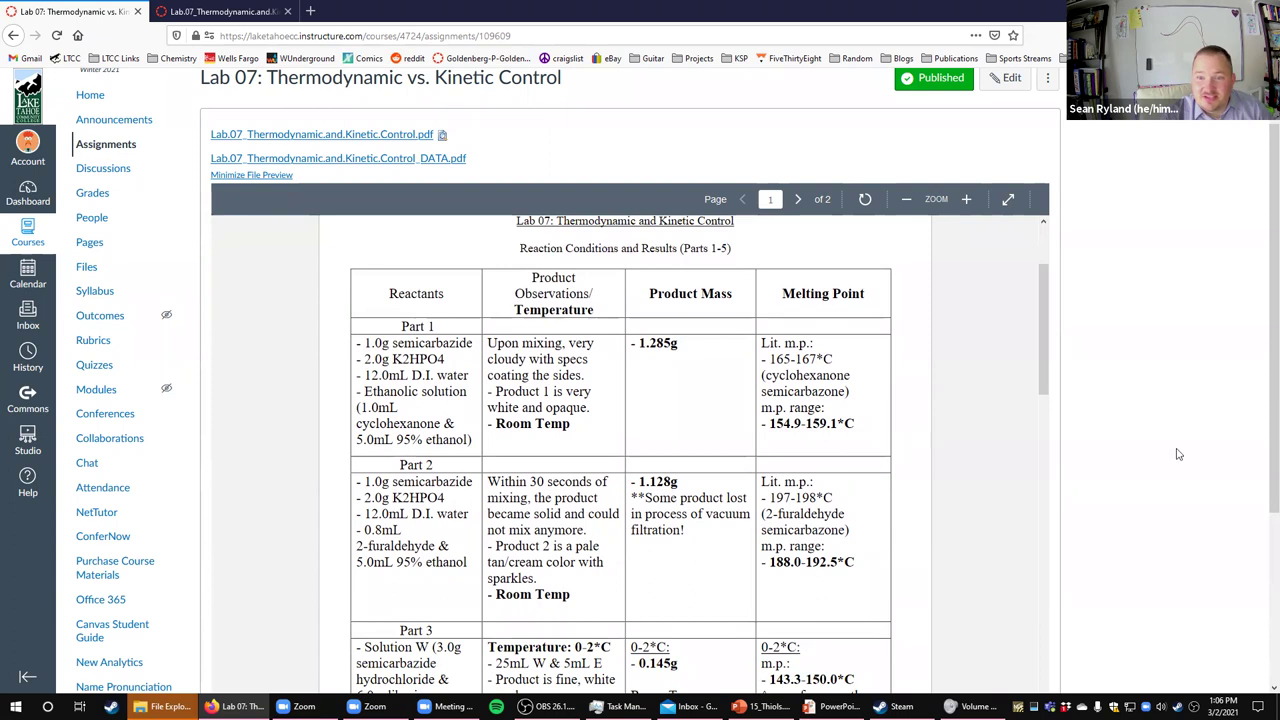
Minimize the data PDF preview and bring the 13.37 Practice slideshow to the front
{"action": "scroll", "coordinate": [742, 405], "scroll_direction": "up", "scroll_amount": 2}
{"action": "scroll", "coordinate": [177, 220], "scroll_direction": "up", "scroll_amount": 1}
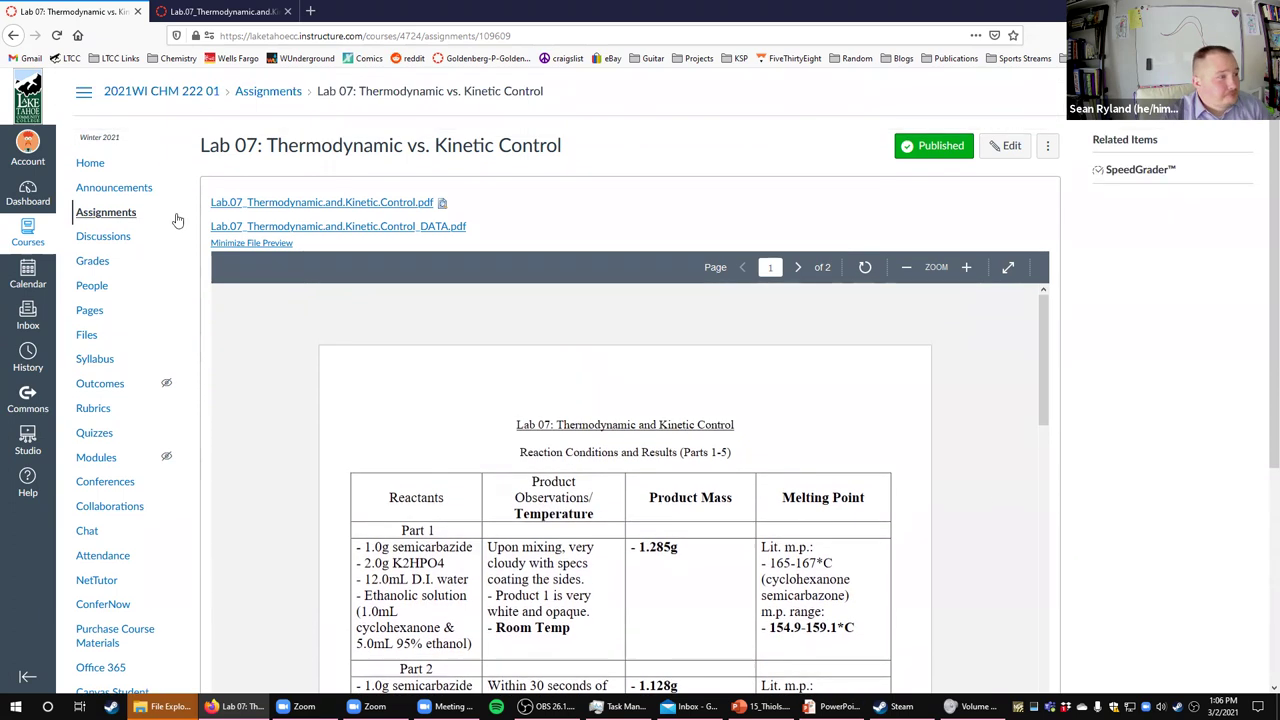
{"action": "left_click", "coordinate": [250, 244]}
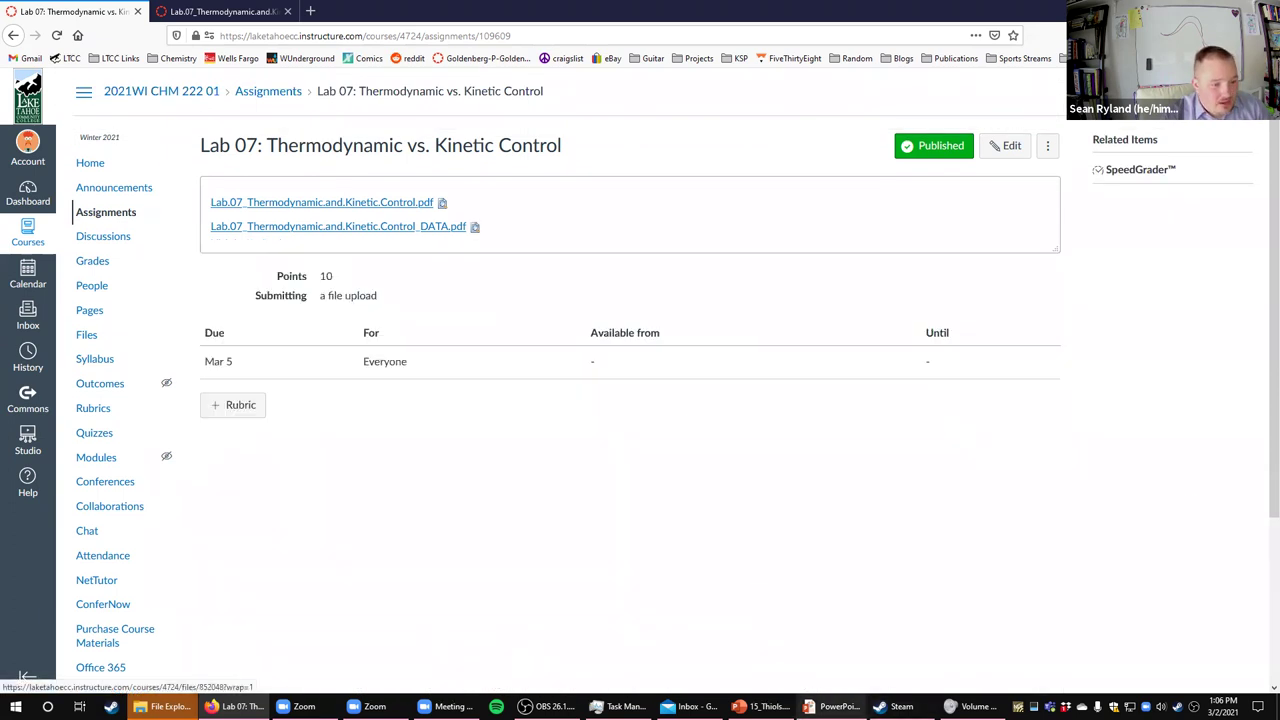
{"action": "left_click", "coordinate": [834, 706]}
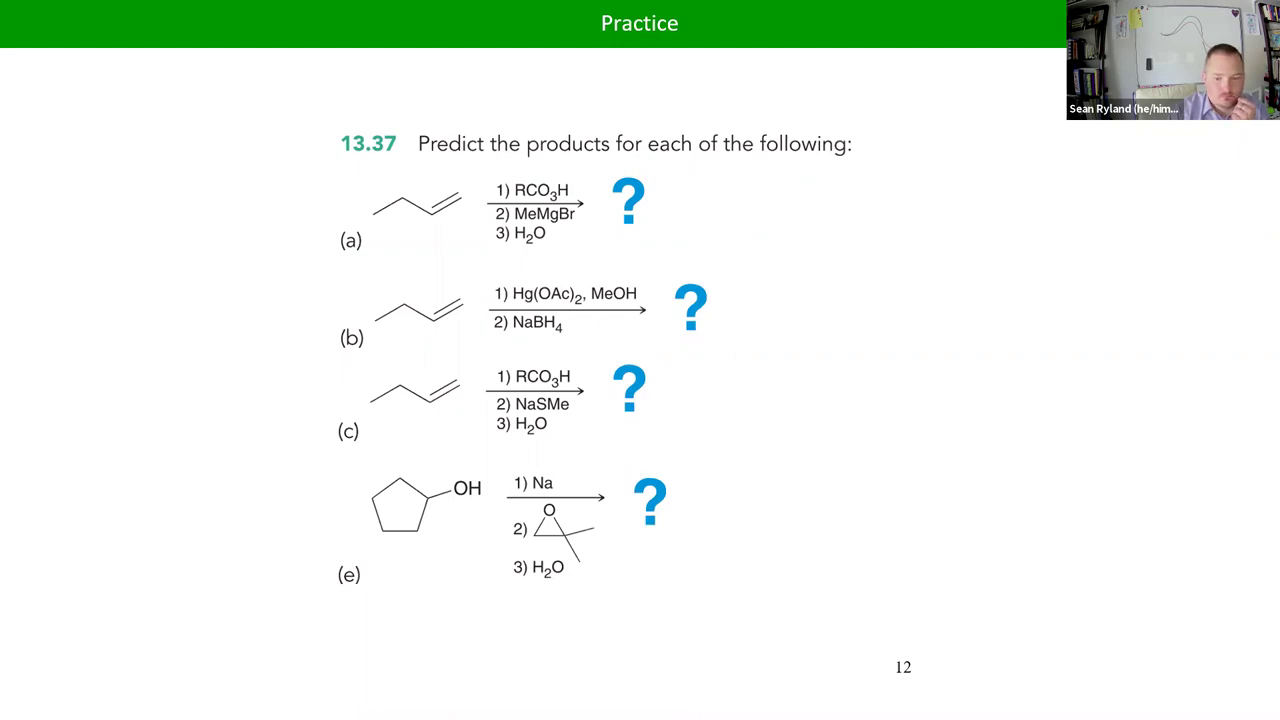
Snap Firefox to the right half of the screen and the Practice slideshow to the left half
{"action": "key", "text": "alt+Tab"}
{"action": "left_click_drag", "start_coordinate": [1049, 14], "coordinate": [1279, 140]}
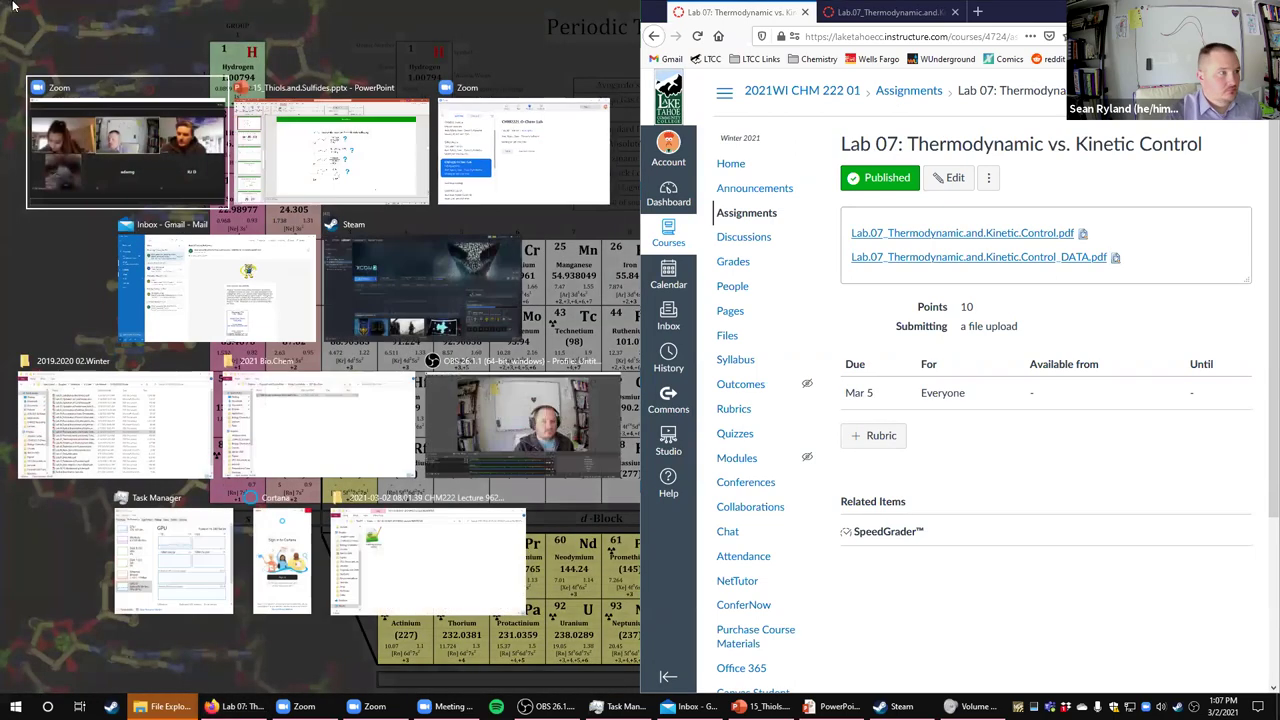
{"action": "left_click", "coordinate": [15, 6]}
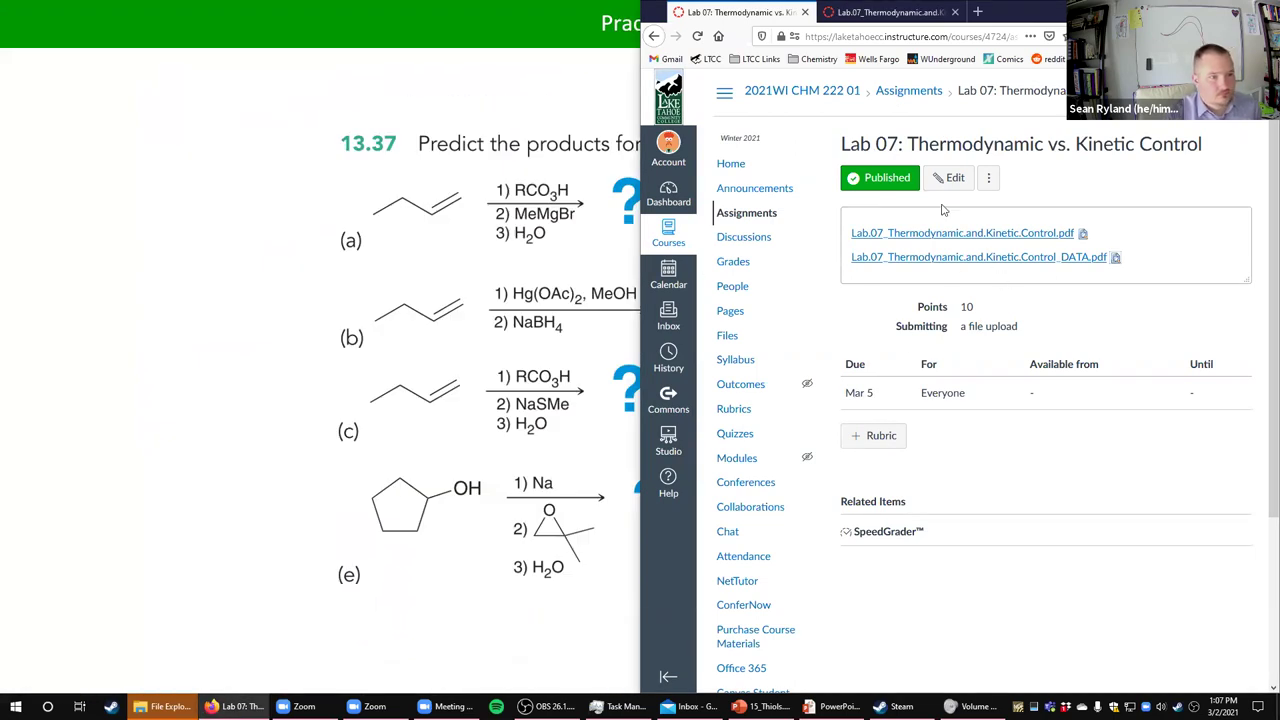
Load MolView from the Chemistry bookmarks in a new browser tab
{"action": "left_click", "coordinate": [982, 12]}
{"action": "left_click", "coordinate": [819, 59]}
{"action": "left_click", "coordinate": [826, 126]}
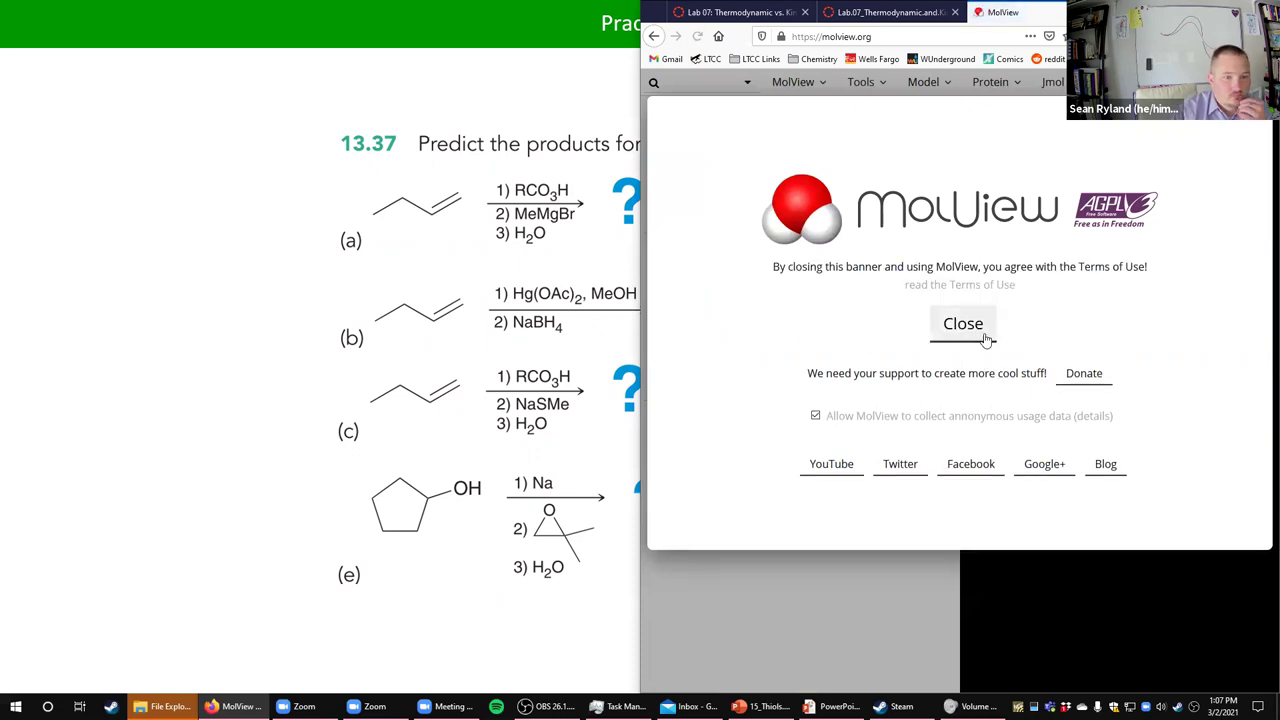
Dismiss MolView's welcome banner, switch to the 2D-sketcher-only layout, and clear the caffeine structure
{"action": "left_click", "coordinate": [985, 339]}
{"action": "left_click", "coordinate": [800, 82]}
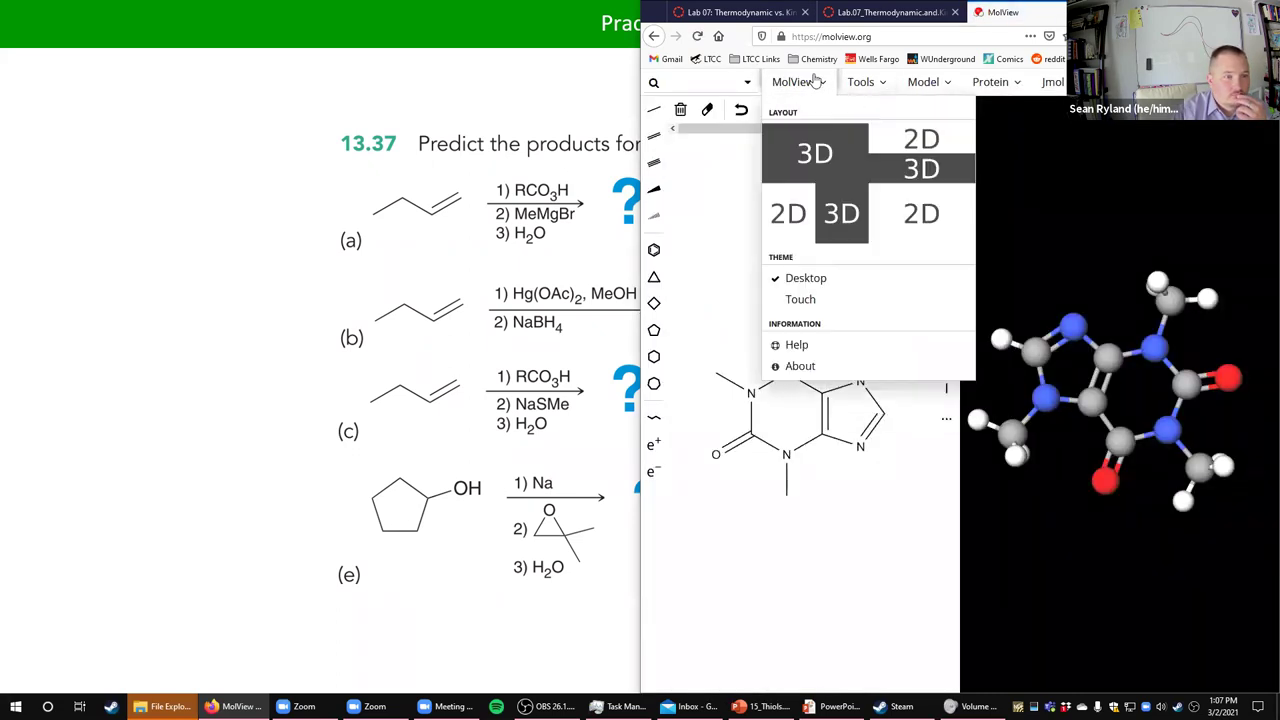
{"action": "left_click", "coordinate": [915, 210]}
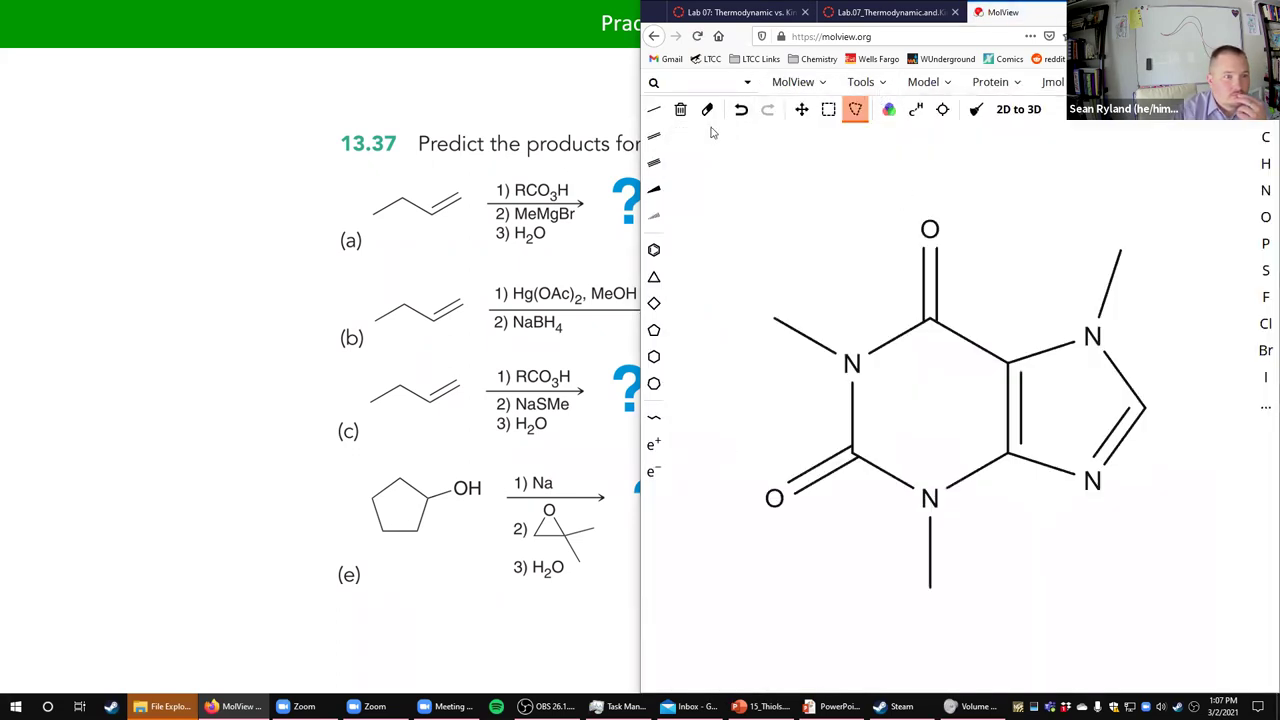
{"action": "left_click", "coordinate": [678, 110]}
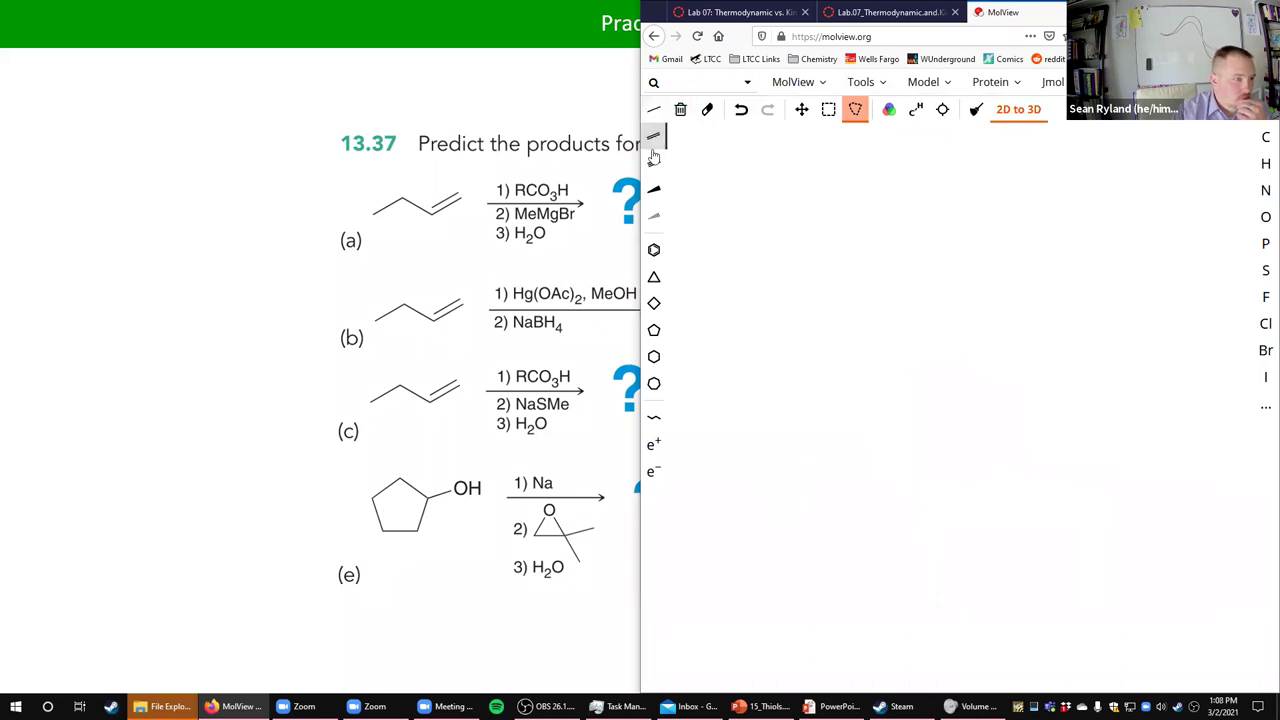
Sketch the butene epoxide as a three-bond carbon chain with a wedge-bonded oxygen ring atom
{"action": "left_click", "coordinate": [656, 138]}
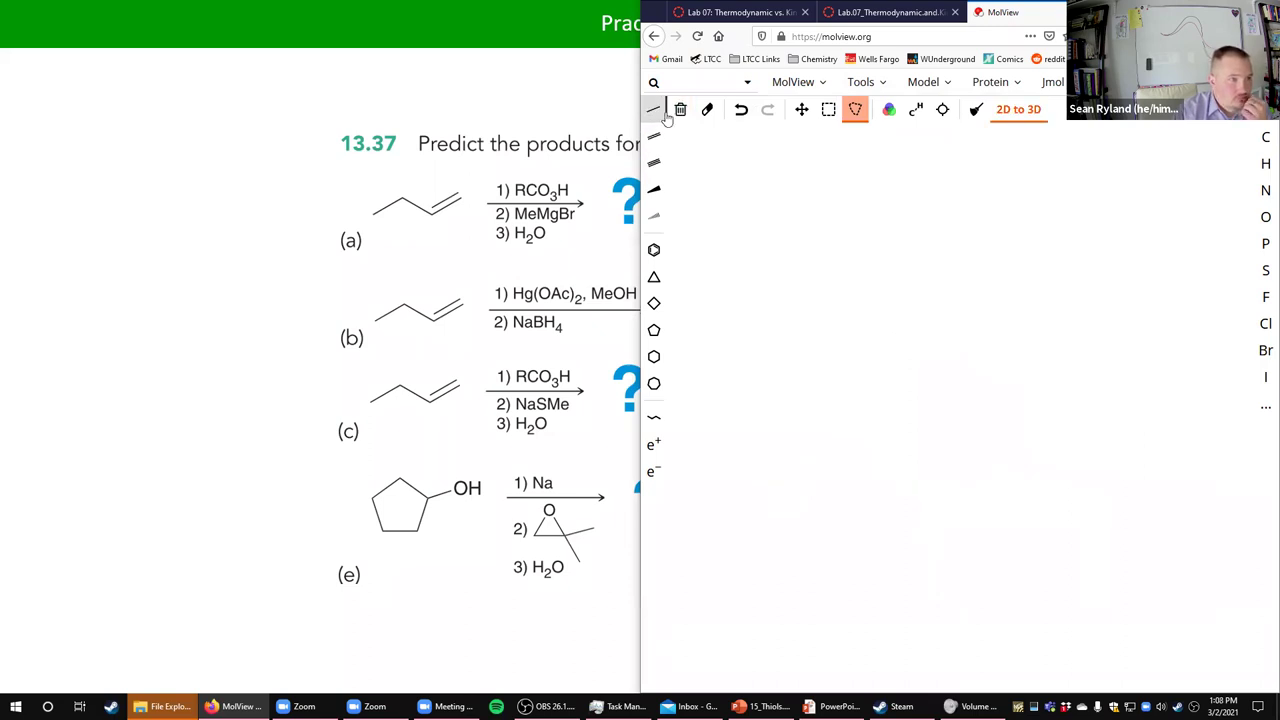
{"action": "left_click", "coordinate": [654, 110]}
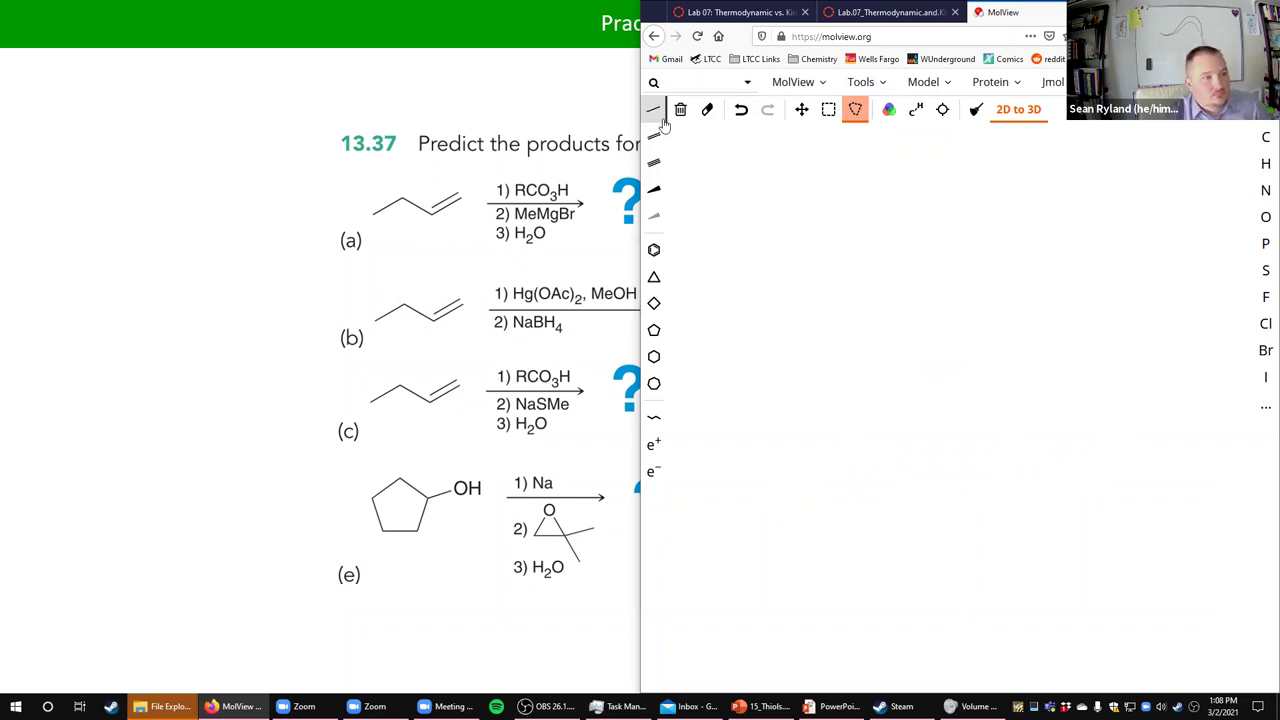
{"action": "left_click", "coordinate": [655, 420]}
{"action": "left_click_drag", "start_coordinate": [745, 217], "coordinate": [843, 240]}
{"action": "left_click", "coordinate": [654, 189]}
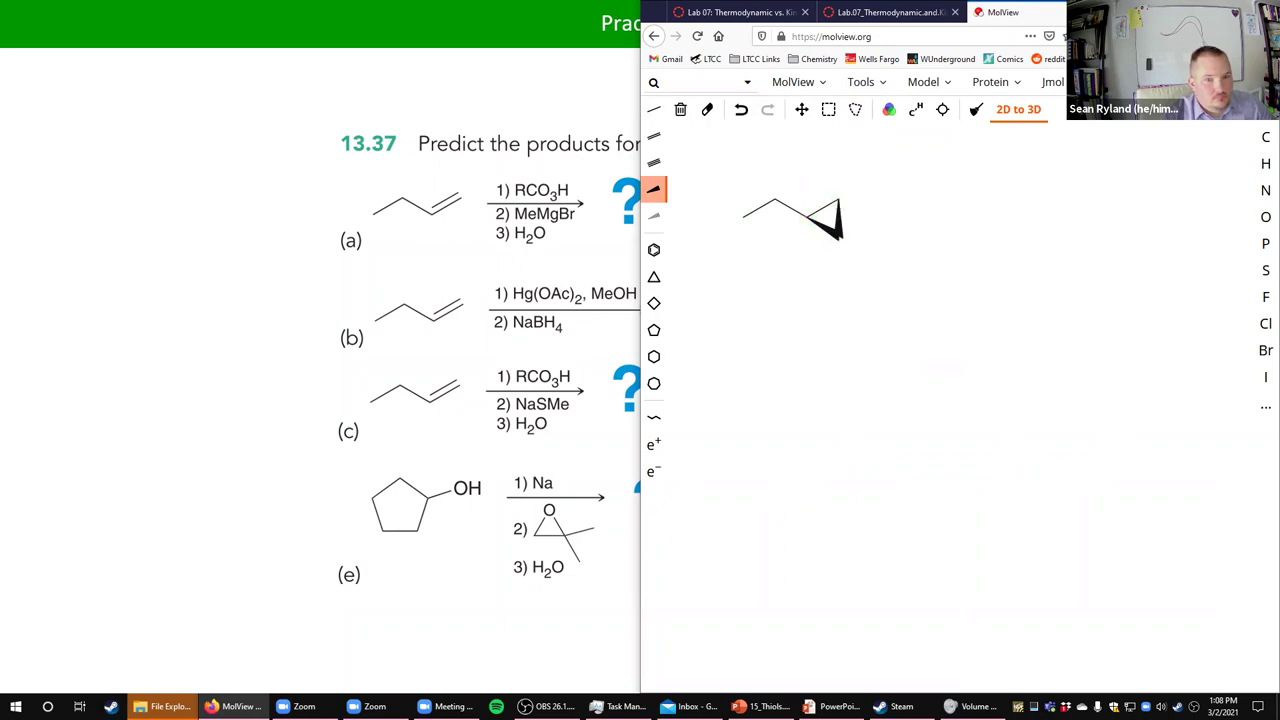
{"action": "left_click", "coordinate": [1262, 217]}
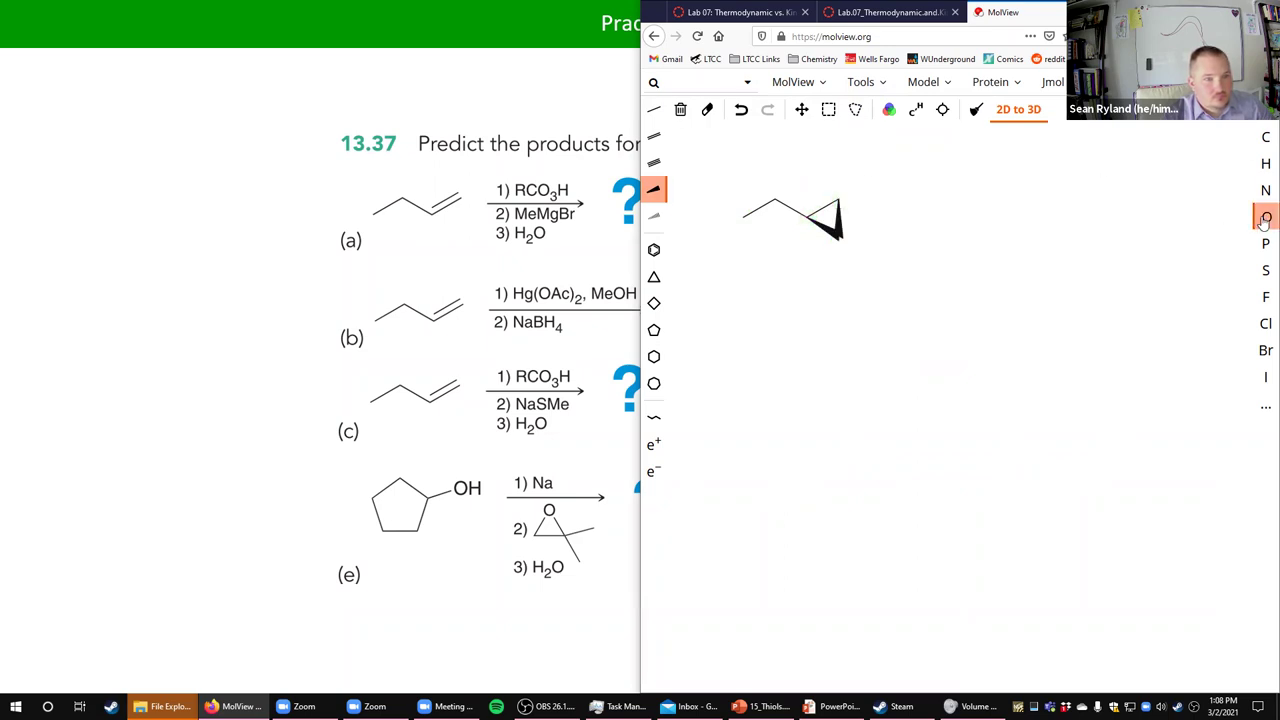
{"action": "left_click", "coordinate": [842, 237]}
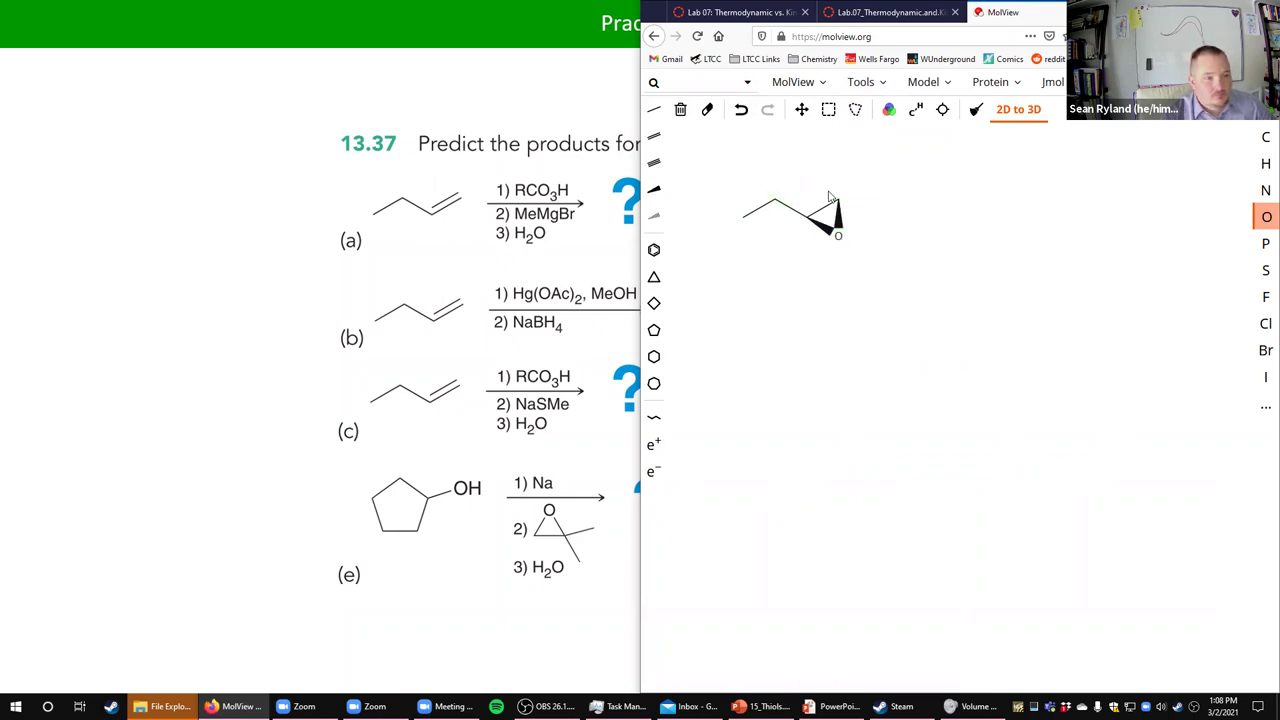
Open the epoxide ring, add a methyl carbon, and move the O below its carbon
{"action": "left_click", "coordinate": [708, 114]}
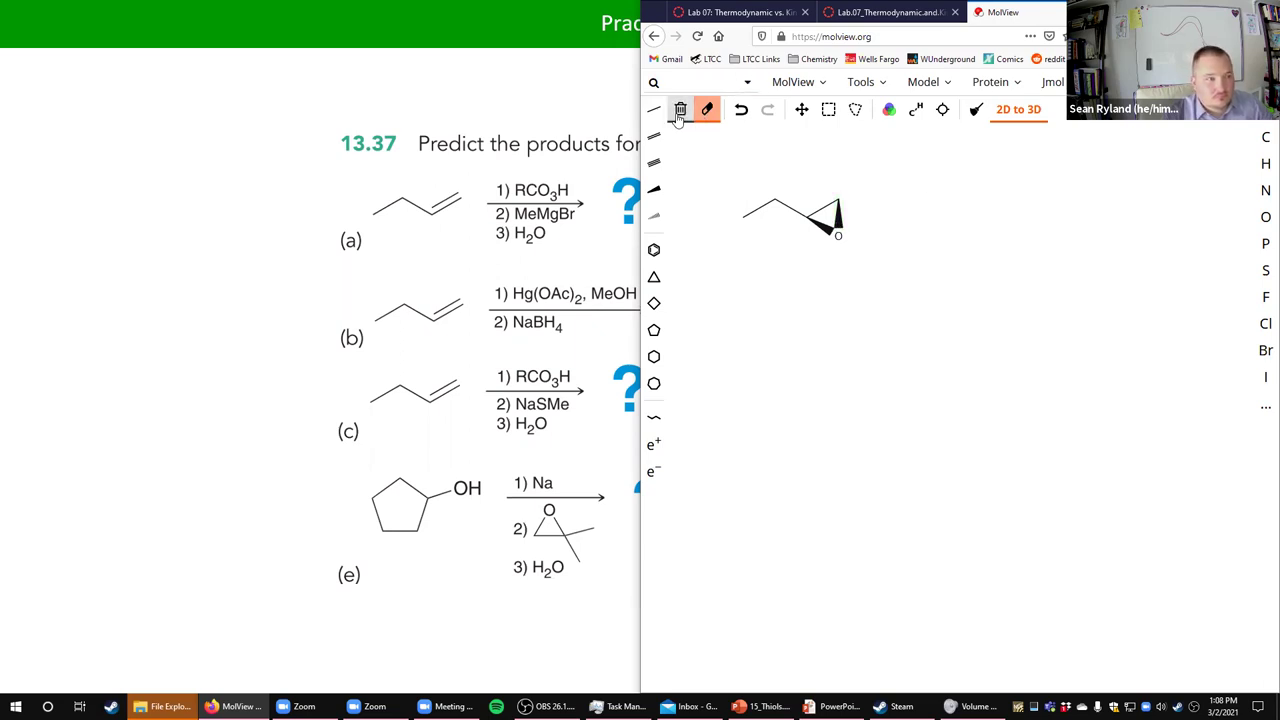
{"action": "left_click", "coordinate": [840, 218]}
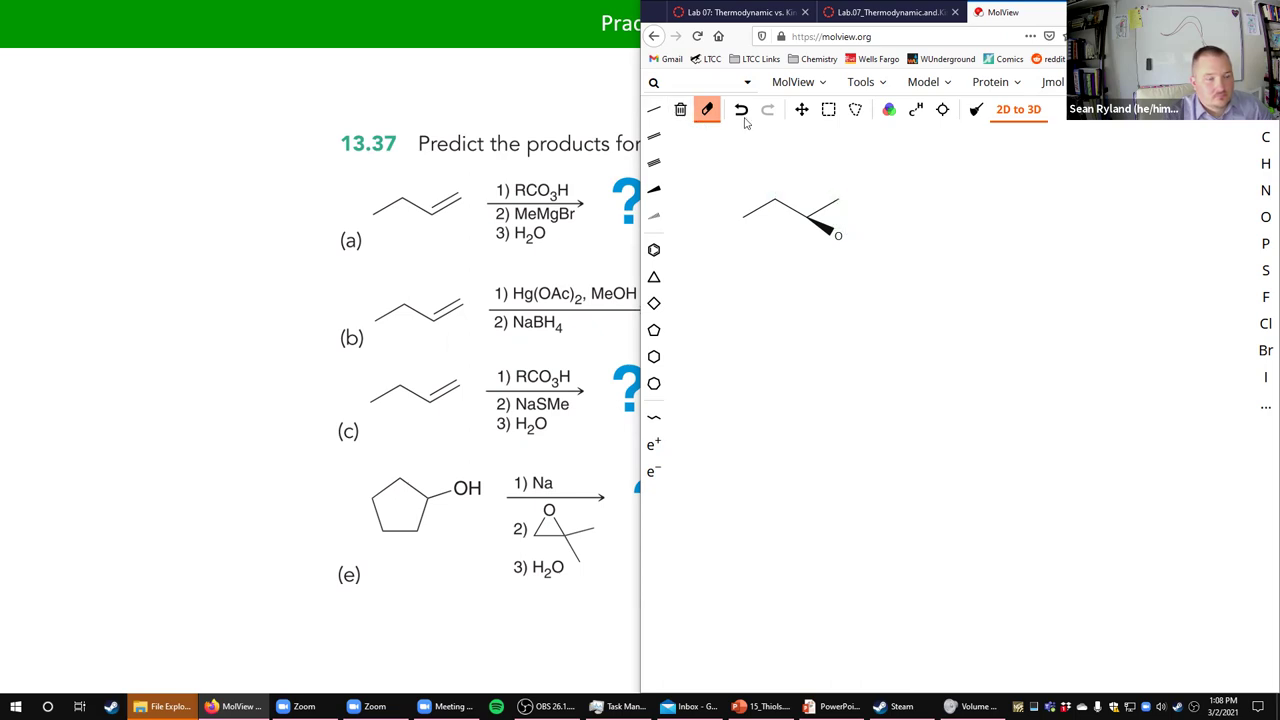
{"action": "left_click", "coordinate": [653, 115]}
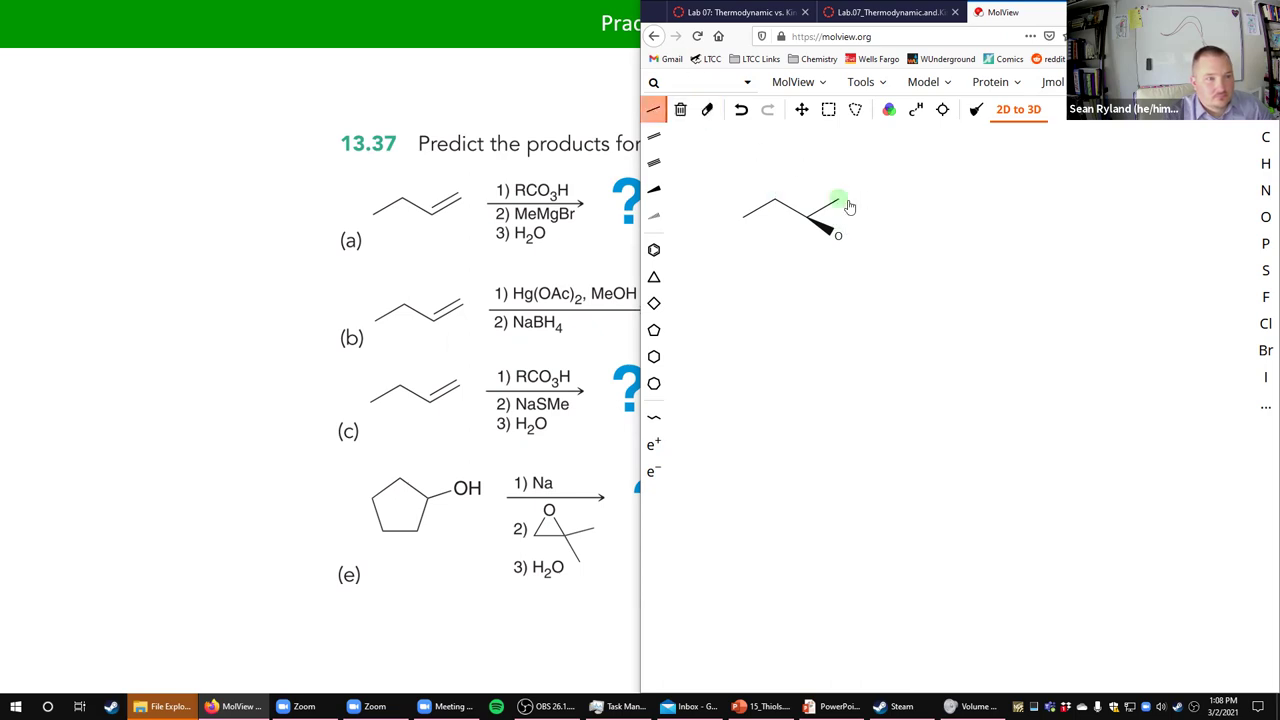
{"action": "left_click_drag", "start_coordinate": [840, 200], "coordinate": [877, 220]}
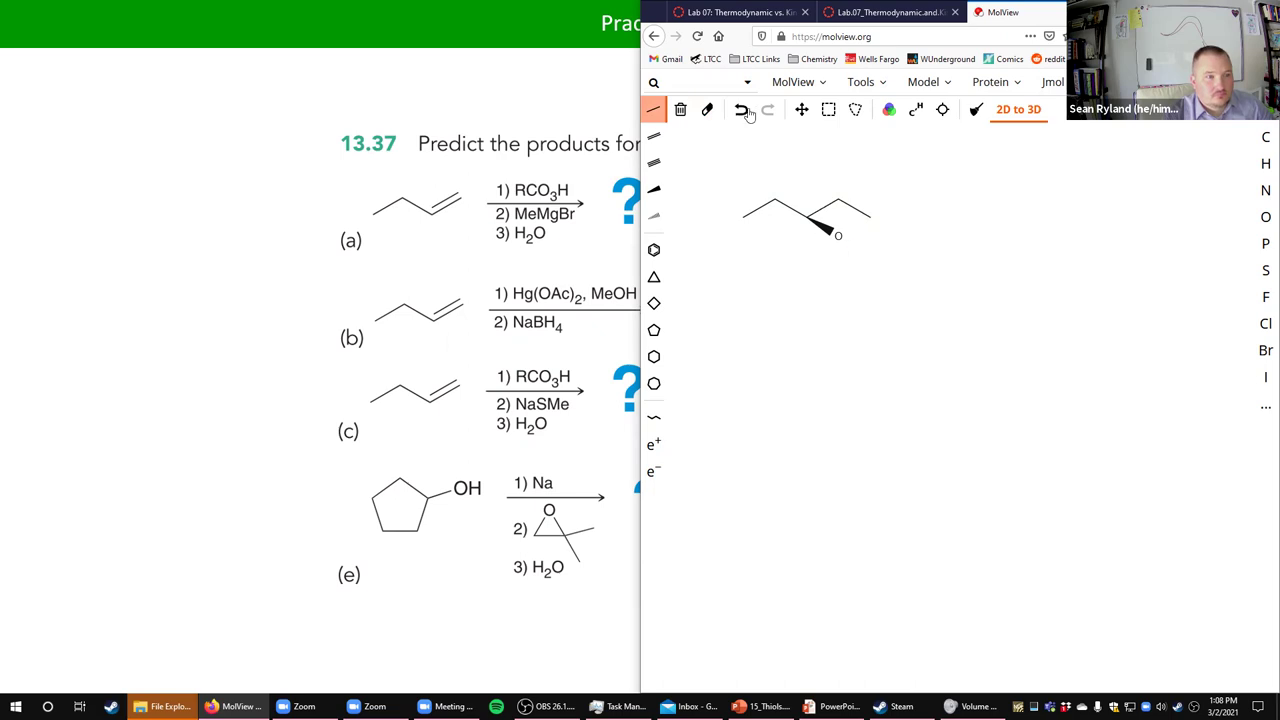
{"action": "left_click", "coordinate": [801, 110]}
{"action": "left_click_drag", "start_coordinate": [843, 247], "coordinate": [808, 264]}
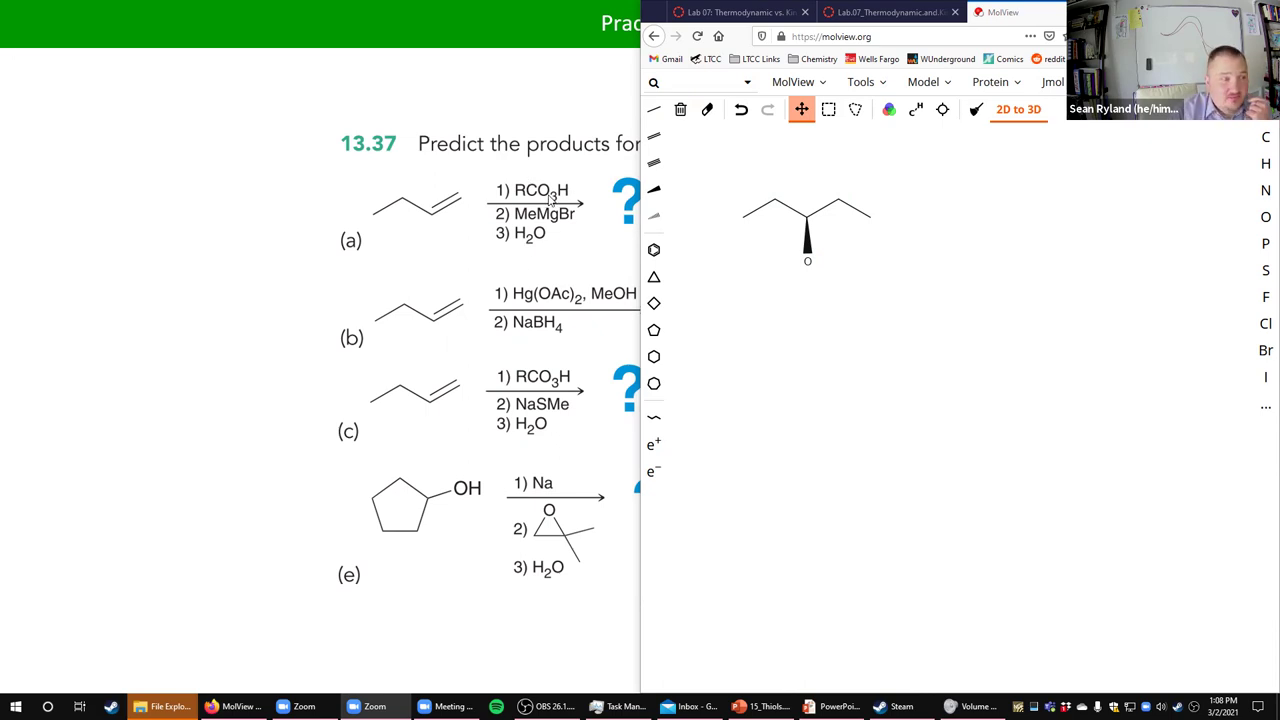
Erase the added terminal carbon and the oxygen, leaving a four-carbon chain
{"action": "left_click", "coordinate": [705, 112]}
{"action": "left_click", "coordinate": [874, 218]}
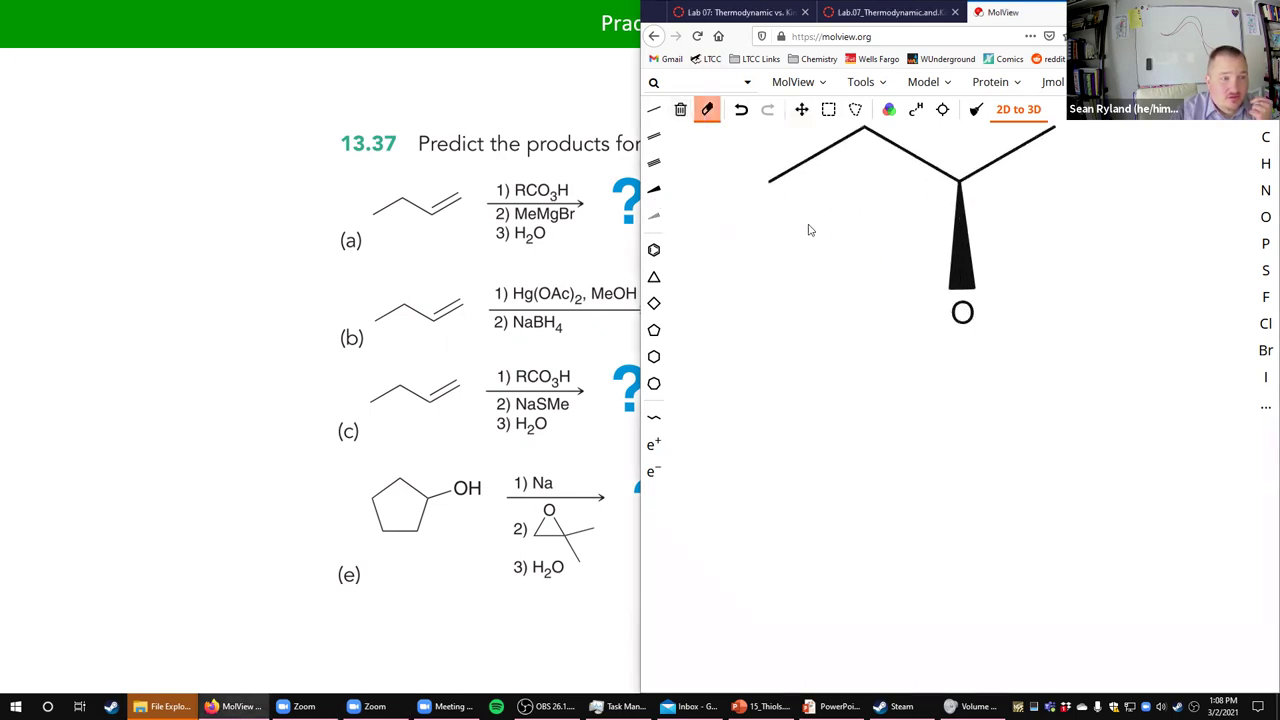
{"action": "left_click", "coordinate": [909, 277]}
{"action": "left_click", "coordinate": [912, 276]}
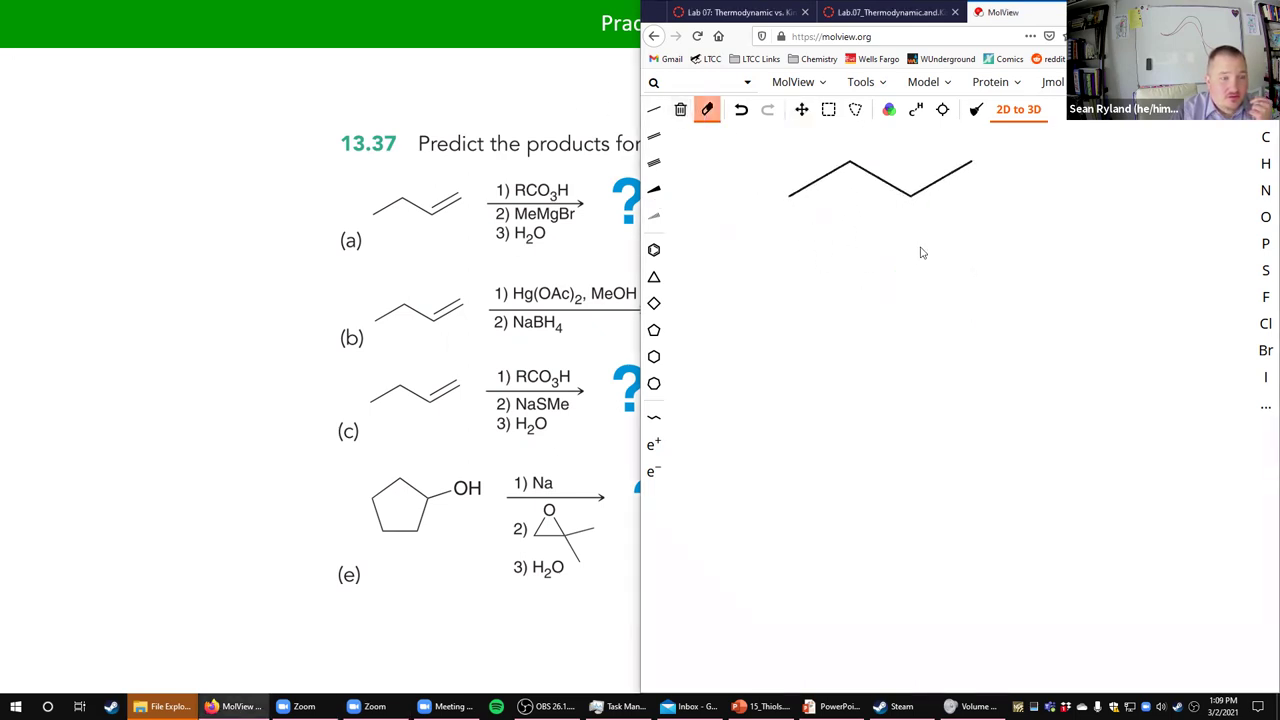
Redraw the epoxide on the lower-right carbon using a wedge bond and an O atom
{"action": "left_click", "coordinate": [653, 112]}
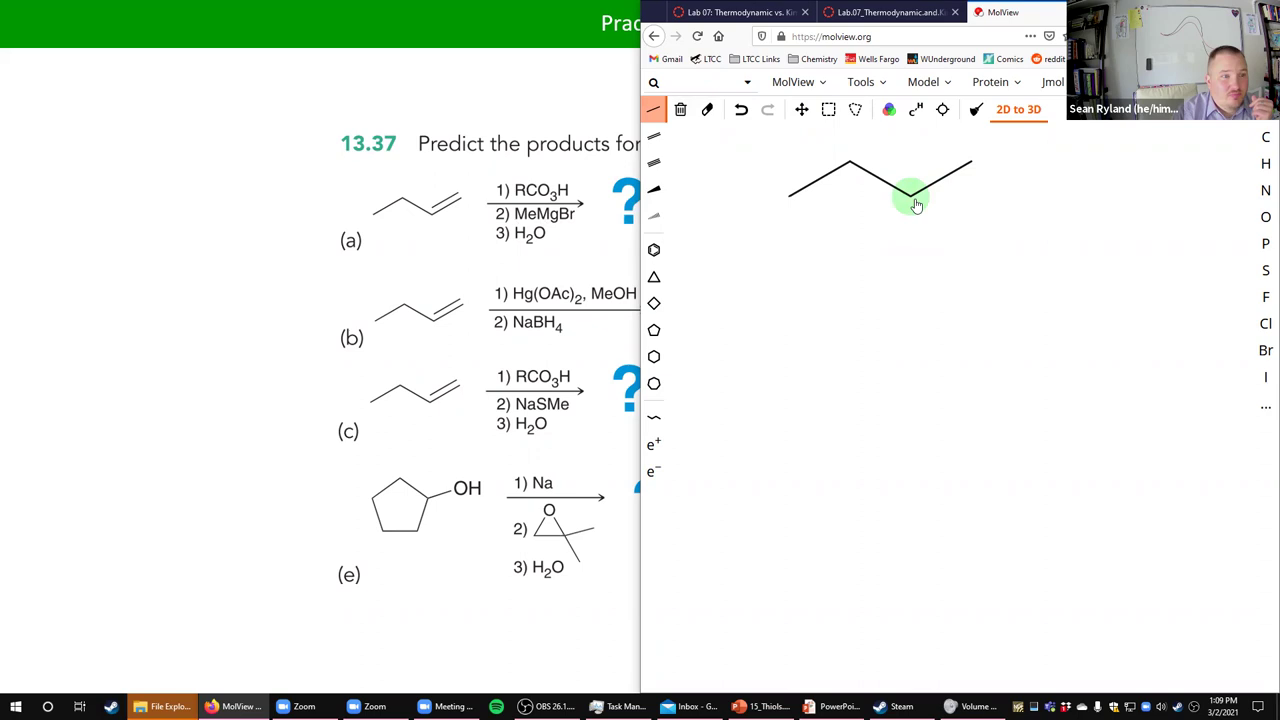
{"action": "left_click", "coordinate": [655, 192]}
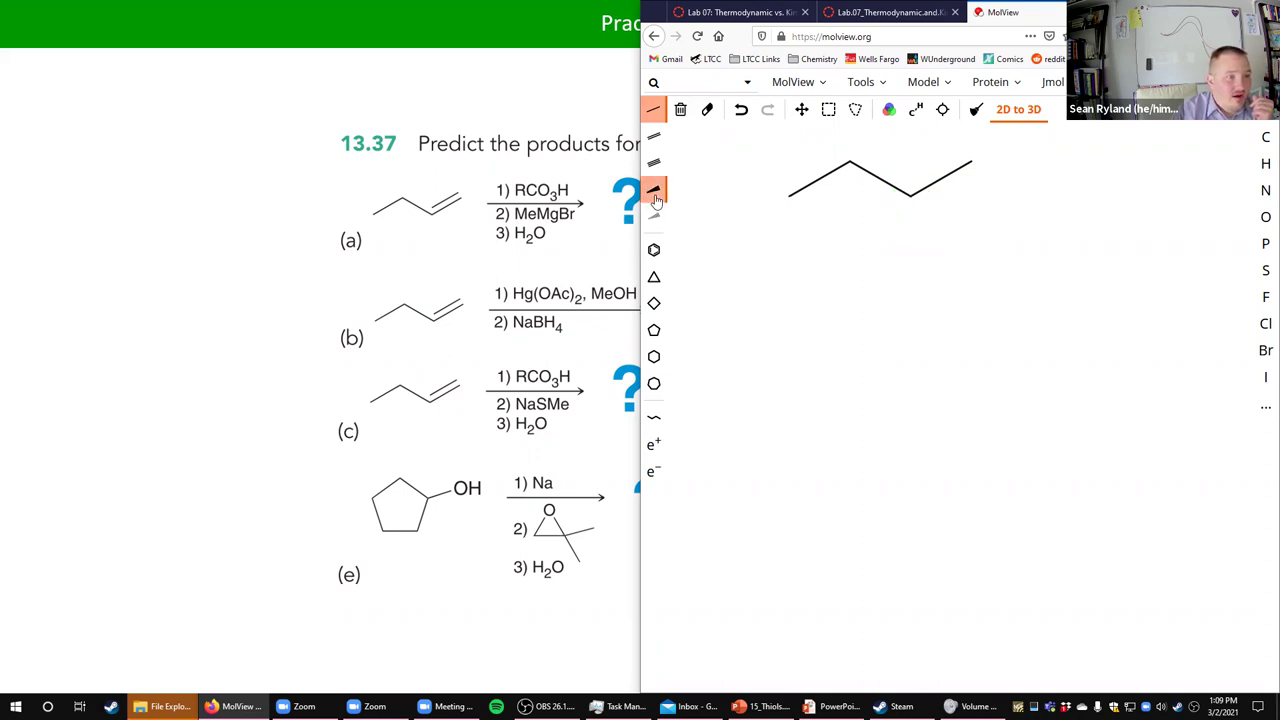
{"action": "left_click_drag", "start_coordinate": [912, 206], "coordinate": [962, 234]}
{"action": "left_click_drag", "start_coordinate": [968, 164], "coordinate": [971, 238]}
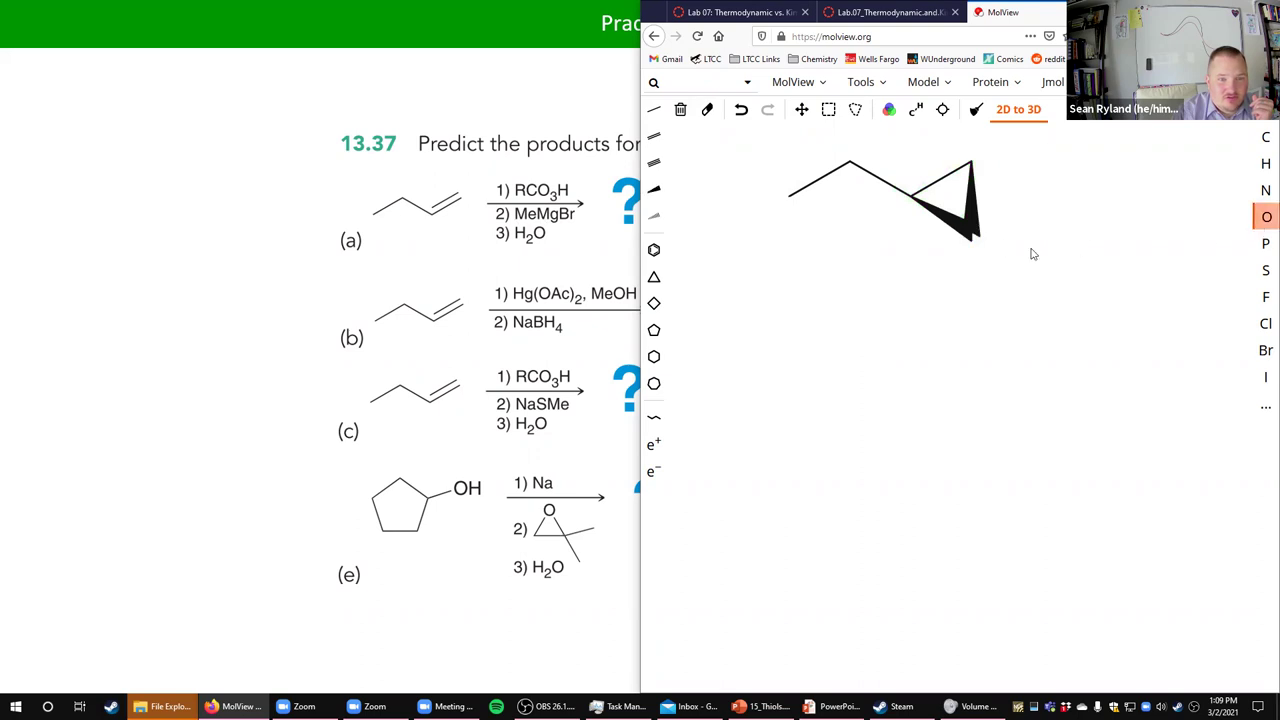
{"action": "left_click", "coordinate": [971, 233]}
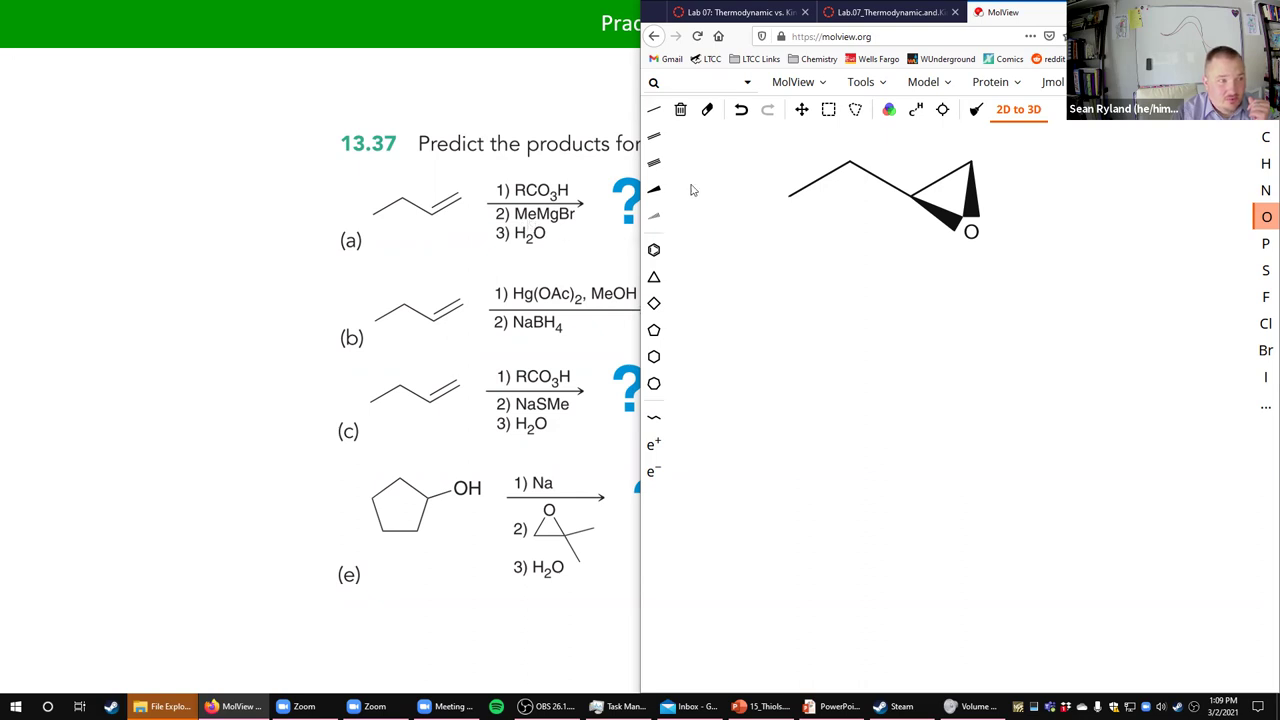
Bond a methyl to the epoxide's top carbon, break that C–O bond, and move O below
{"action": "left_click", "coordinate": [652, 113]}
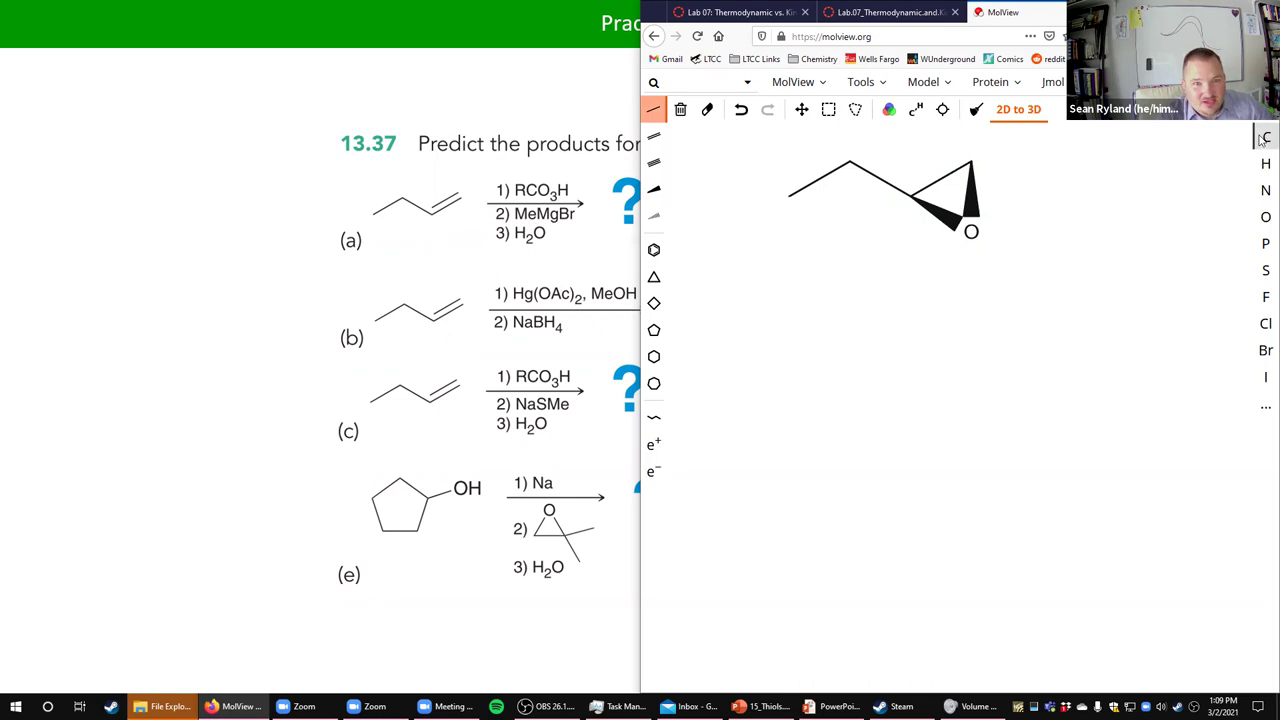
{"action": "left_click", "coordinate": [1040, 196]}
{"action": "left_click", "coordinate": [653, 109]}
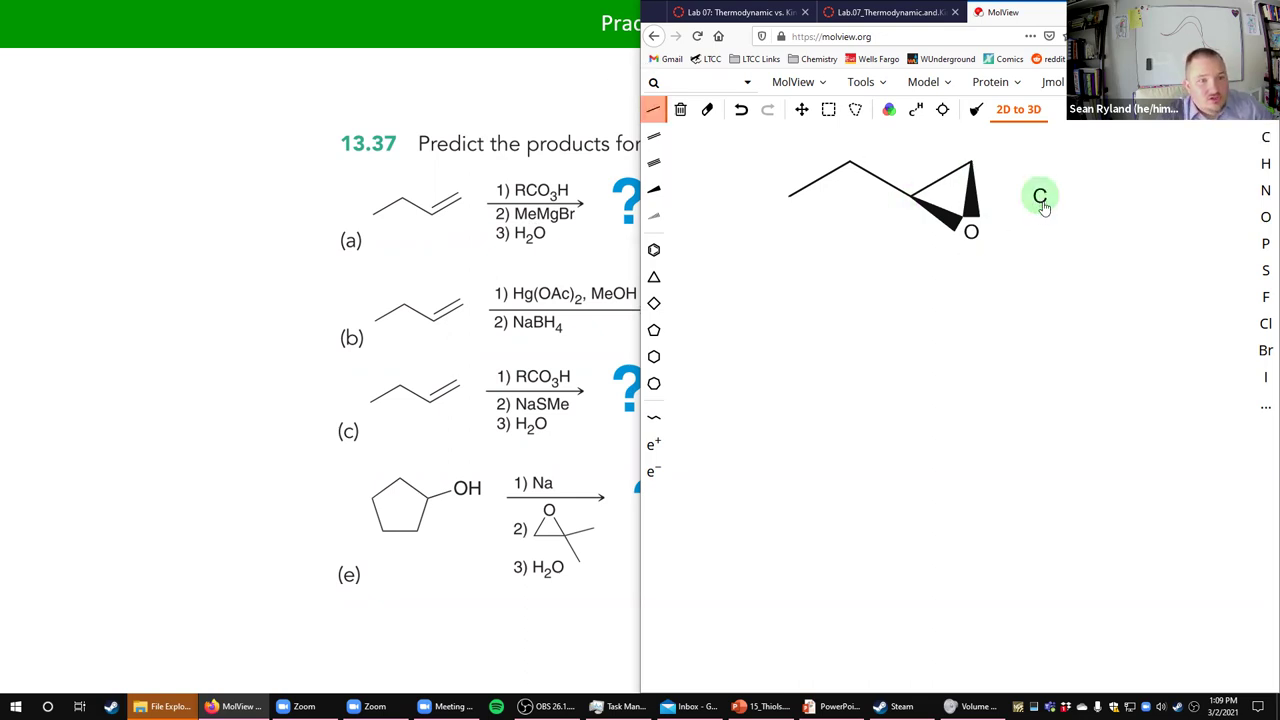
{"action": "left_click_drag", "start_coordinate": [1040, 196], "coordinate": [972, 166]}
{"action": "left_click", "coordinate": [707, 109]}
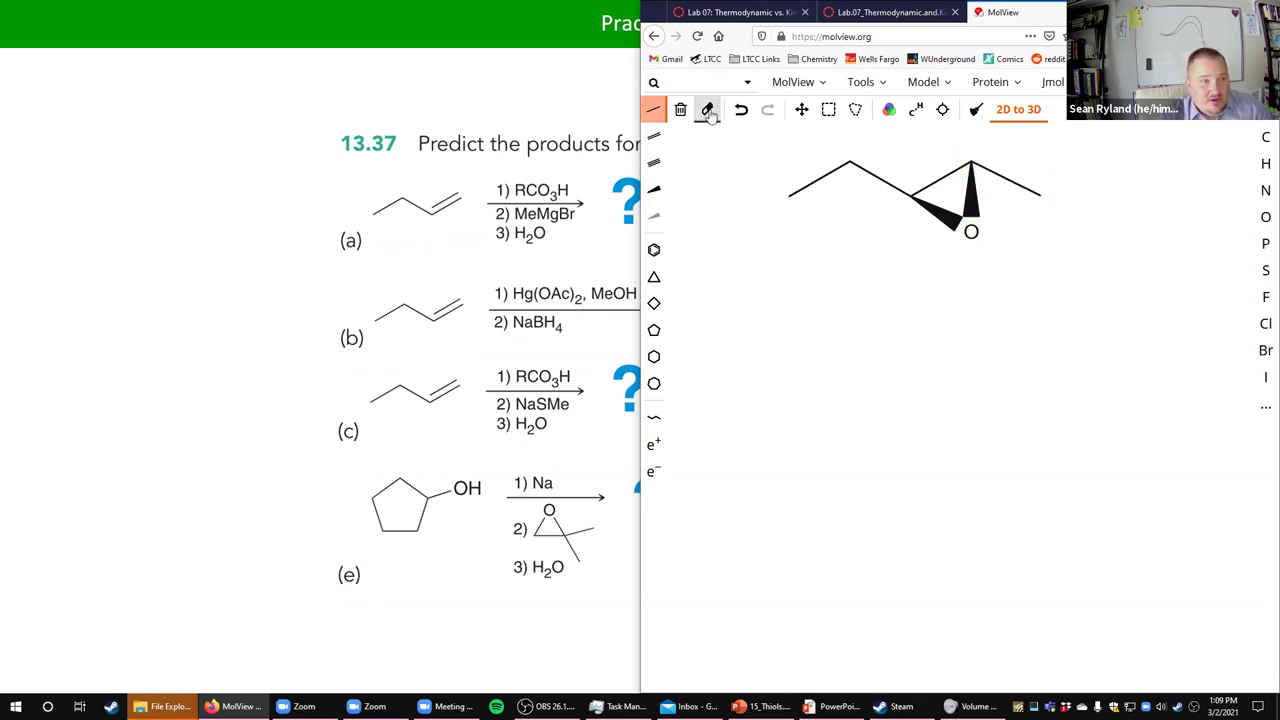
{"action": "left_click", "coordinate": [978, 200]}
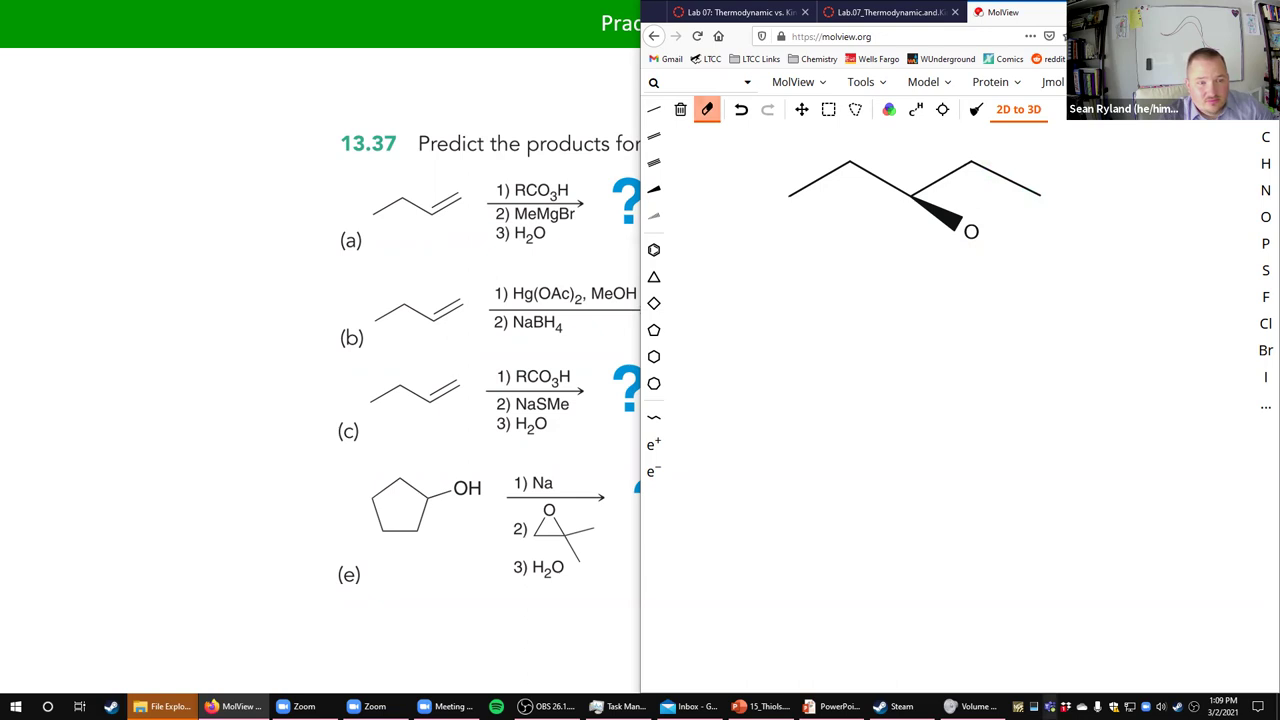
{"action": "left_click", "coordinate": [806, 113]}
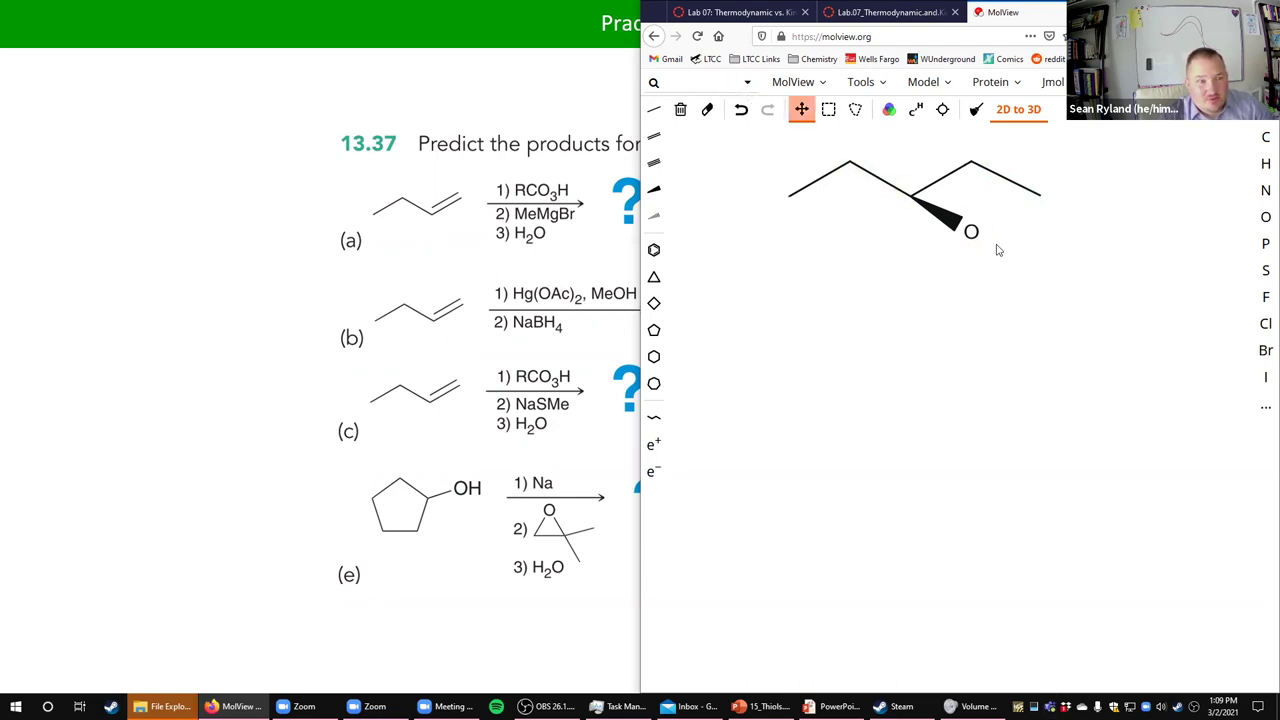
{"action": "left_click_drag", "start_coordinate": [968, 229], "coordinate": [906, 282]}
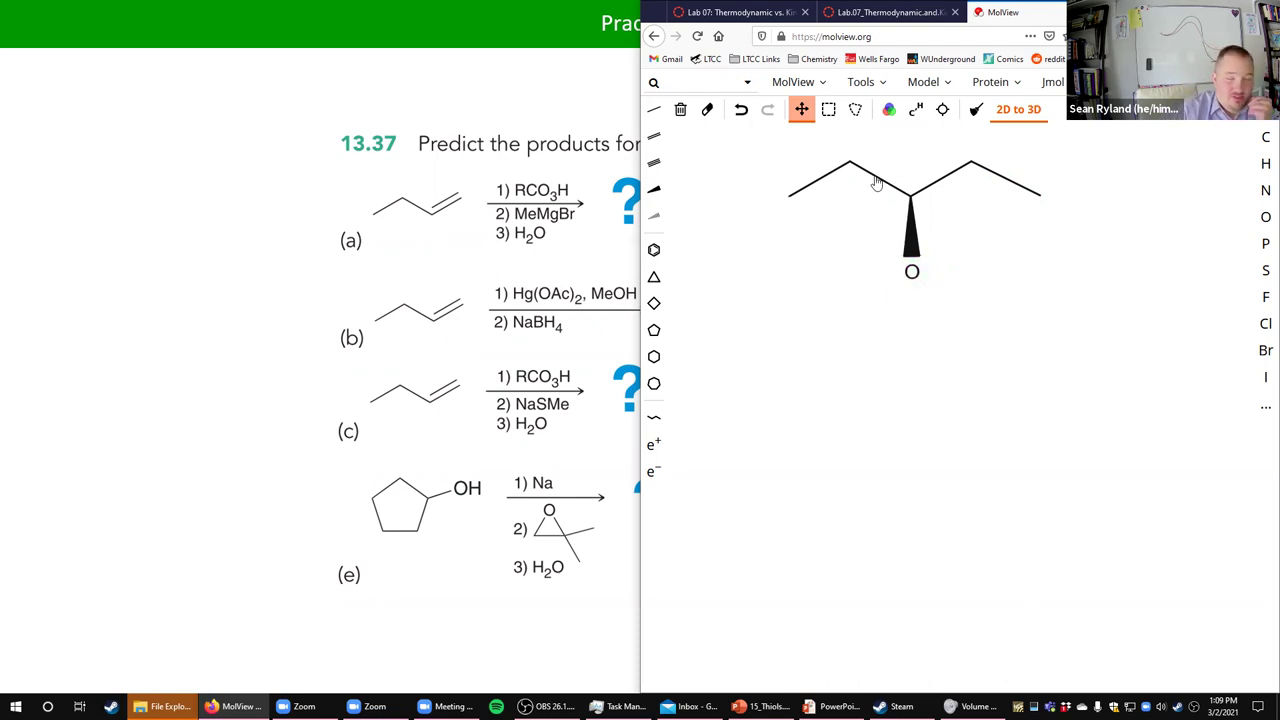
Turn the wedge bond to O into a plain single bond, then clear the whole canvas
{"action": "left_click", "coordinate": [656, 112]}
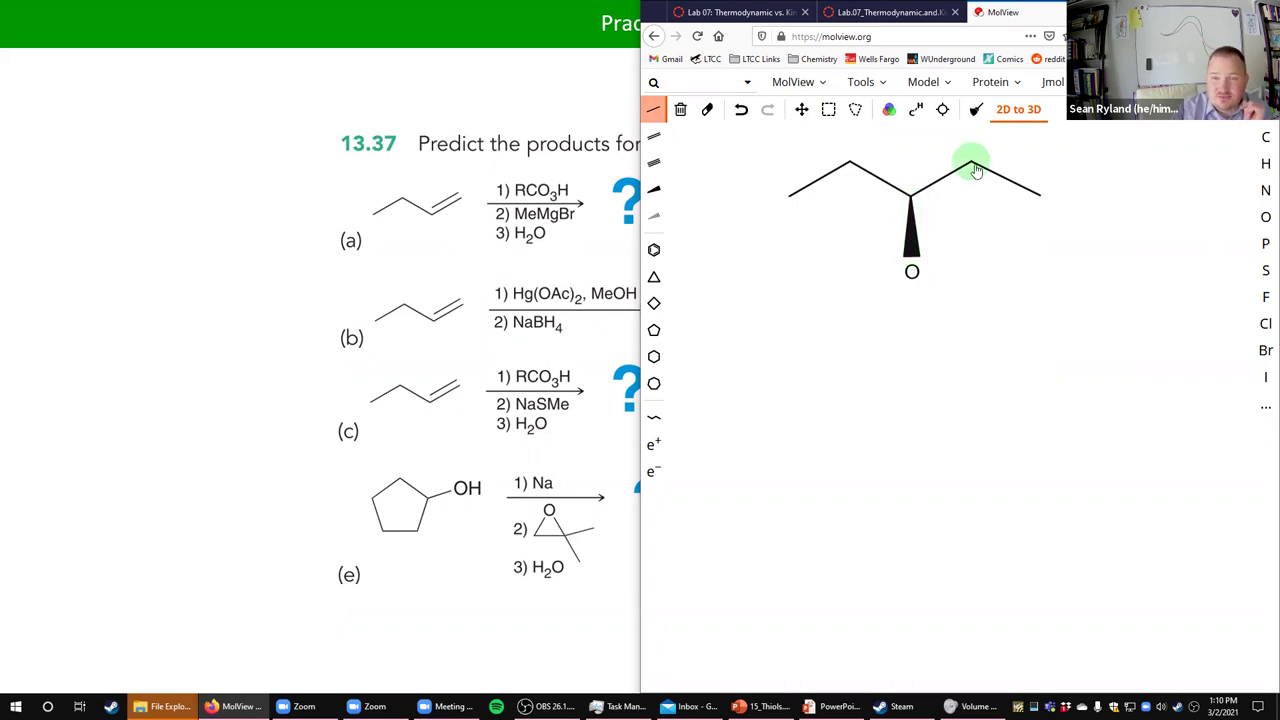
{"action": "left_click", "coordinate": [911, 222]}
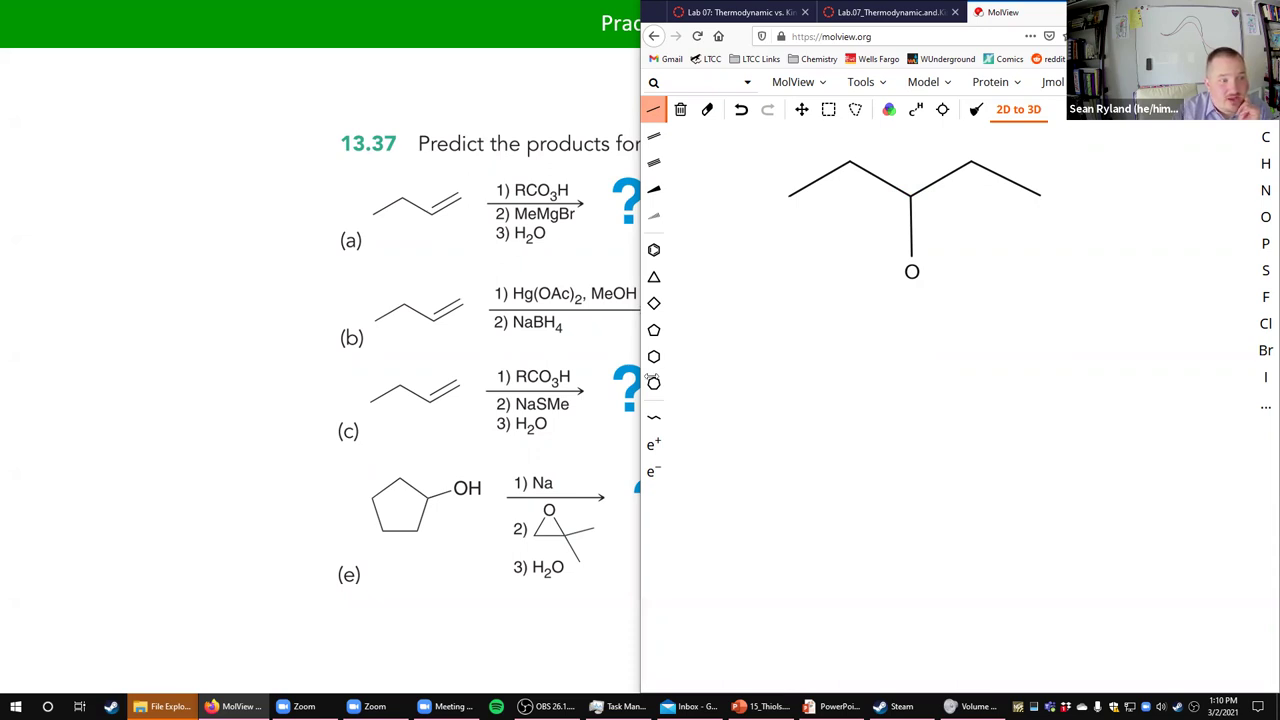
{"action": "left_click_drag", "start_coordinate": [642, 378], "coordinate": [662, 378]}
{"action": "left_click", "coordinate": [700, 109]}
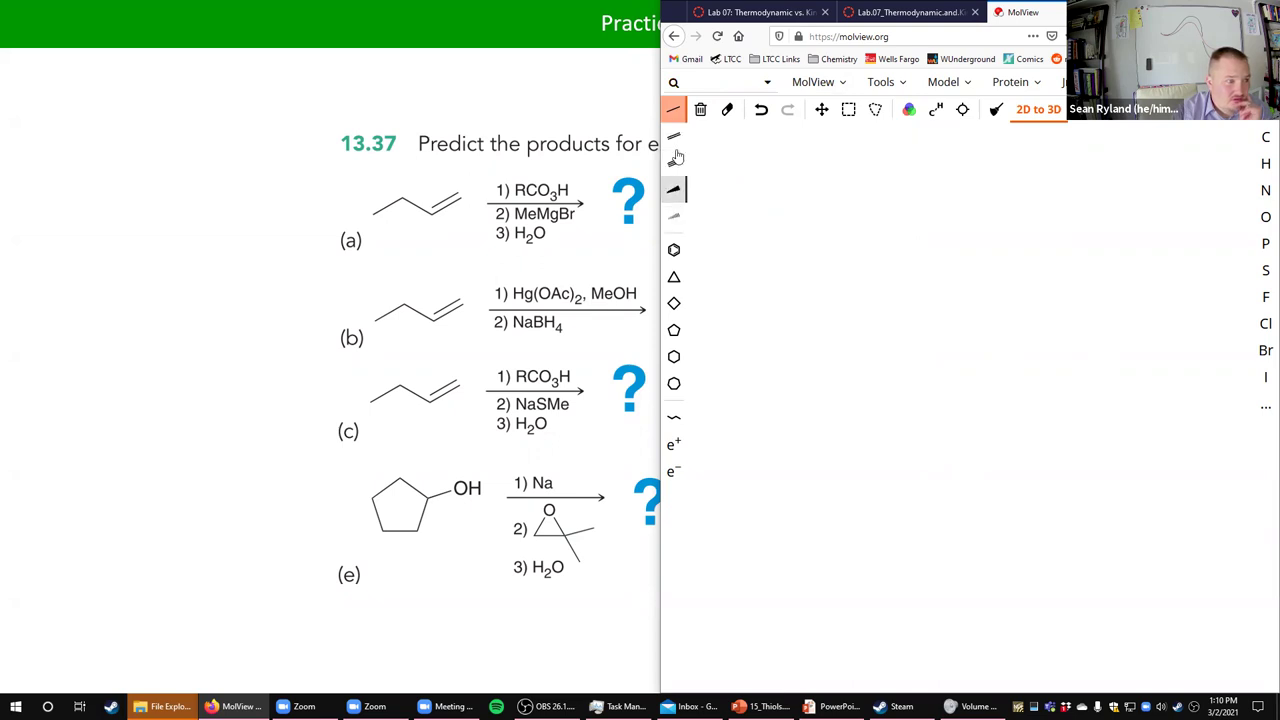
Draw 2-methoxybutane with a solid wedge bond from the chain carbon to the methoxy oxygen
{"action": "left_click", "coordinate": [674, 417]}
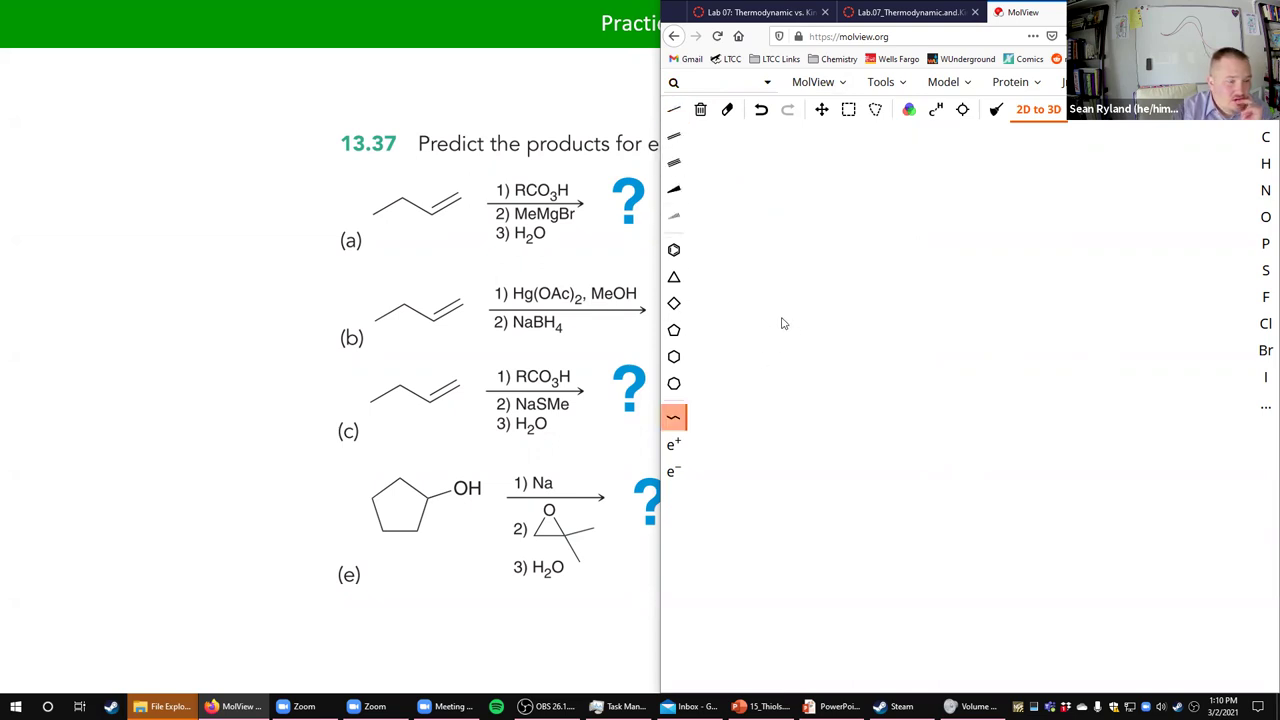
{"action": "left_click_drag", "start_coordinate": [791, 262], "coordinate": [905, 250]}
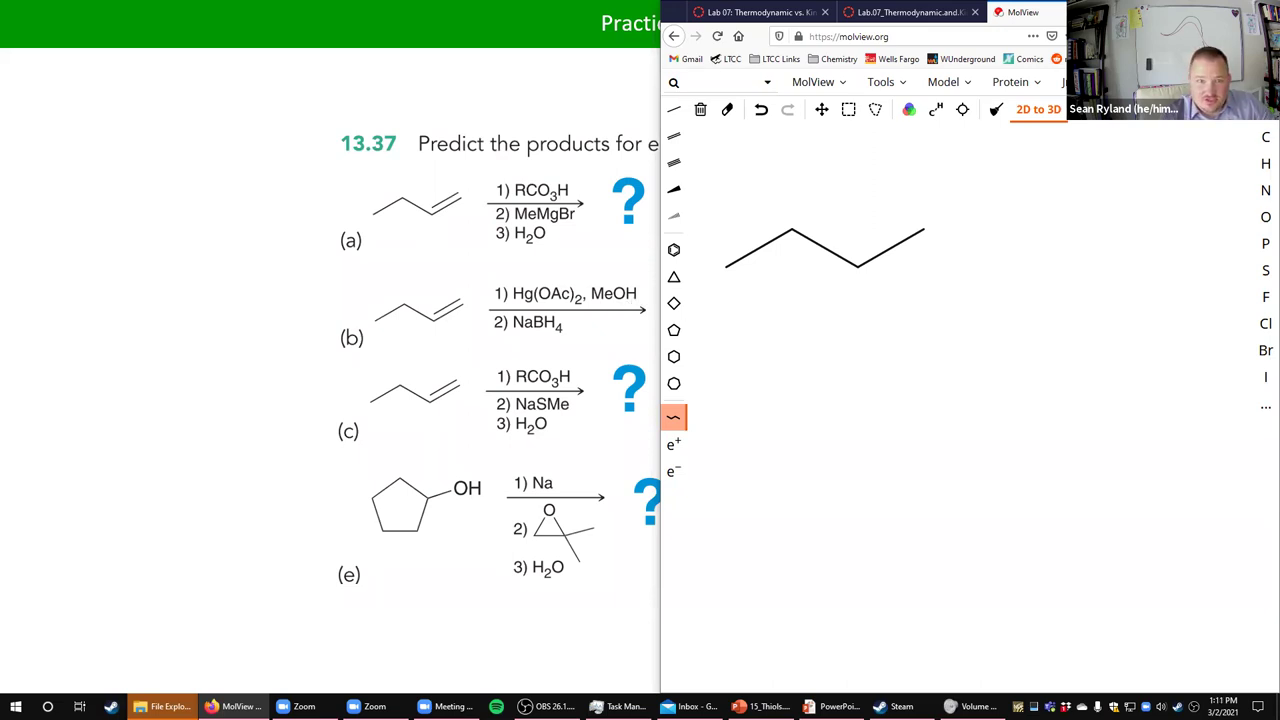
{"action": "left_click", "coordinate": [1265, 217]}
{"action": "left_click", "coordinate": [857, 267]}
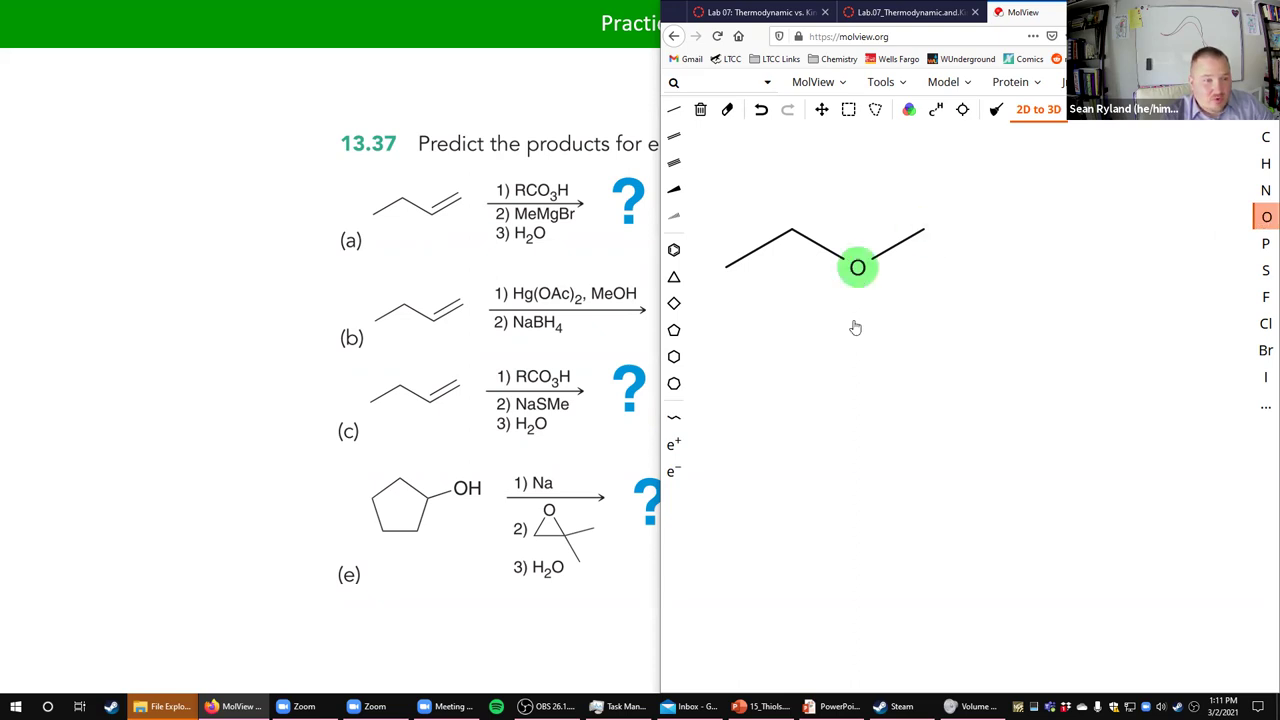
{"action": "left_click_drag", "start_coordinate": [855, 328], "coordinate": [857, 343]}
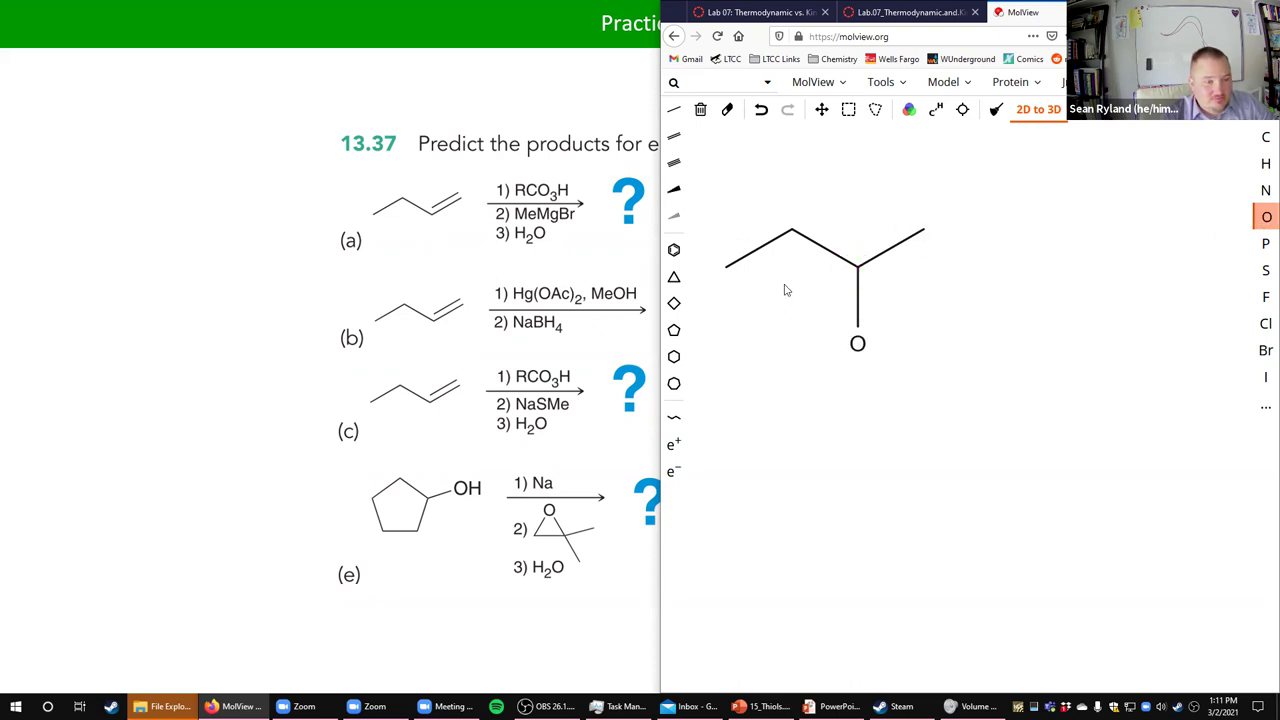
{"action": "left_click", "coordinate": [678, 114]}
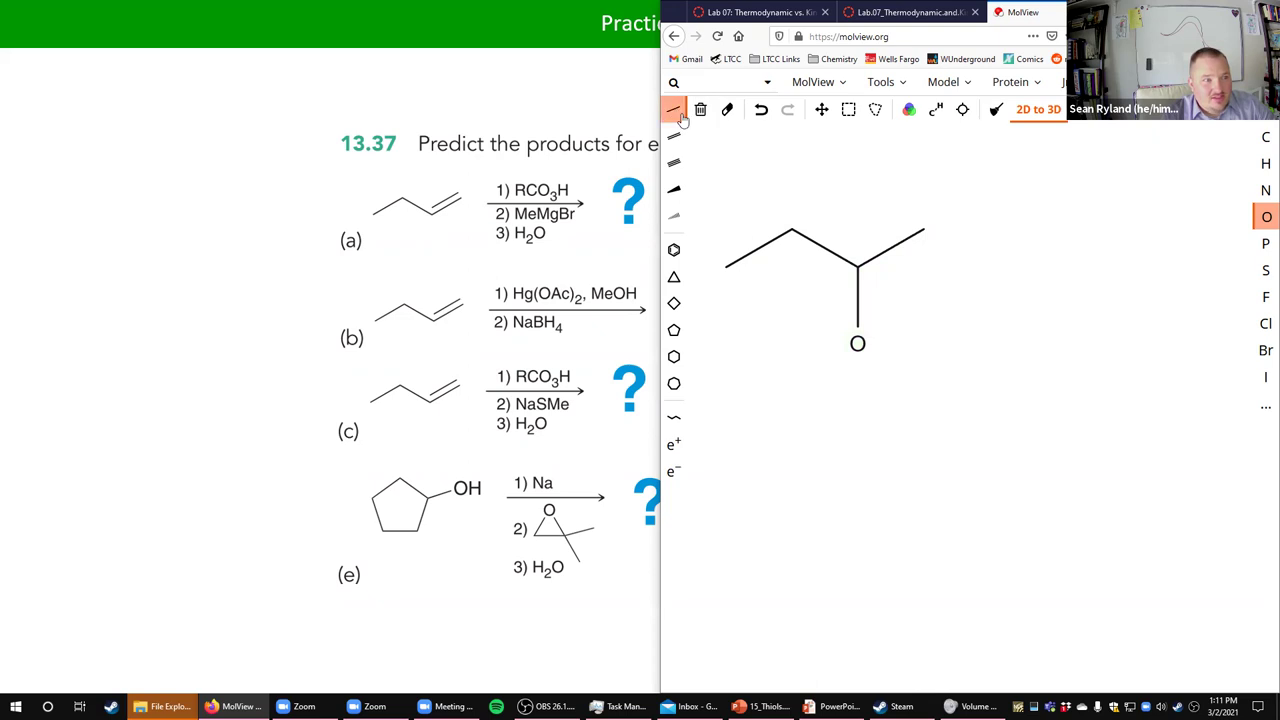
{"action": "left_click_drag", "start_coordinate": [857, 343], "coordinate": [921, 378]}
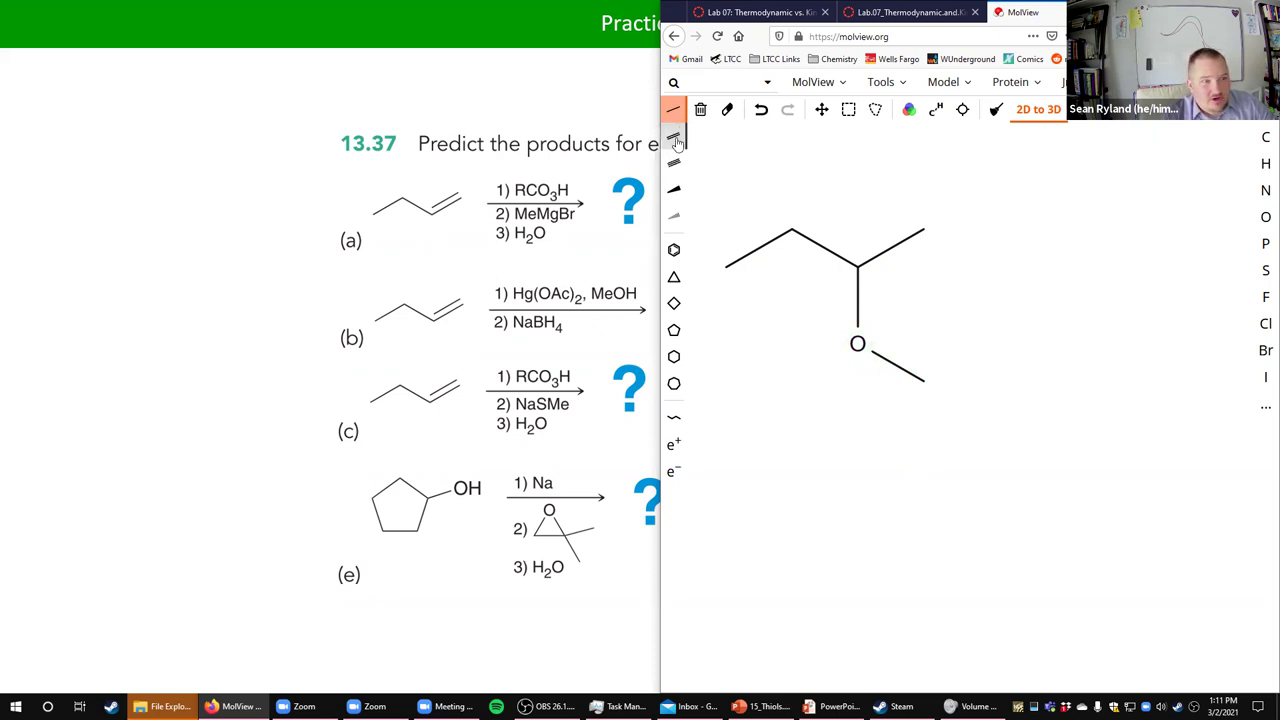
{"action": "left_click", "coordinate": [676, 190]}
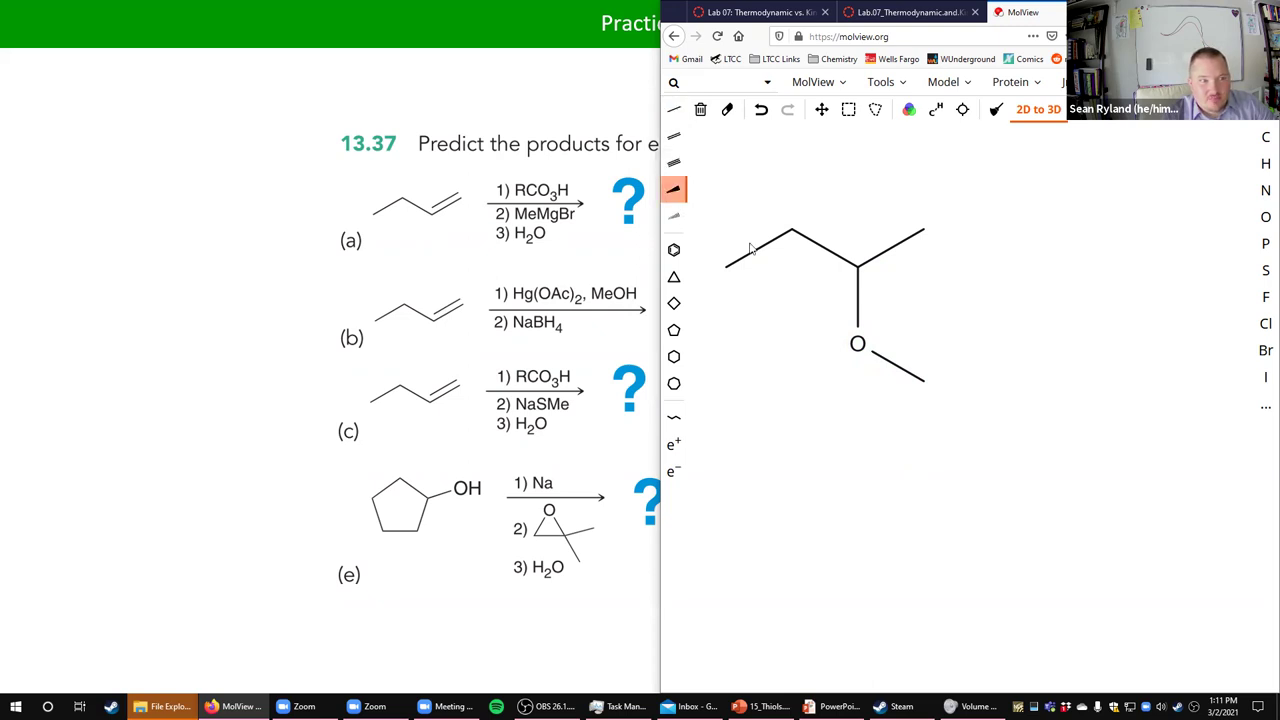
{"action": "left_click", "coordinate": [857, 296]}
{"action": "left_click", "coordinate": [847, 112]}
{"action": "left_click_drag", "start_coordinate": [993, 178], "coordinate": [718, 459]}
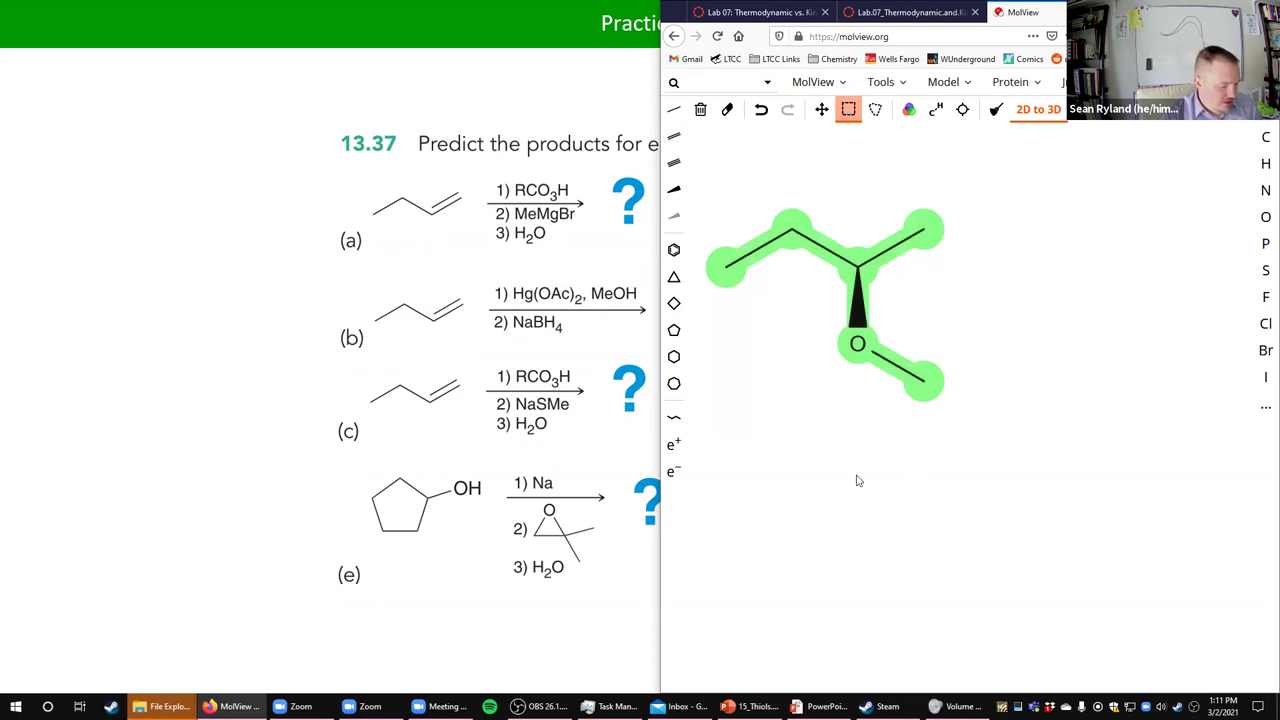
{"action": "left_click", "coordinate": [955, 523]}
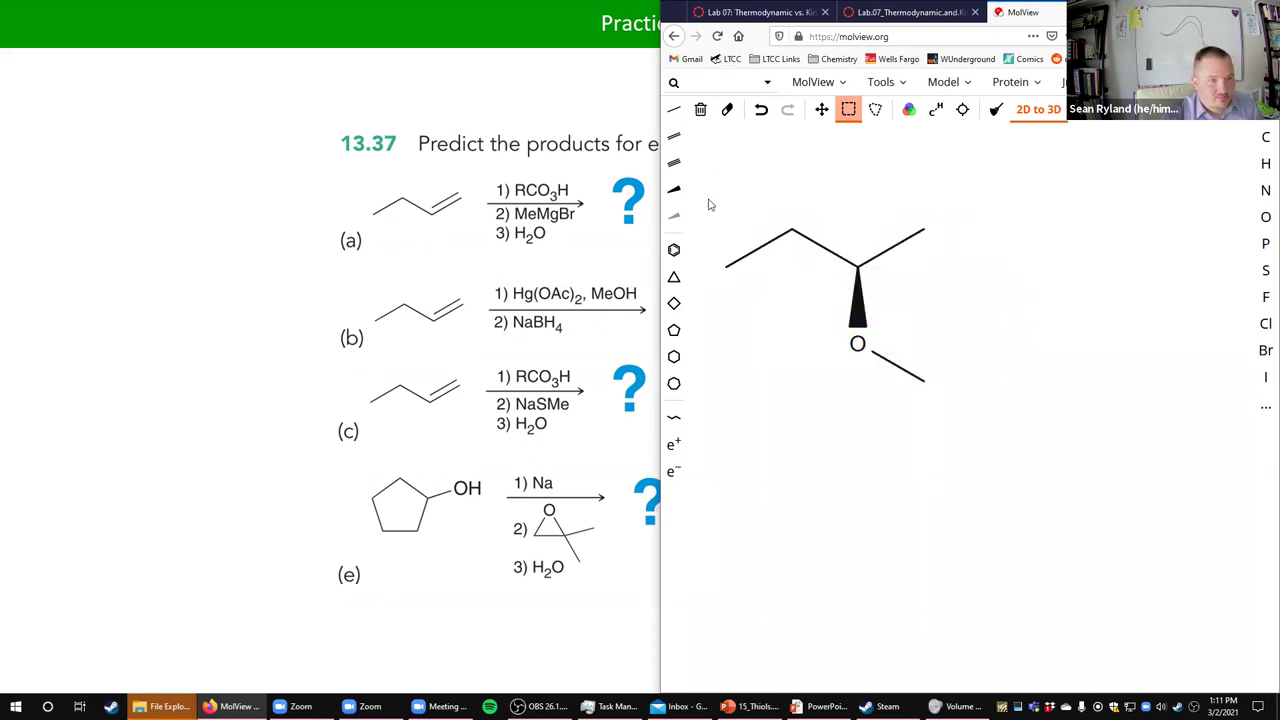
Draw the hashed-wedge enantiomer to the right, then clear both molecules from the canvas
{"action": "left_click", "coordinate": [686, 419]}
{"action": "left_click_drag", "start_coordinate": [1031, 268], "coordinate": [1240, 262]}
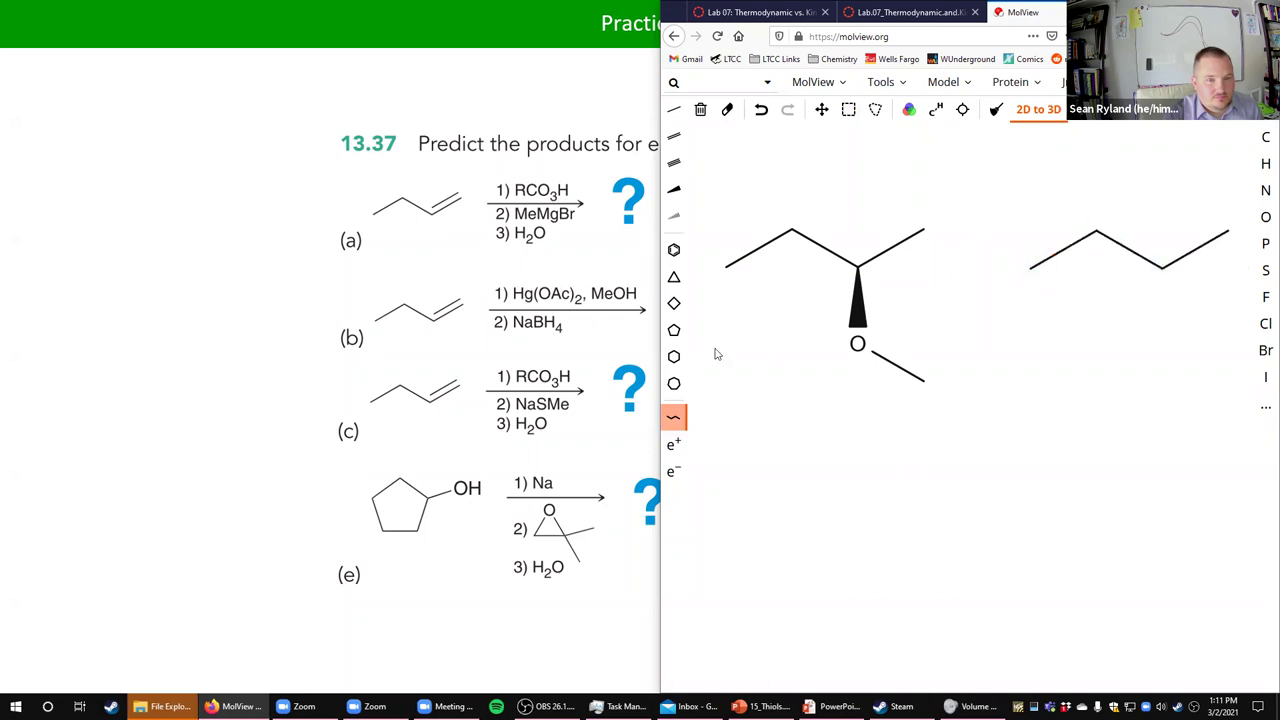
{"action": "left_click", "coordinate": [676, 216]}
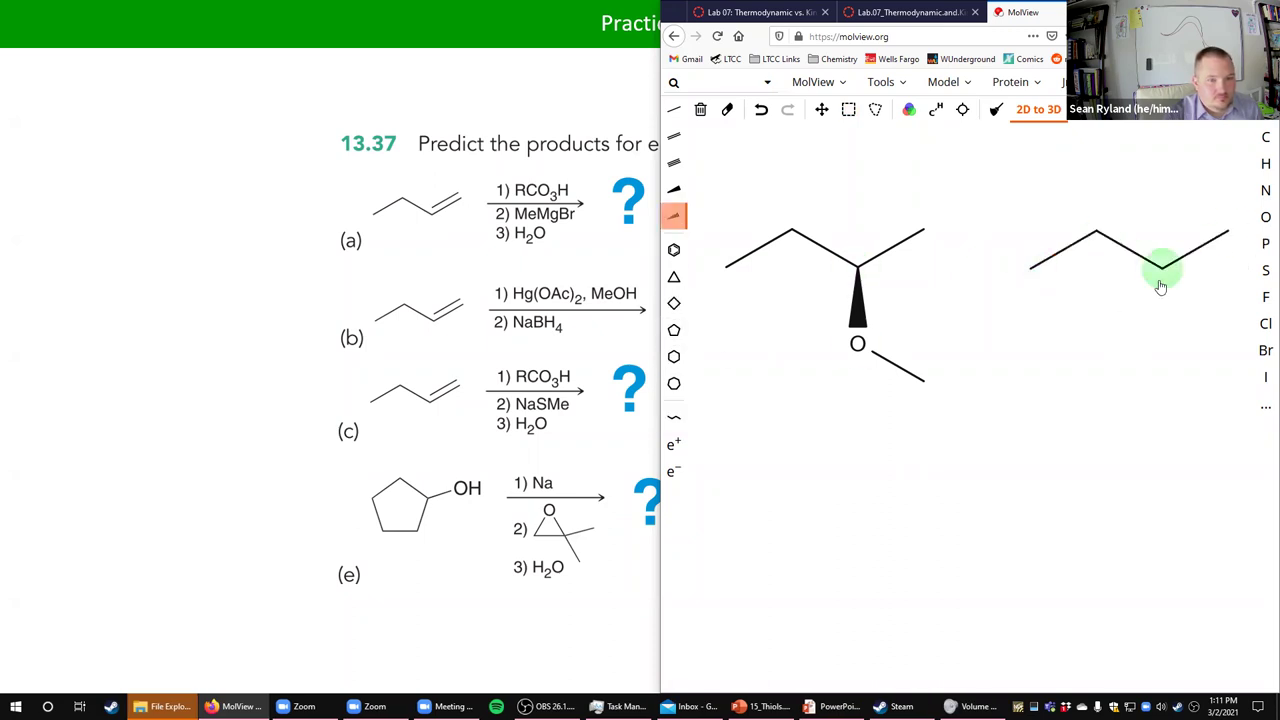
{"action": "left_click_drag", "start_coordinate": [1160, 272], "coordinate": [1146, 329]}
{"action": "left_click", "coordinate": [1266, 217]}
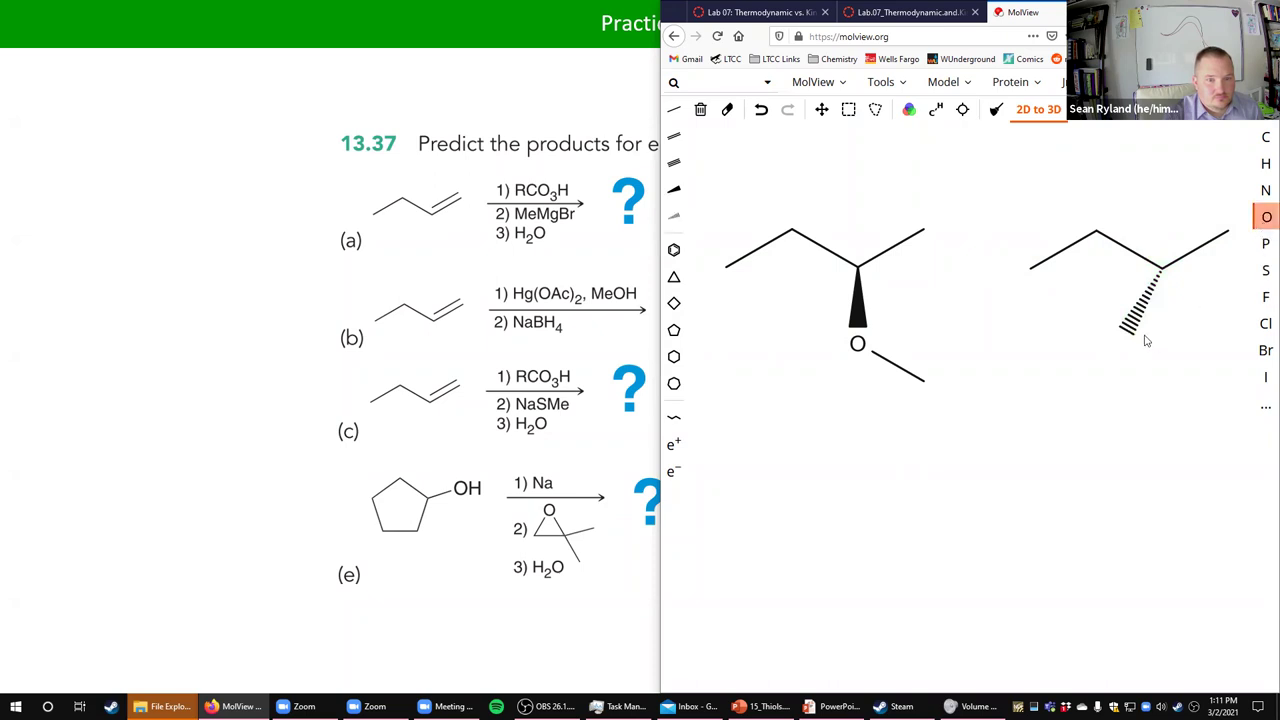
{"action": "left_click", "coordinate": [1124, 334]}
{"action": "left_click", "coordinate": [674, 109]}
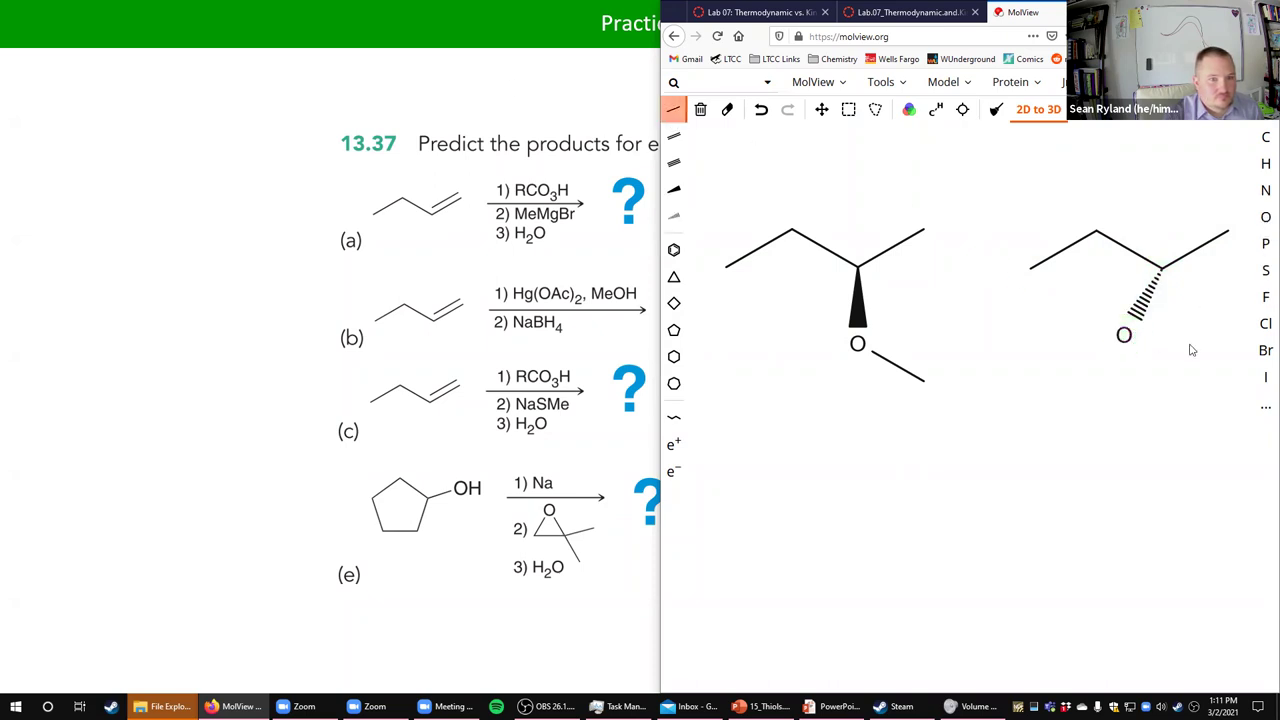
{"action": "left_click_drag", "start_coordinate": [1124, 336], "coordinate": [1177, 397]}
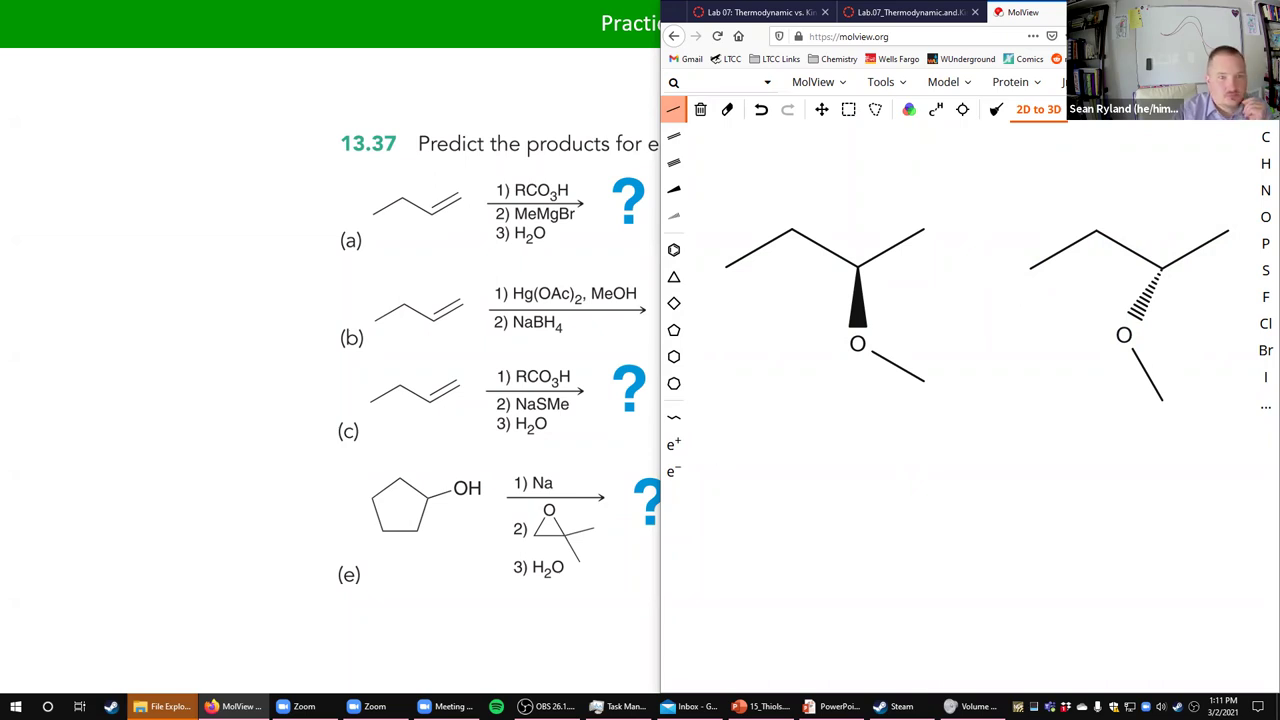
{"action": "left_click", "coordinate": [700, 112]}
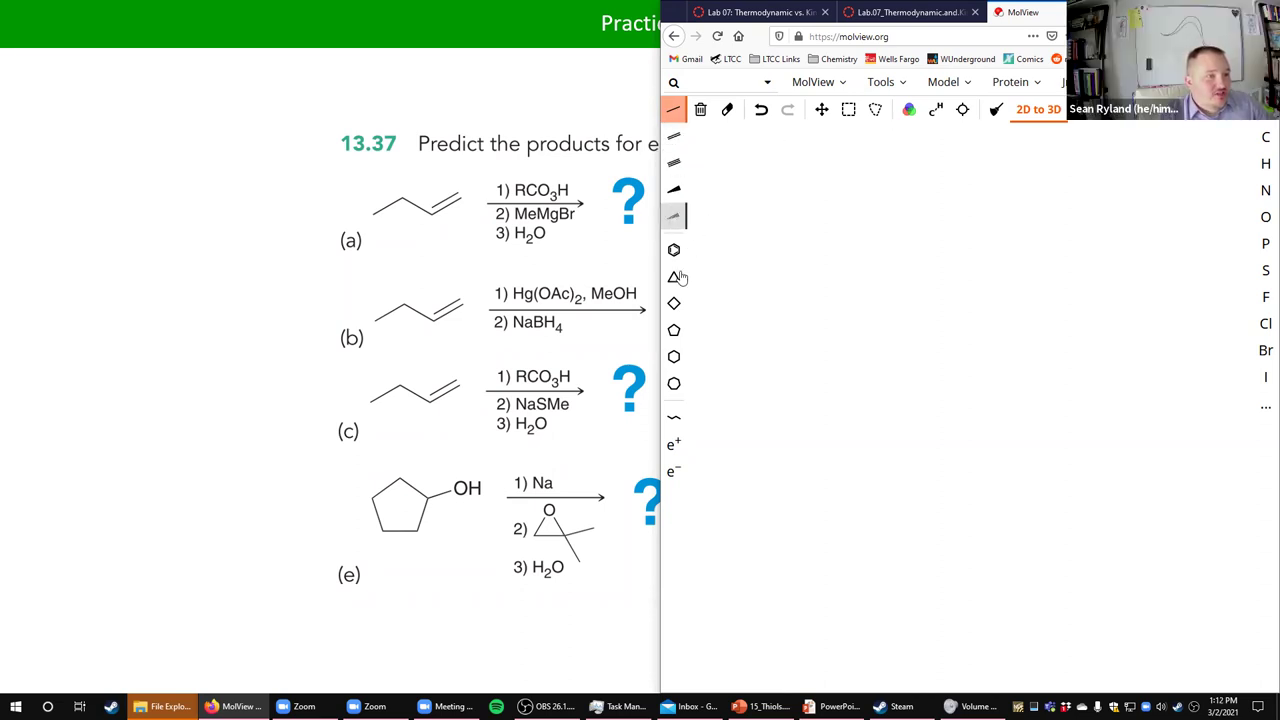
Draw a zigzag carbon chain with an O–H group on a middle carbon
{"action": "left_click", "coordinate": [673, 420]}
{"action": "mouse_move", "coordinate": [770, 240]}
{"action": "left_mouse_down"}
{"action": "mouse_move", "coordinate": [957, 234]}
{"action": "mouse_move", "coordinate": [883, 234]}
{"action": "mouse_move", "coordinate": [910, 238]}
{"action": "left_mouse_up"}
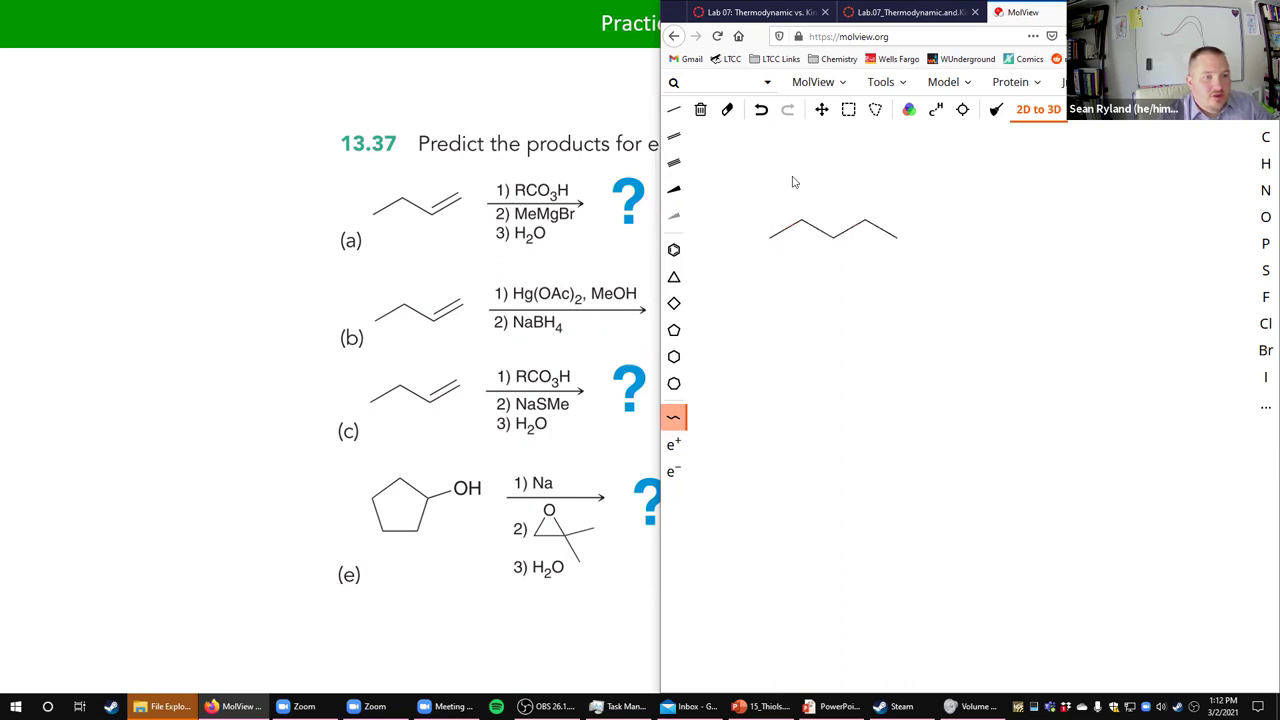
{"action": "left_click", "coordinate": [673, 109]}
{"action": "left_click_drag", "start_coordinate": [833, 237], "coordinate": [839, 305]}
{"action": "left_click", "coordinate": [1266, 216]}
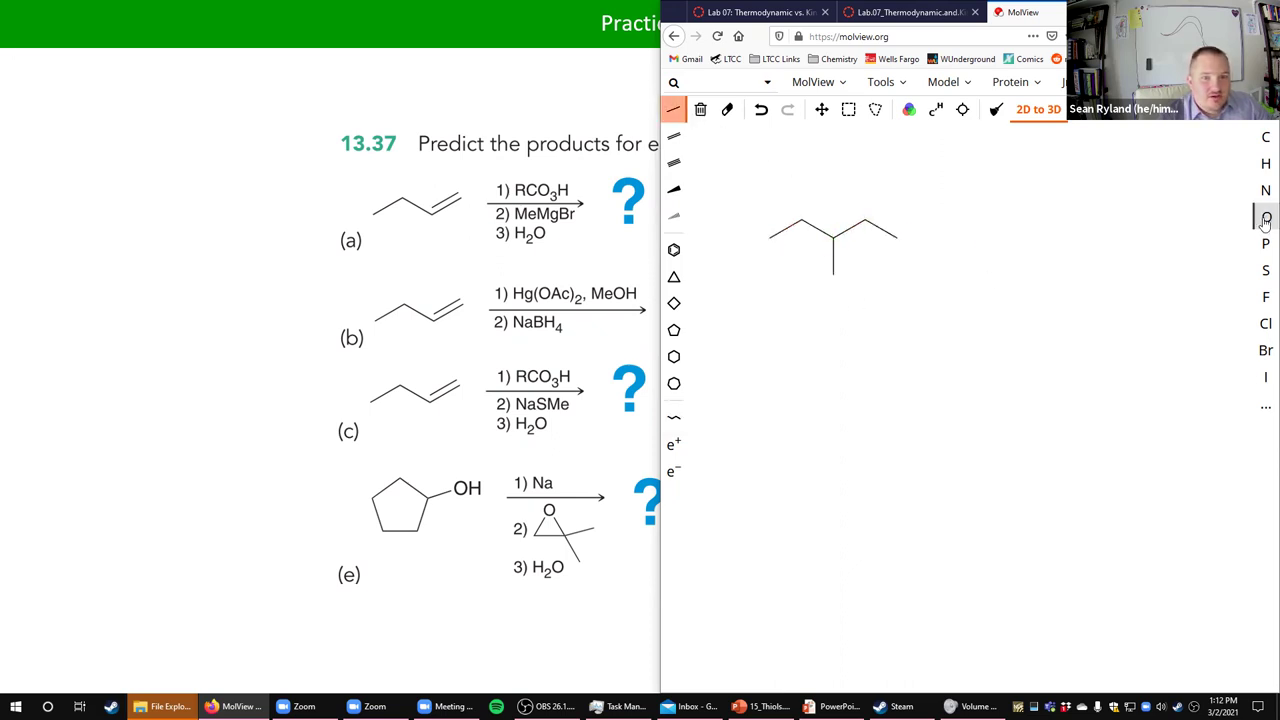
{"action": "left_click", "coordinate": [833, 273]}
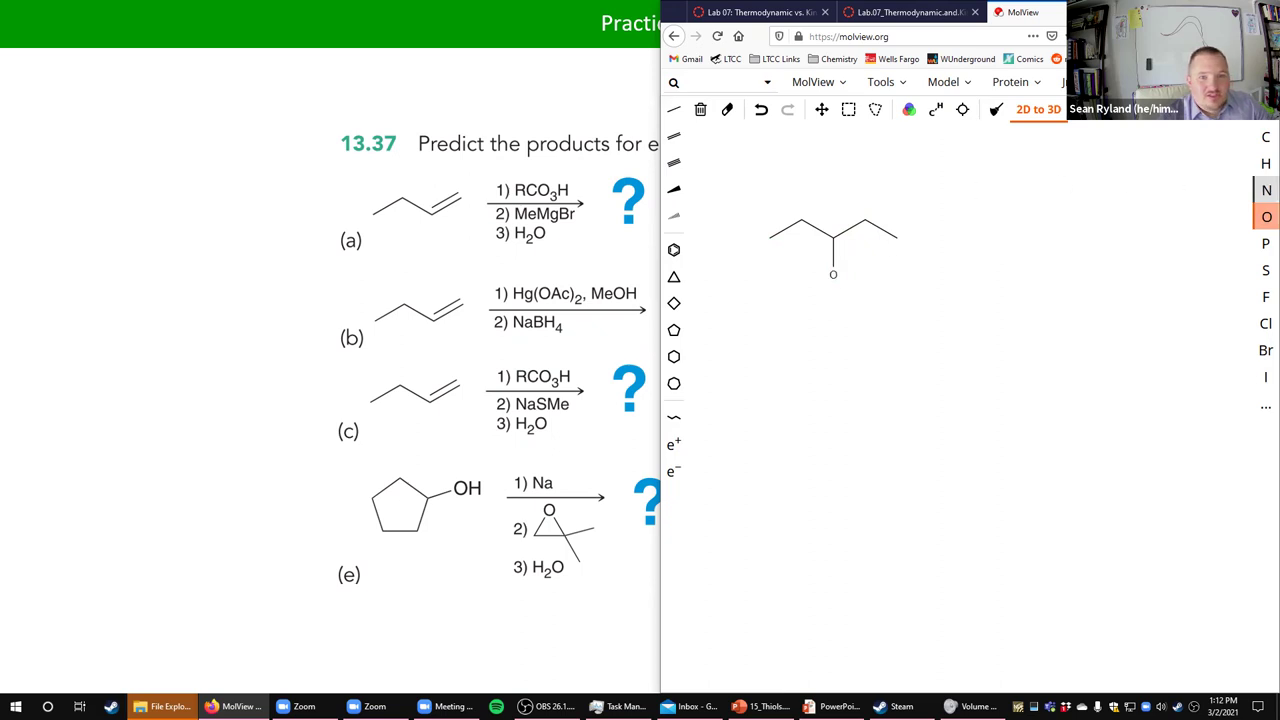
{"action": "left_click", "coordinate": [1266, 163]}
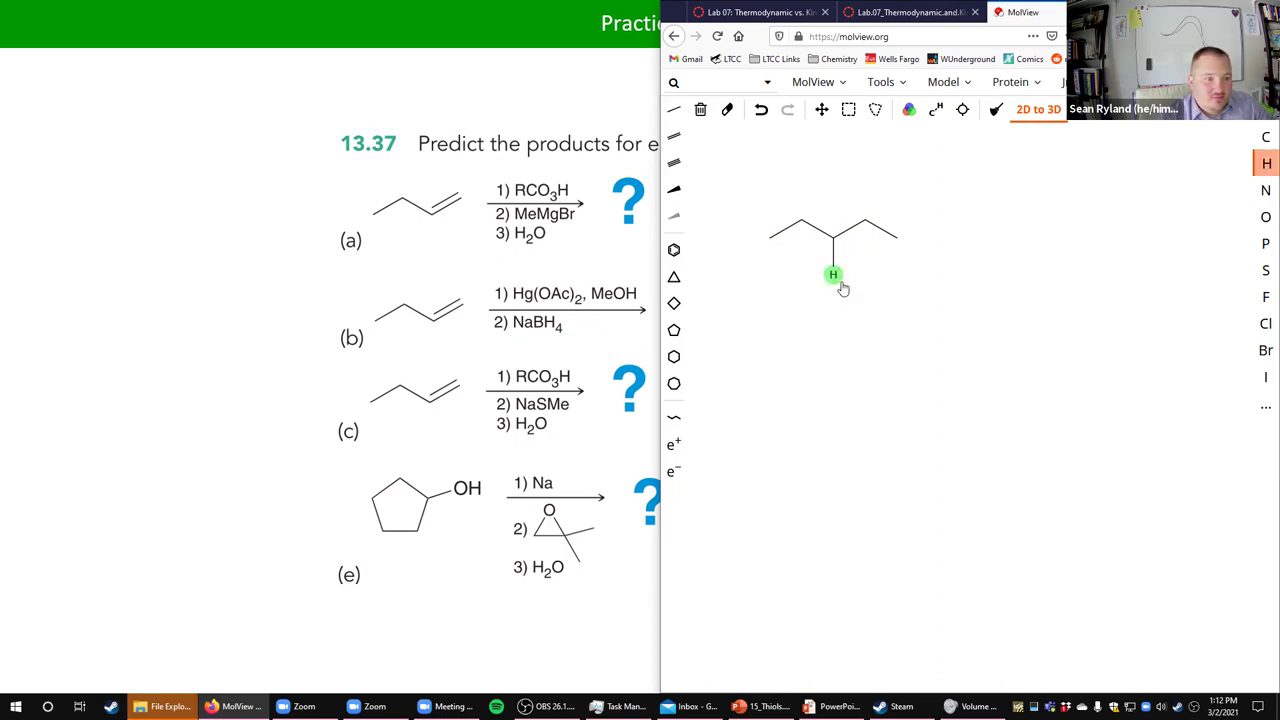
{"action": "left_click_drag", "start_coordinate": [834, 277], "coordinate": [871, 300]}
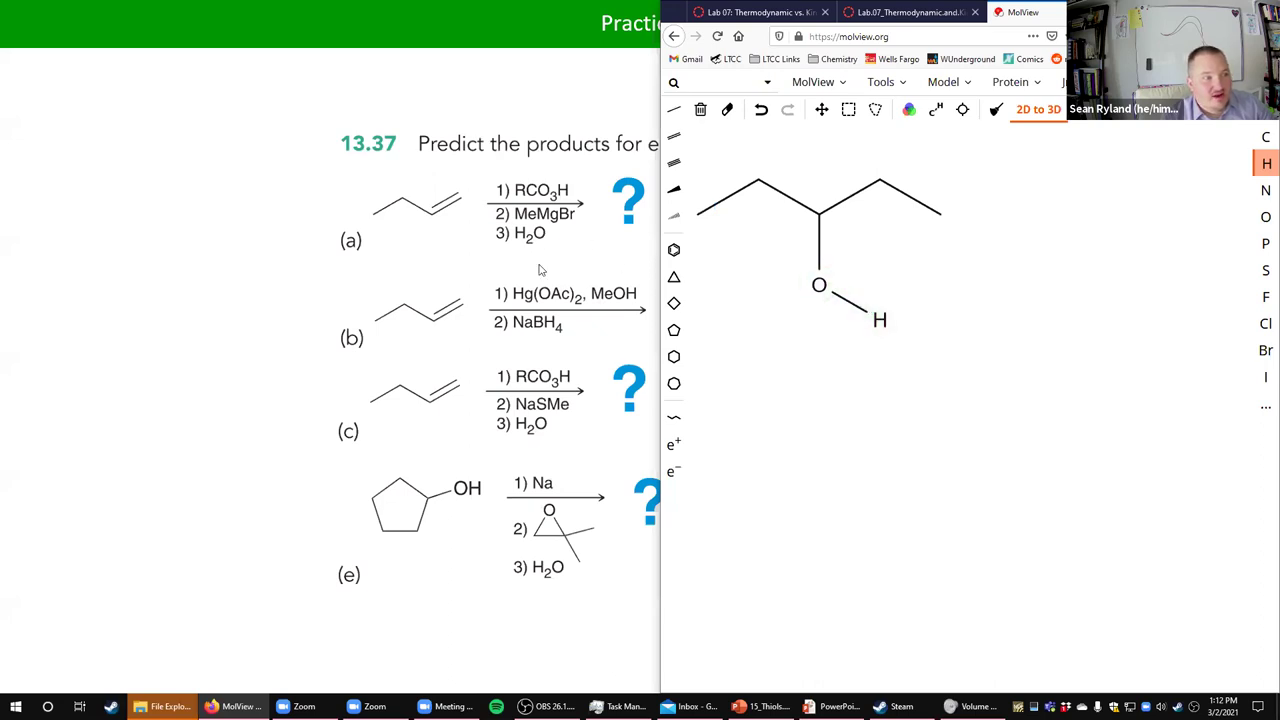
Test negative and positive charges on the oxygen, return it to neutral OH, and erase the rightmost carbon
{"action": "left_click", "coordinate": [727, 109]}
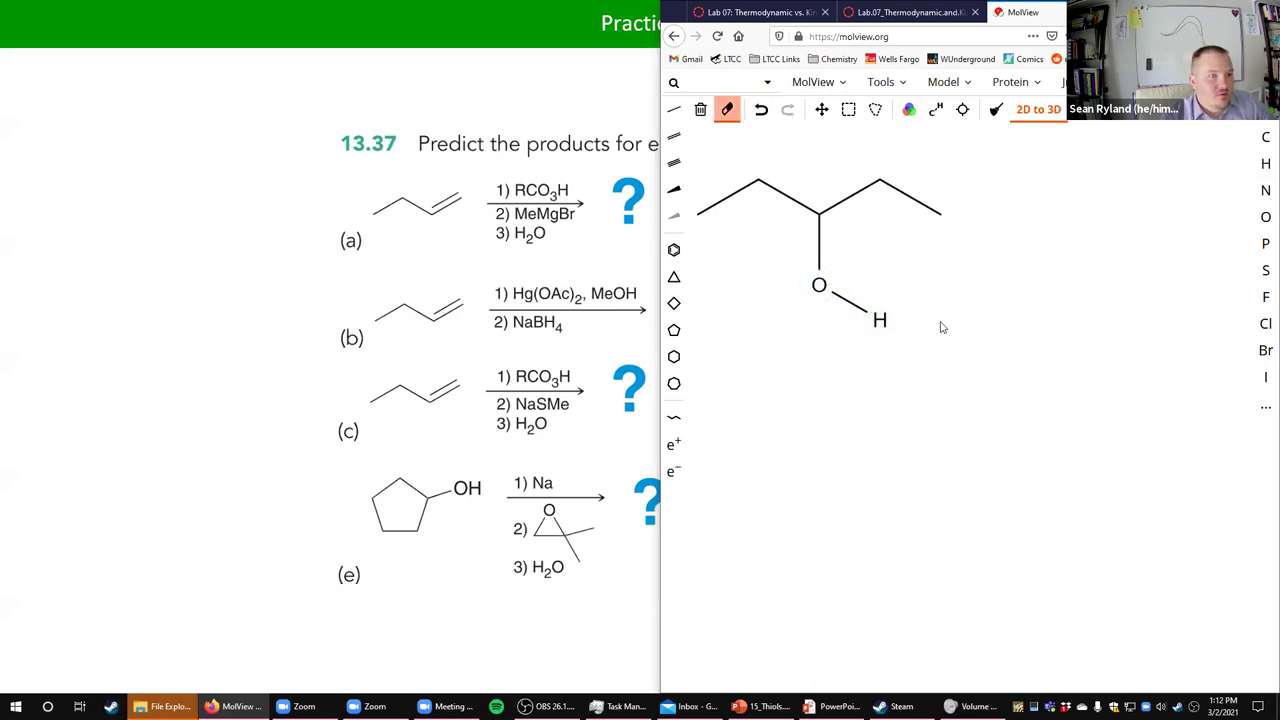
{"action": "left_click", "coordinate": [893, 326]}
{"action": "left_click", "coordinate": [673, 471]}
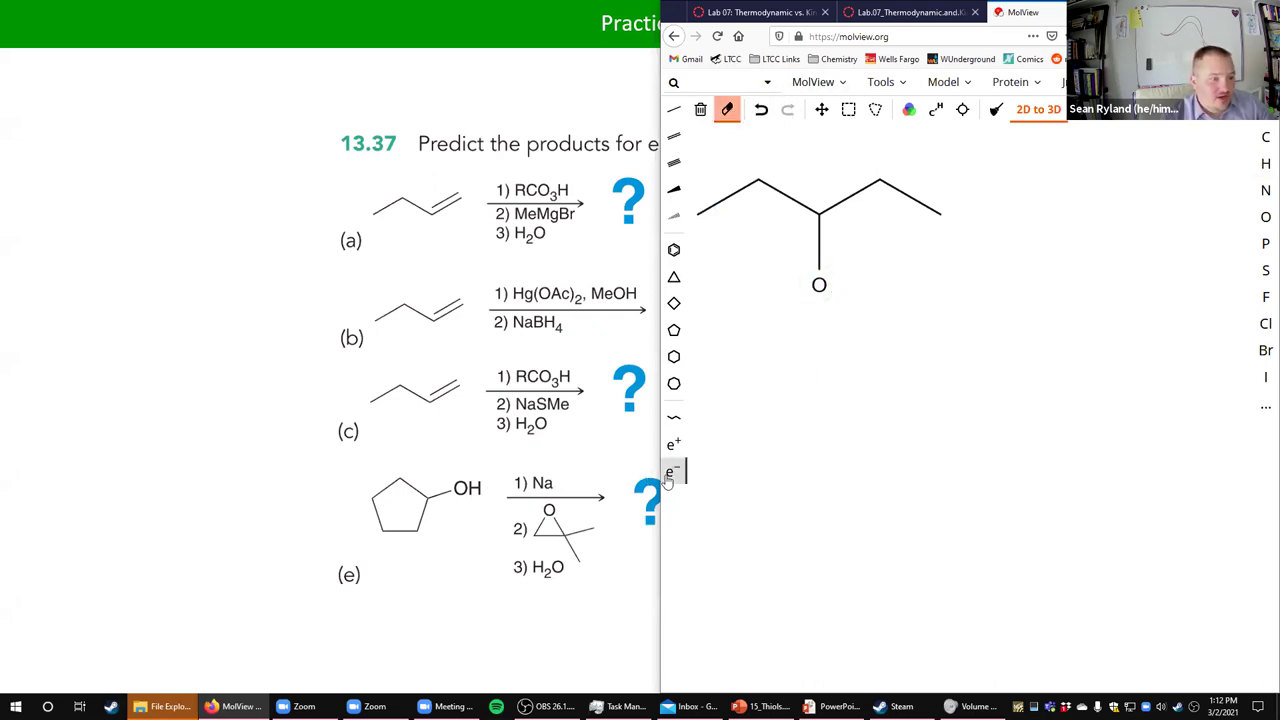
{"action": "left_click", "coordinate": [820, 290]}
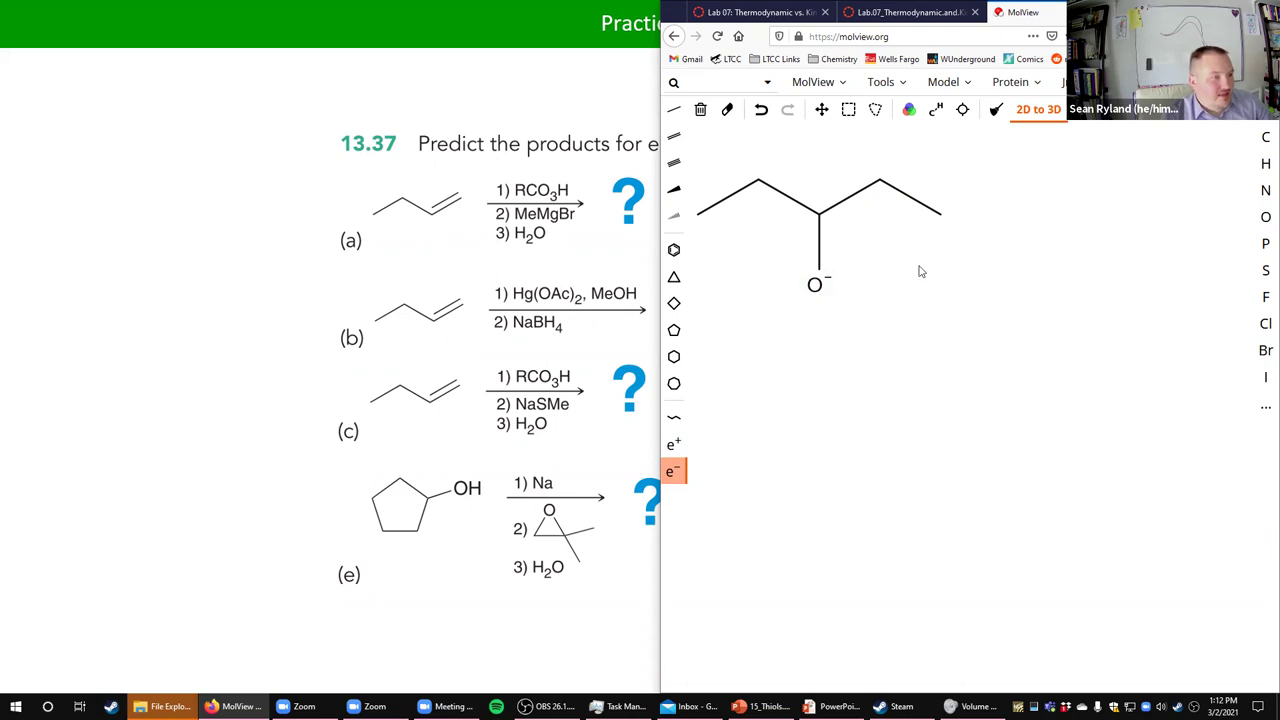
{"action": "left_click", "coordinate": [1266, 163]}
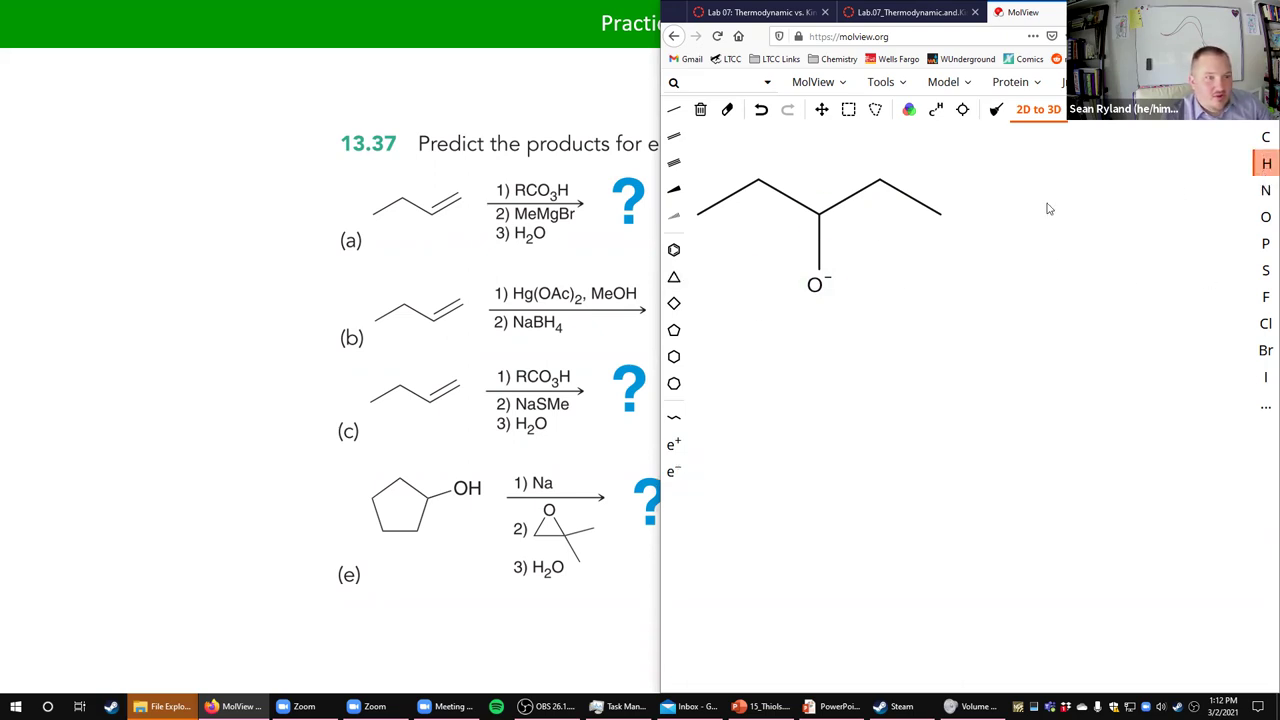
{"action": "left_click_drag", "start_coordinate": [839, 300], "coordinate": [916, 335]}
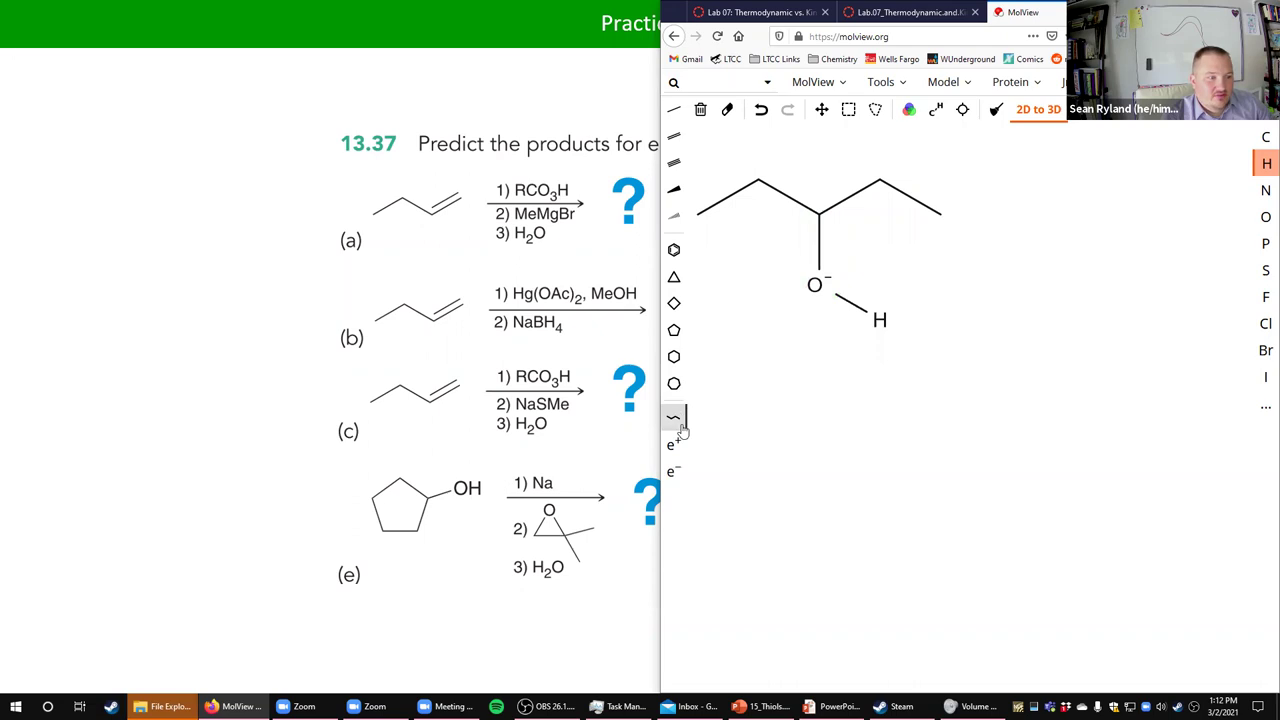
{"action": "left_click", "coordinate": [677, 471]}
{"action": "left_click", "coordinate": [815, 288]}
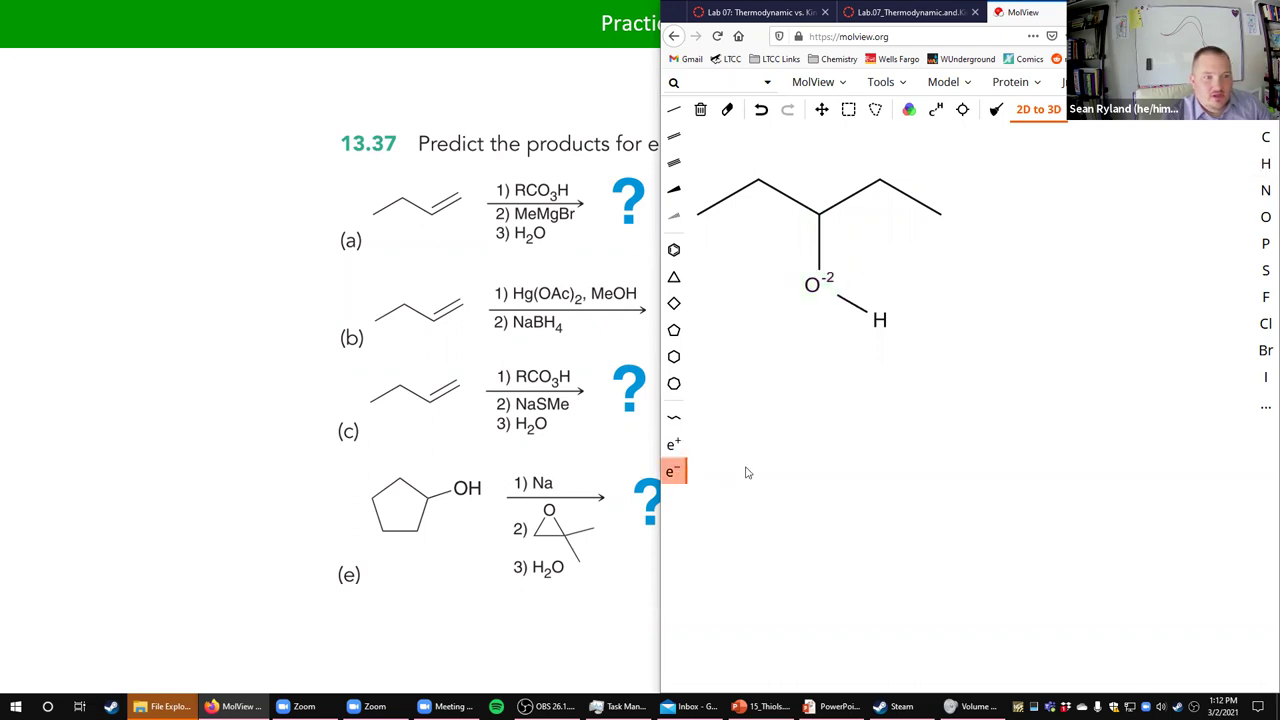
{"action": "left_click", "coordinate": [673, 444]}
{"action": "left_click", "coordinate": [818, 286]}
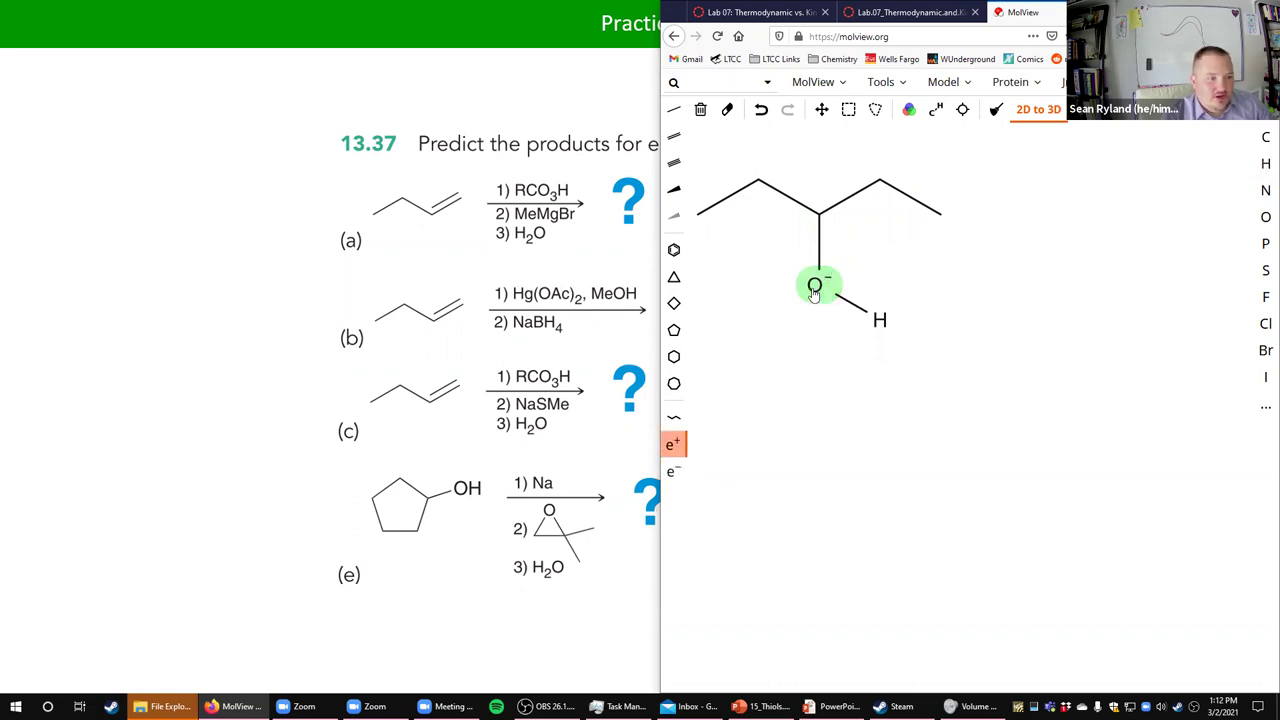
{"action": "left_click", "coordinate": [818, 286]}
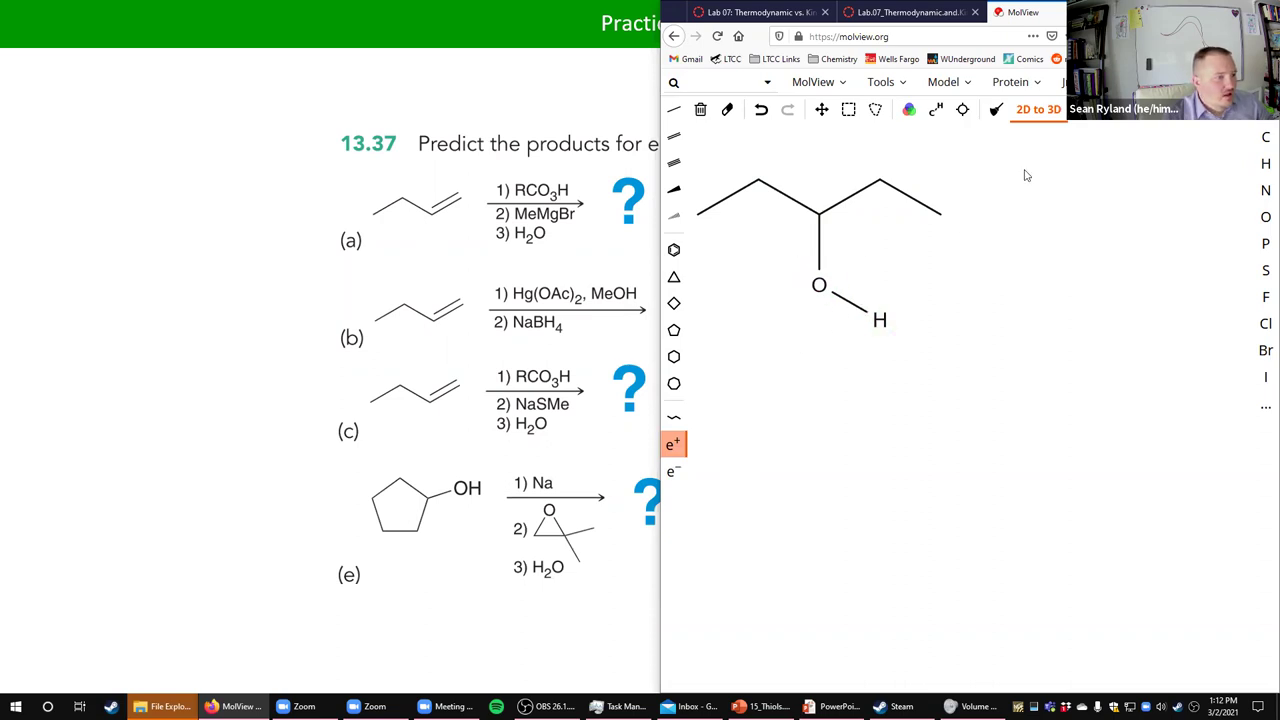
{"action": "left_click", "coordinate": [727, 109]}
{"action": "left_click", "coordinate": [942, 216]}
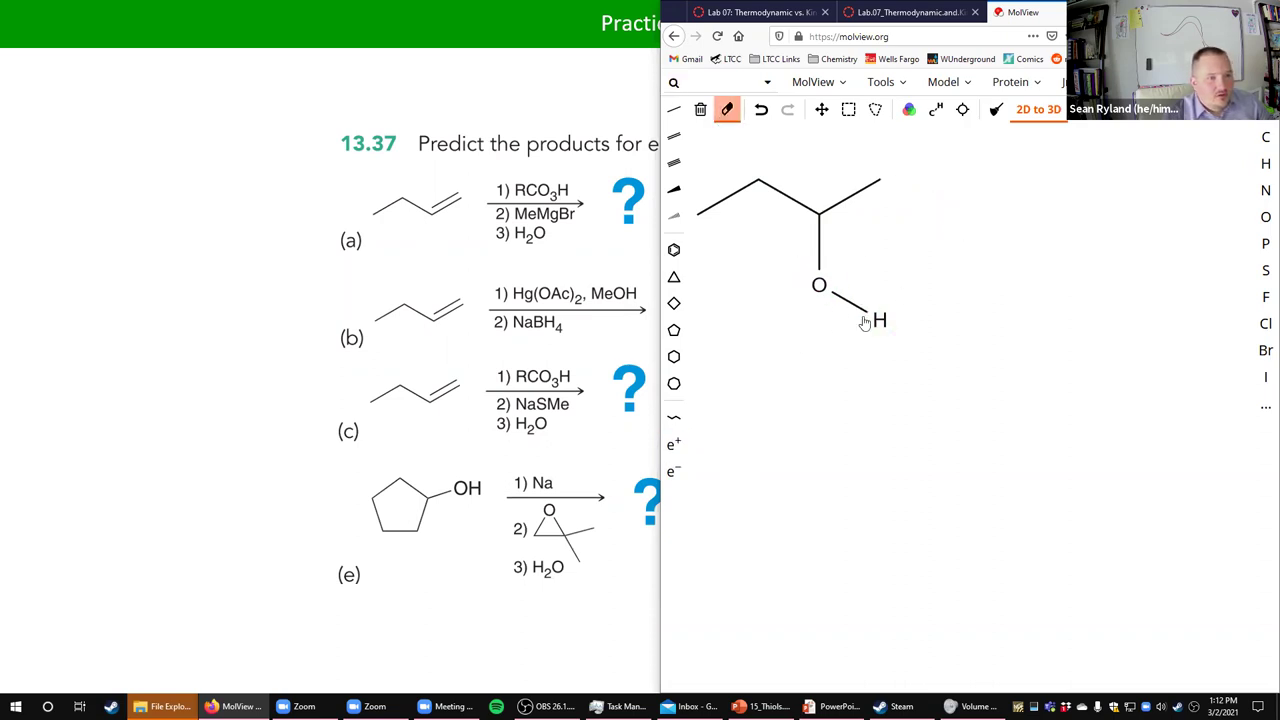
Remove the OH and build a wedge-bonded epoxide ring at the chain's end
{"action": "left_click", "coordinate": [814, 289]}
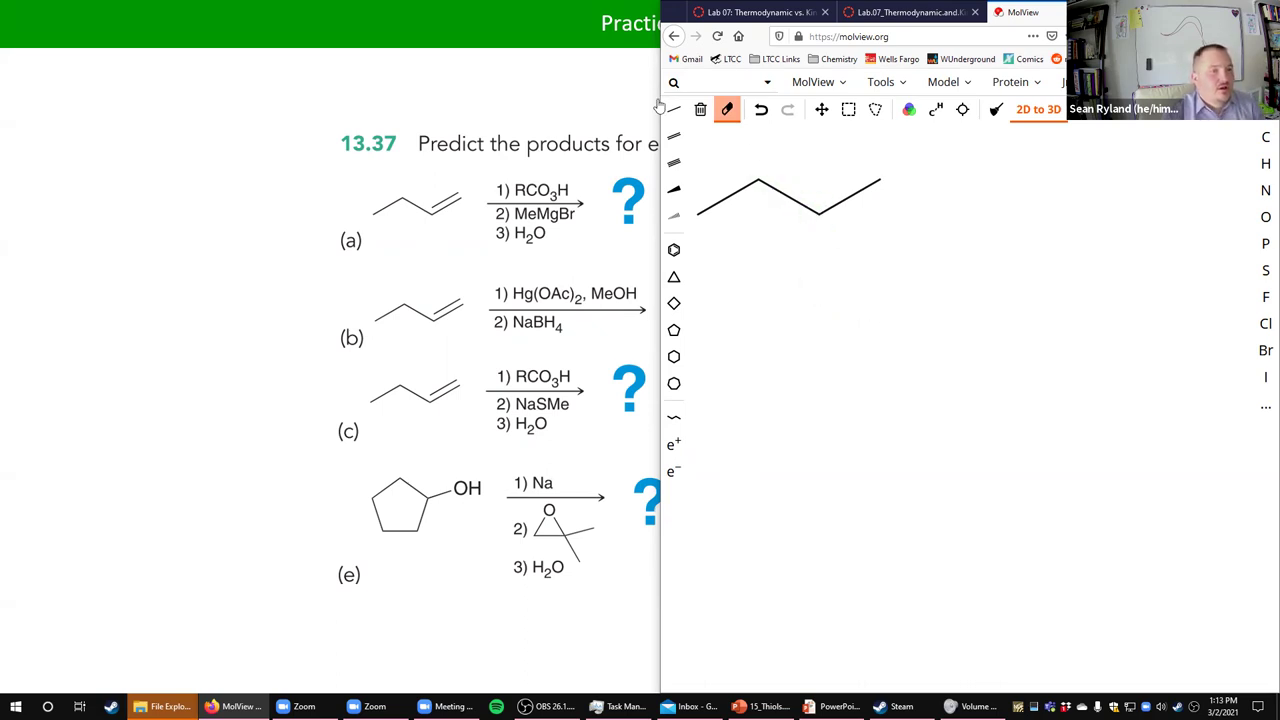
{"action": "left_click", "coordinate": [673, 136]}
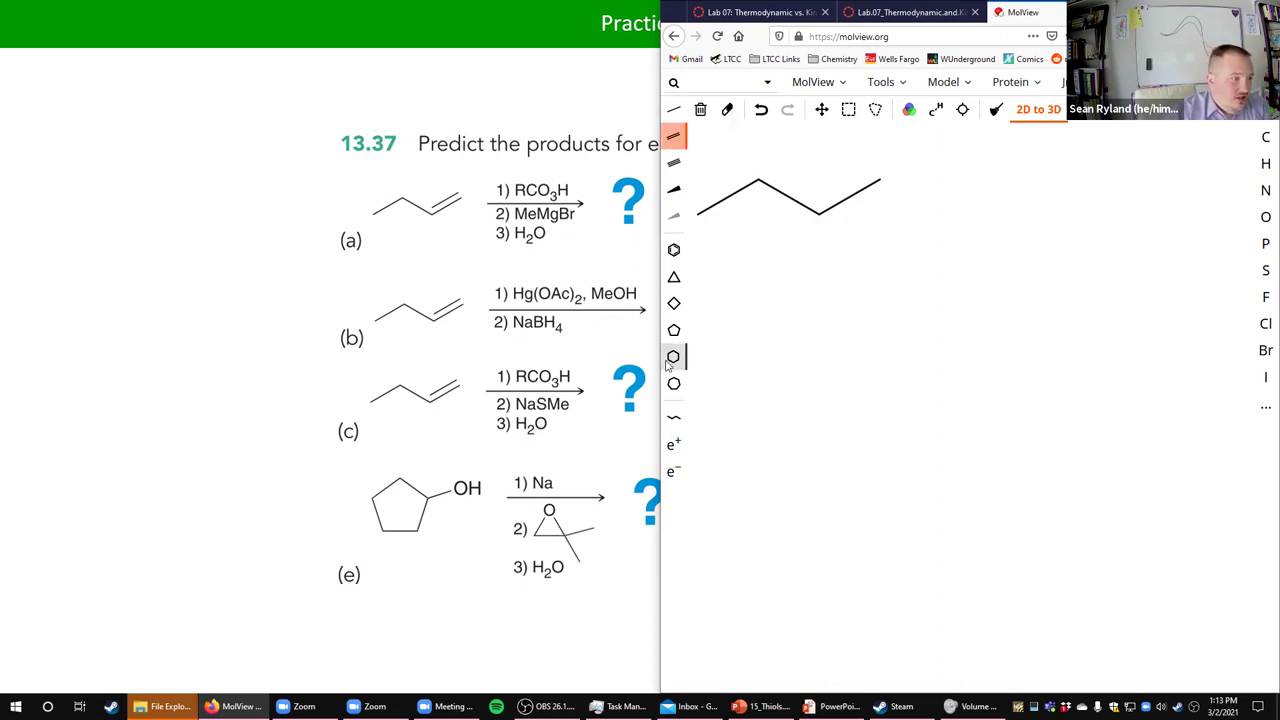
{"action": "left_click", "coordinate": [853, 199]}
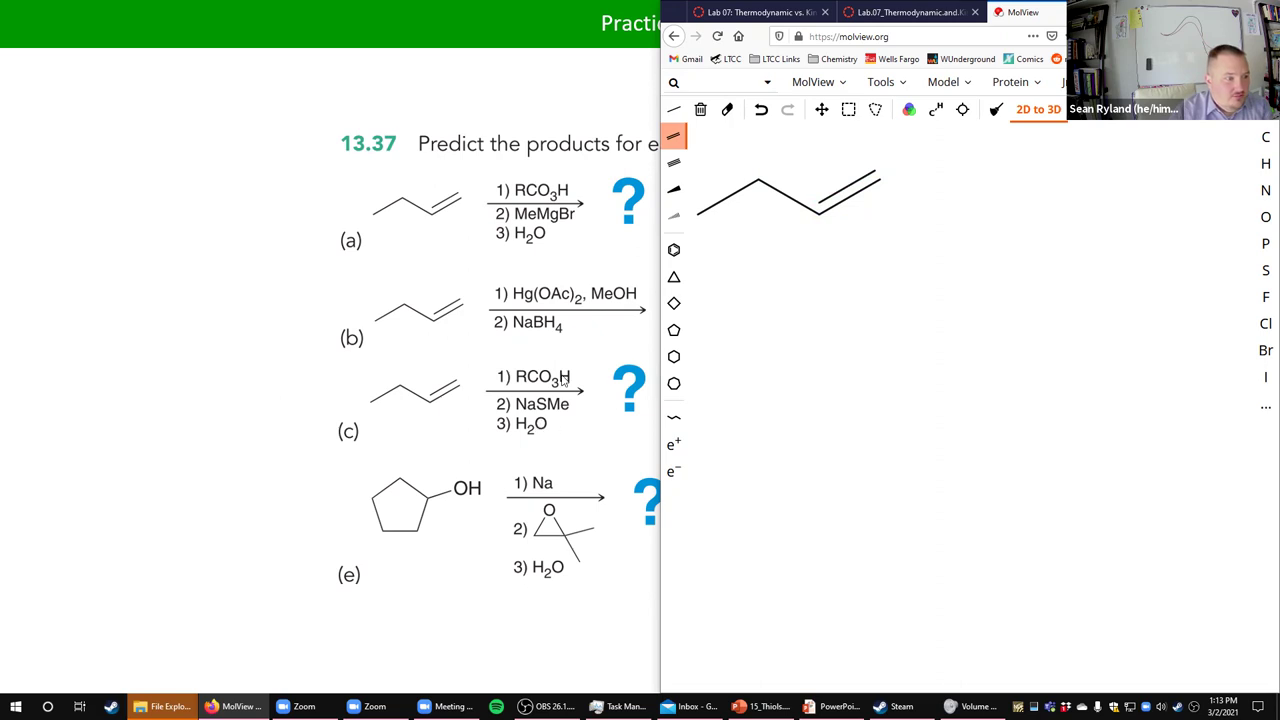
{"action": "left_click", "coordinate": [675, 193]}
{"action": "left_click", "coordinate": [820, 214]}
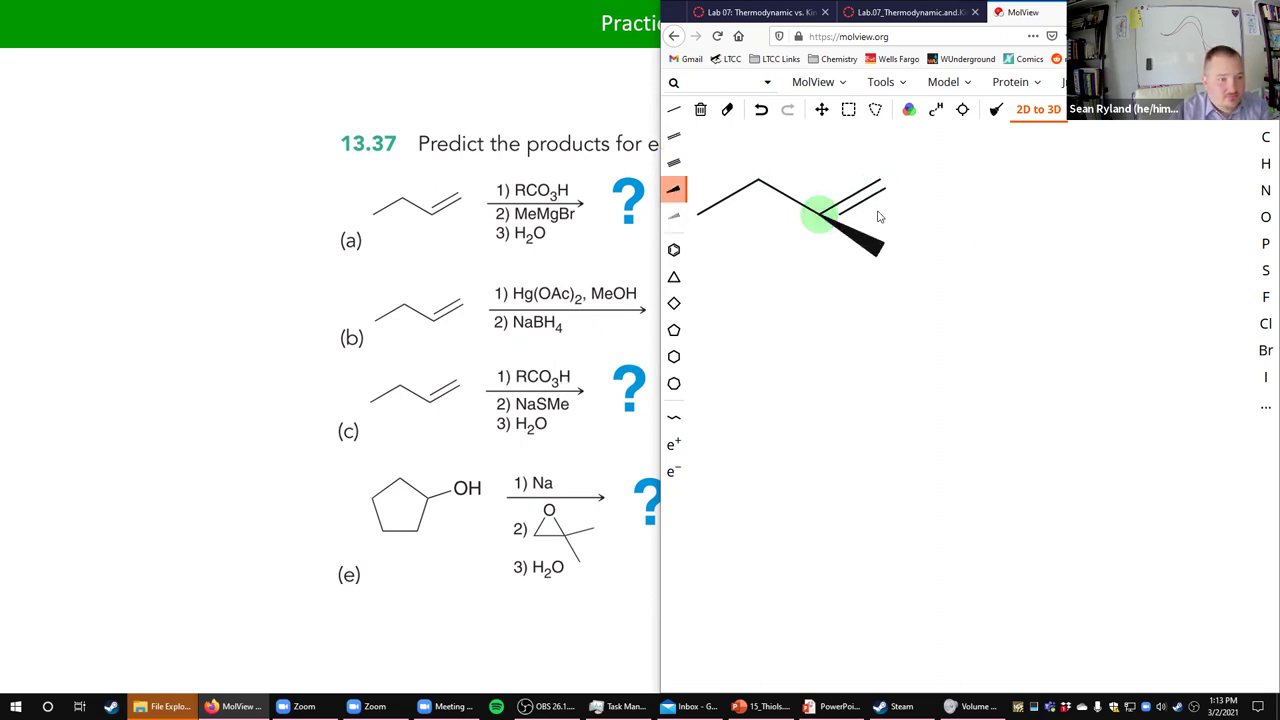
{"action": "left_click", "coordinate": [880, 180]}
{"action": "left_click_drag", "start_coordinate": [873, 240], "coordinate": [876, 246]}
{"action": "left_click", "coordinate": [1265, 217]}
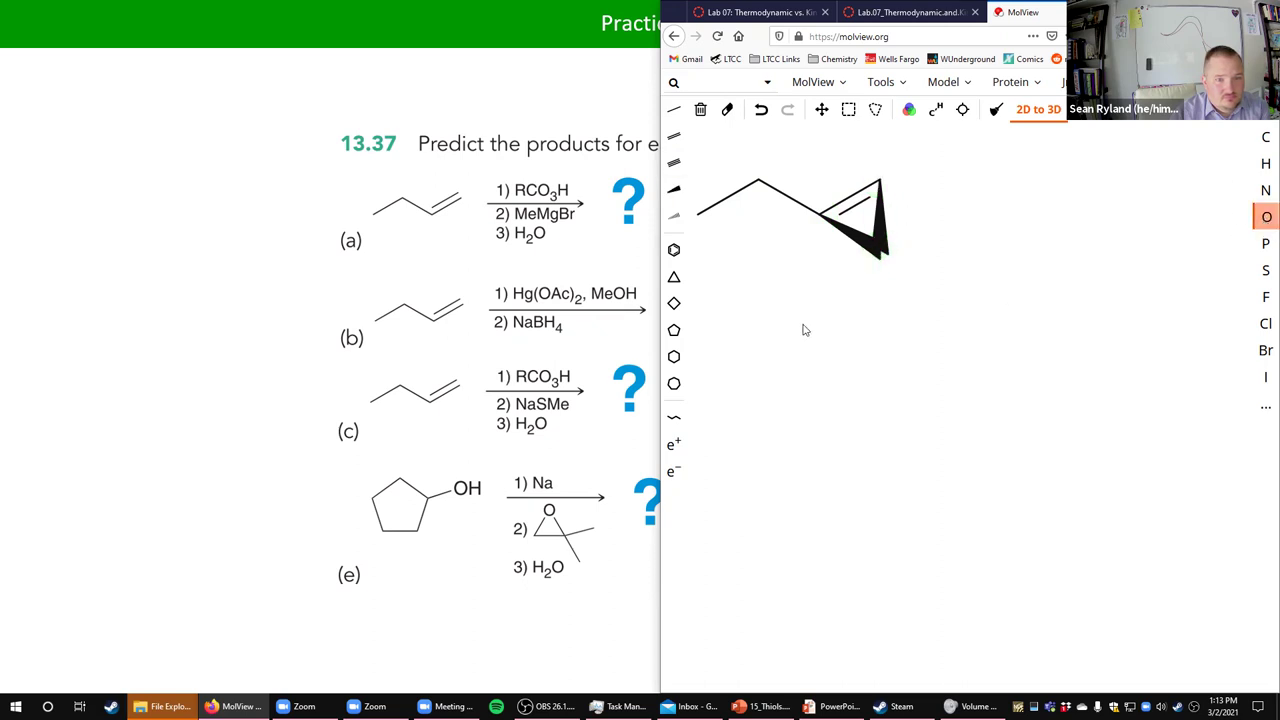
{"action": "left_click", "coordinate": [874, 252]}
{"action": "left_click", "coordinate": [673, 109]}
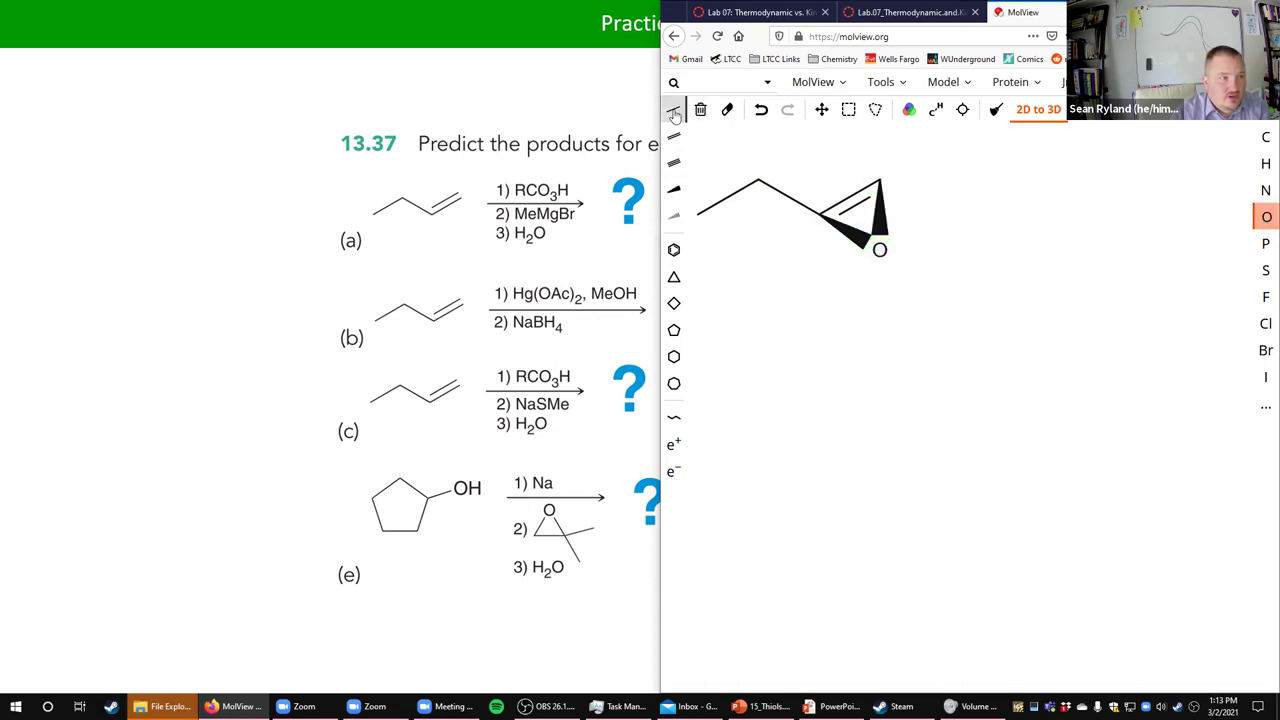
{"action": "left_click", "coordinate": [850, 198]}
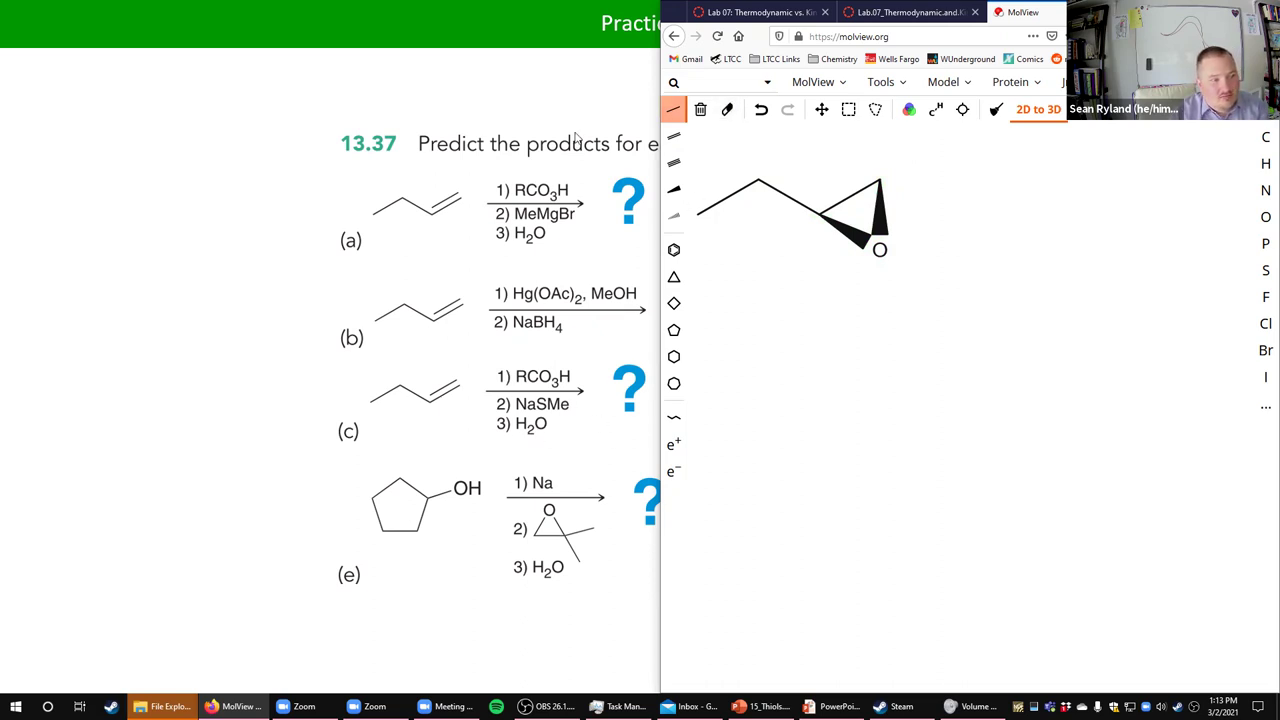
Open the epoxide at the terminal C–O bond, add S–CH3 there, and move the oxygen below its carbon
{"action": "left_click", "coordinate": [727, 110]}
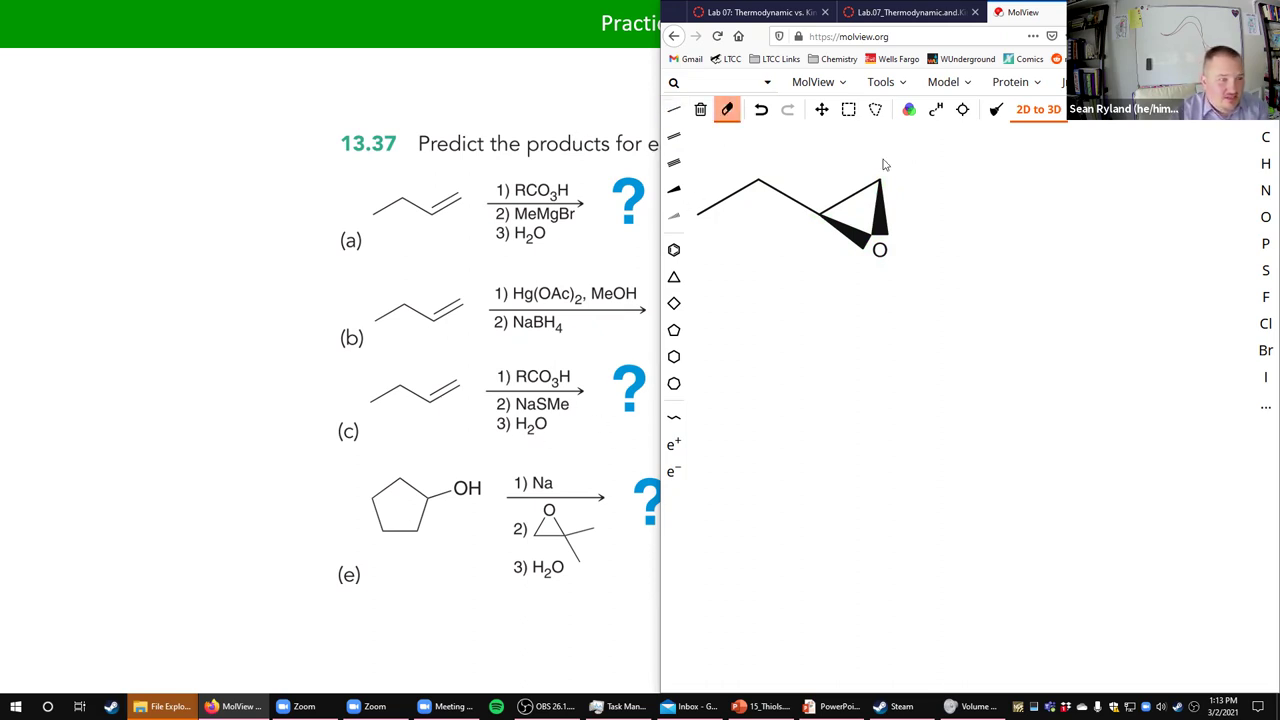
{"action": "left_click", "coordinate": [885, 213]}
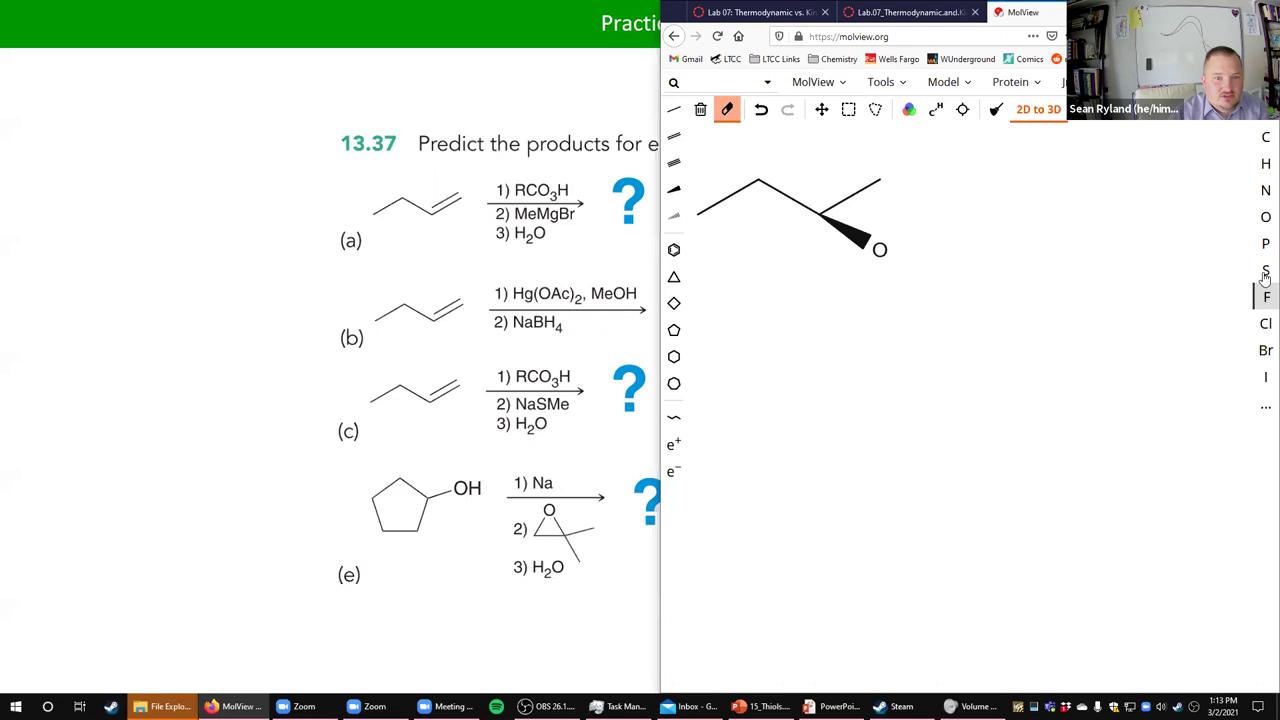
{"action": "left_click", "coordinate": [1266, 270]}
{"action": "left_click_drag", "start_coordinate": [880, 181], "coordinate": [943, 216]}
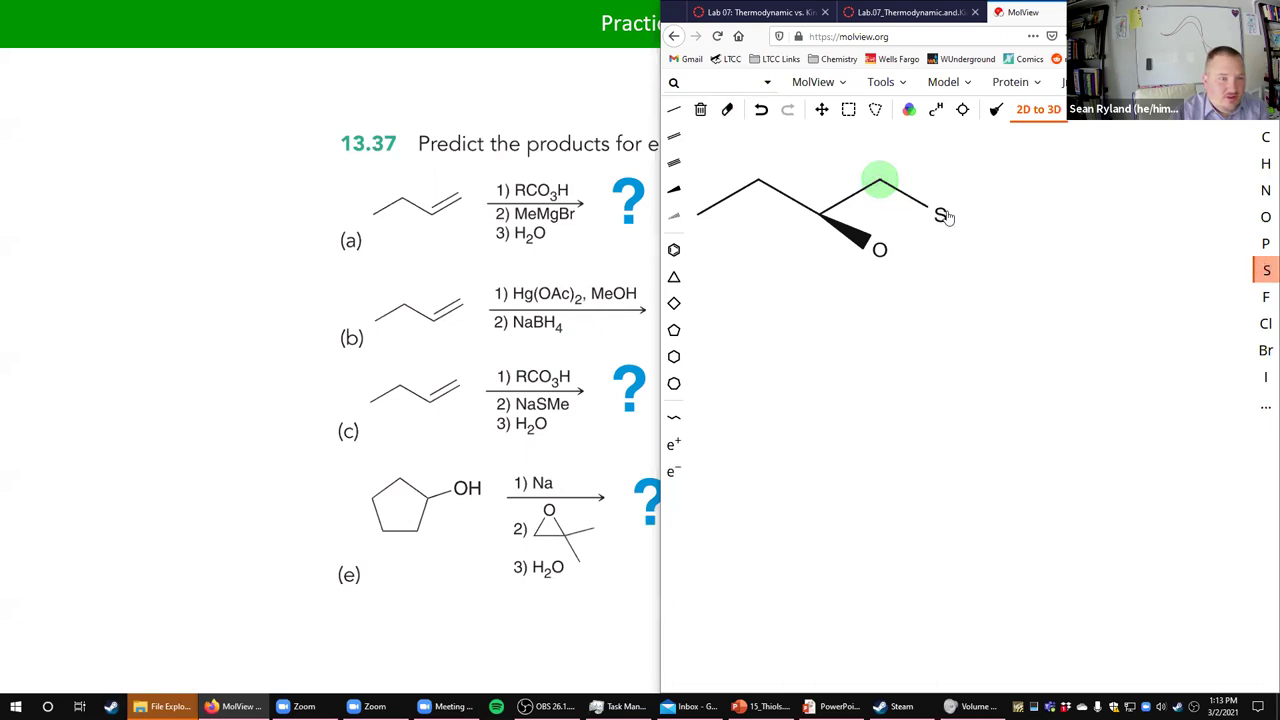
{"action": "left_click", "coordinate": [1266, 140]}
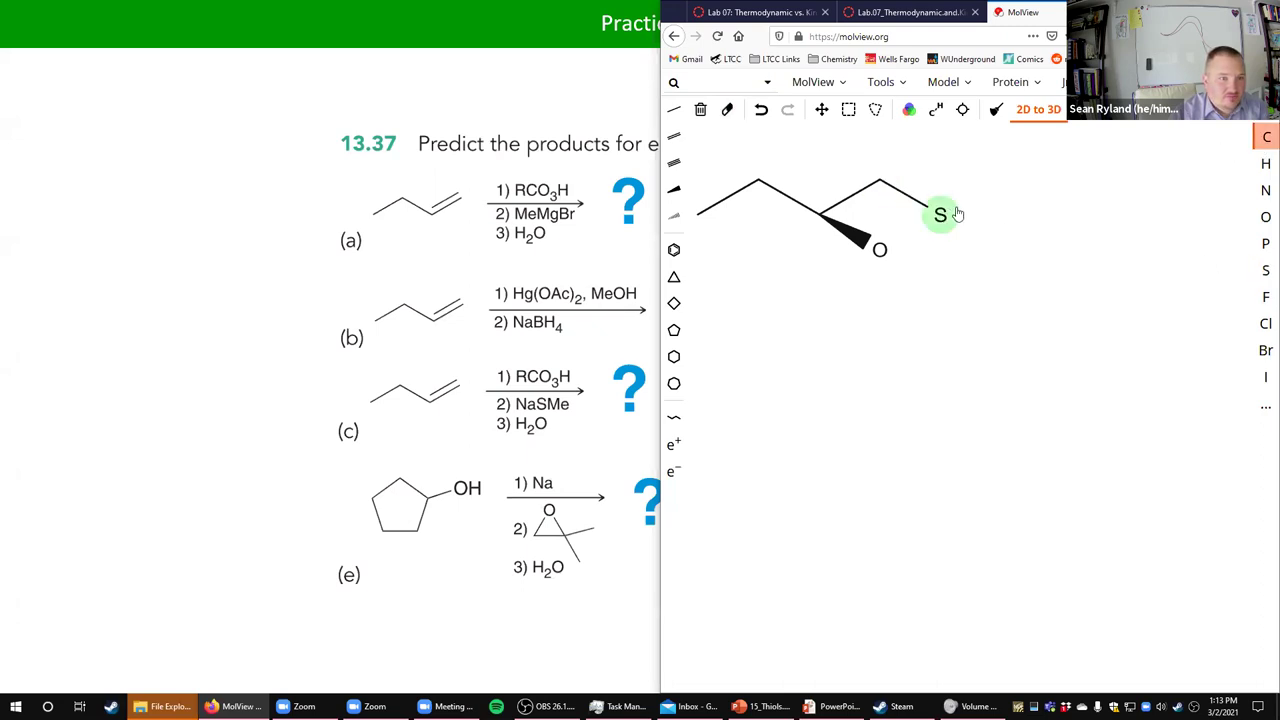
{"action": "left_click_drag", "start_coordinate": [940, 214], "coordinate": [992, 192]}
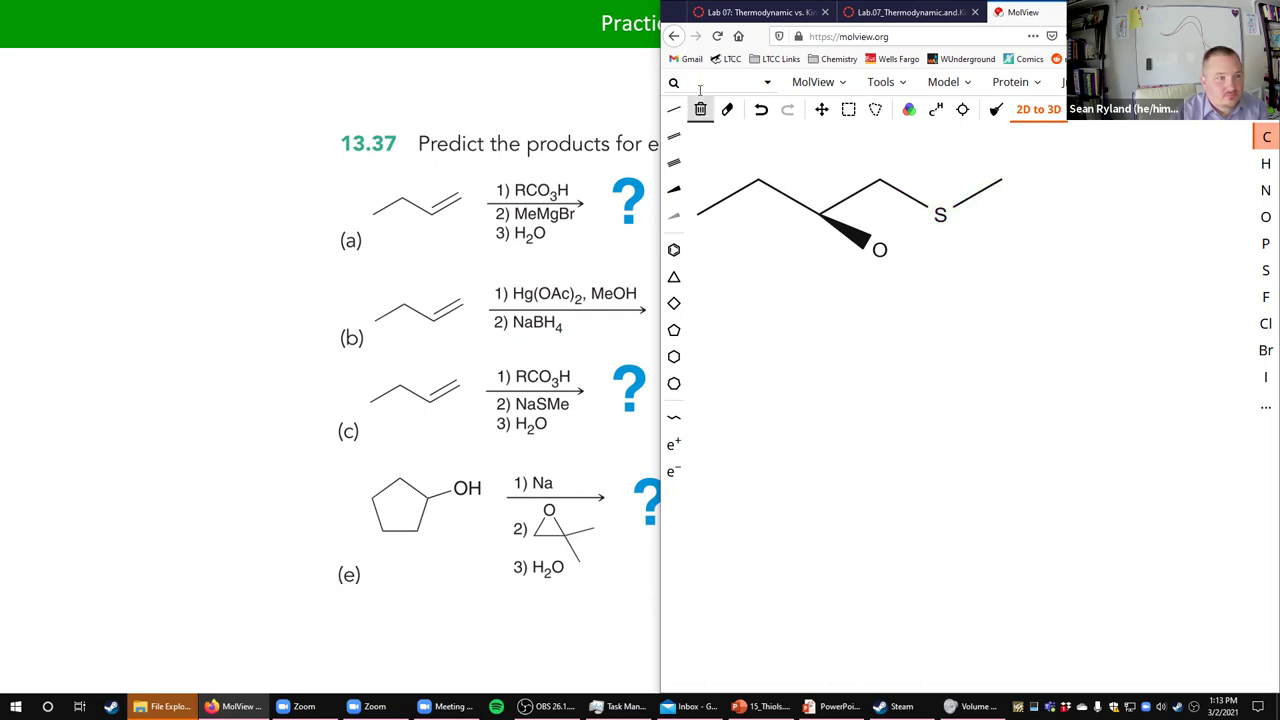
{"action": "left_click", "coordinate": [821, 109]}
{"action": "left_click_drag", "start_coordinate": [878, 250], "coordinate": [824, 293]}
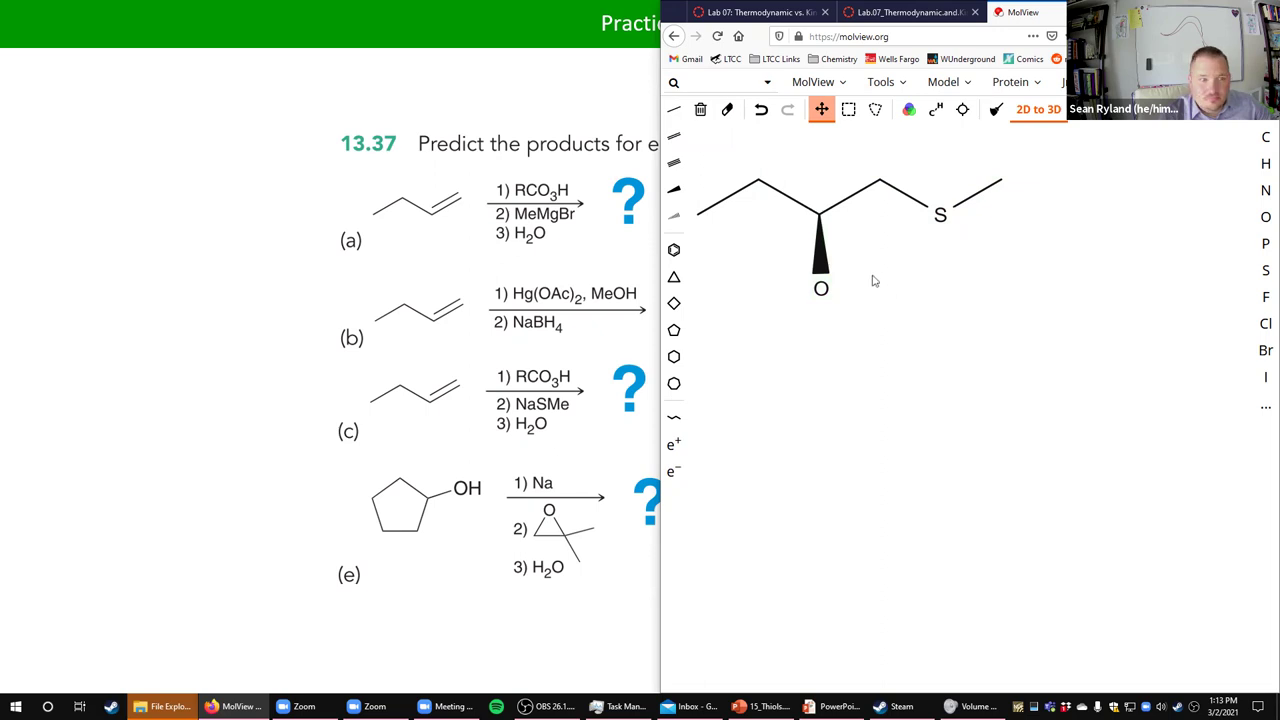
Attach a hydrogen to the wedged oxygen to complete the OH group
{"action": "key", "text": "h"}
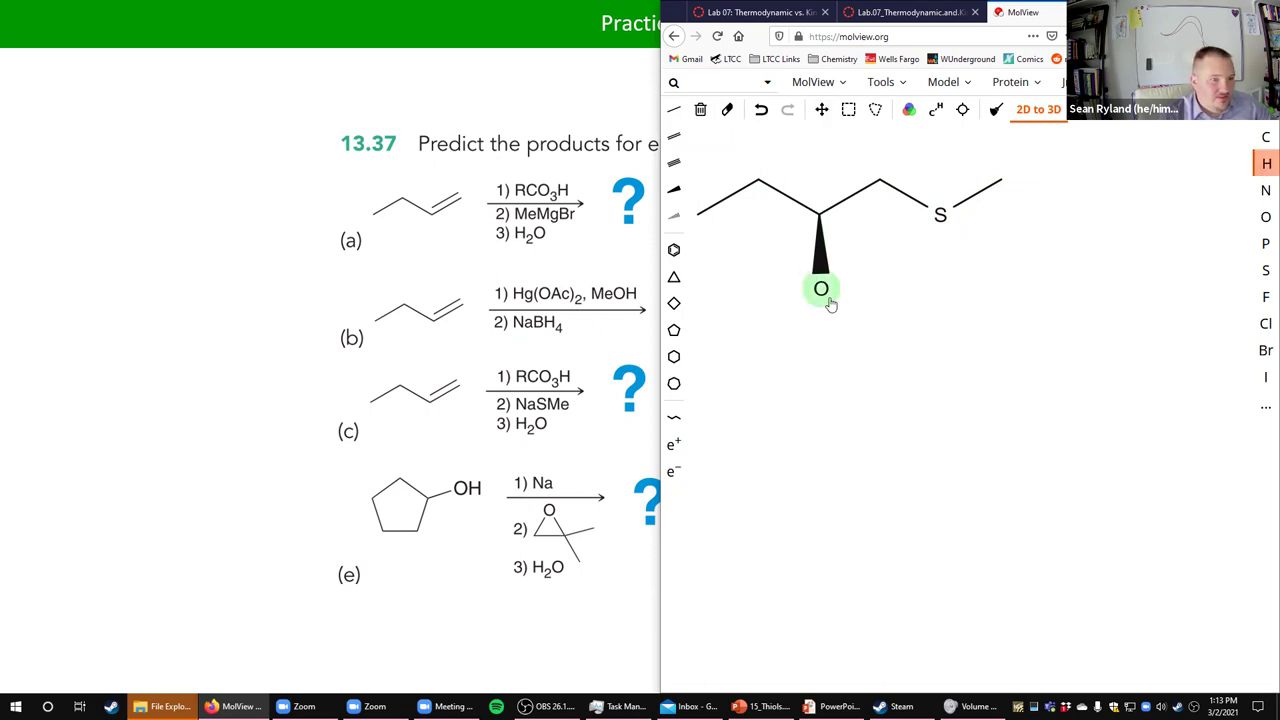
{"action": "left_click_drag", "start_coordinate": [820, 292], "coordinate": [857, 318]}
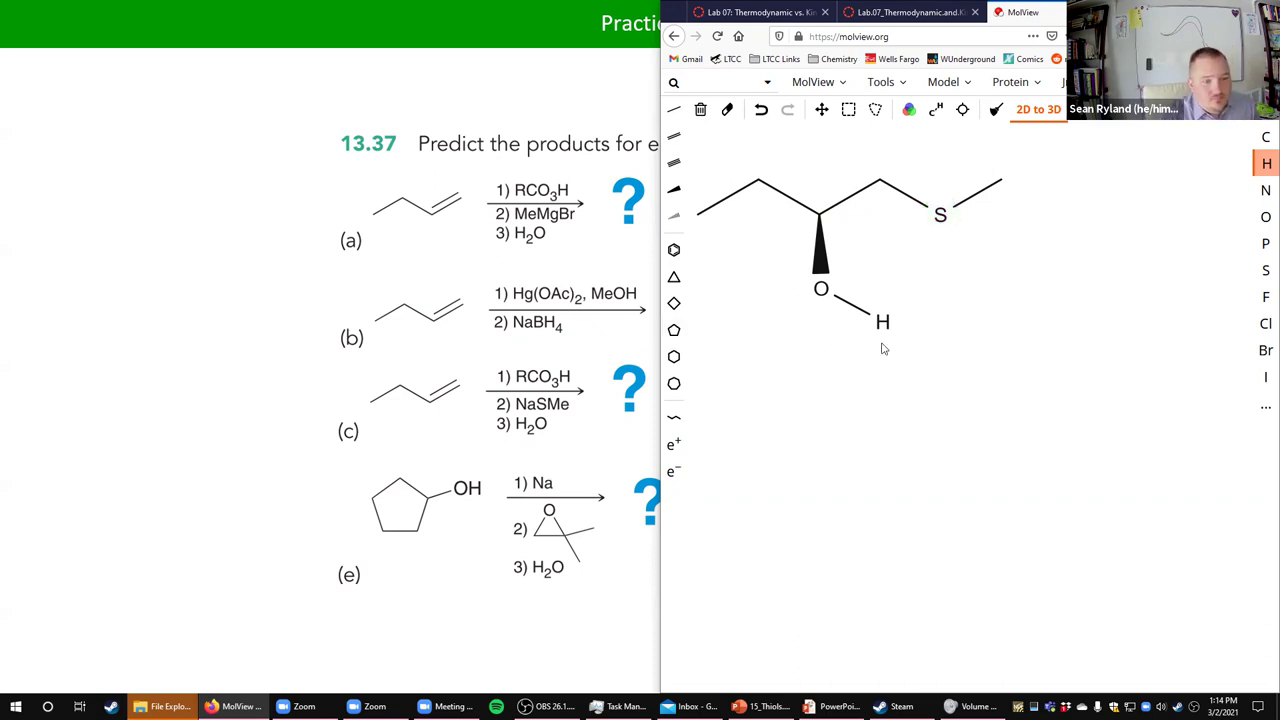
{"action": "left_click", "coordinate": [750, 80]}
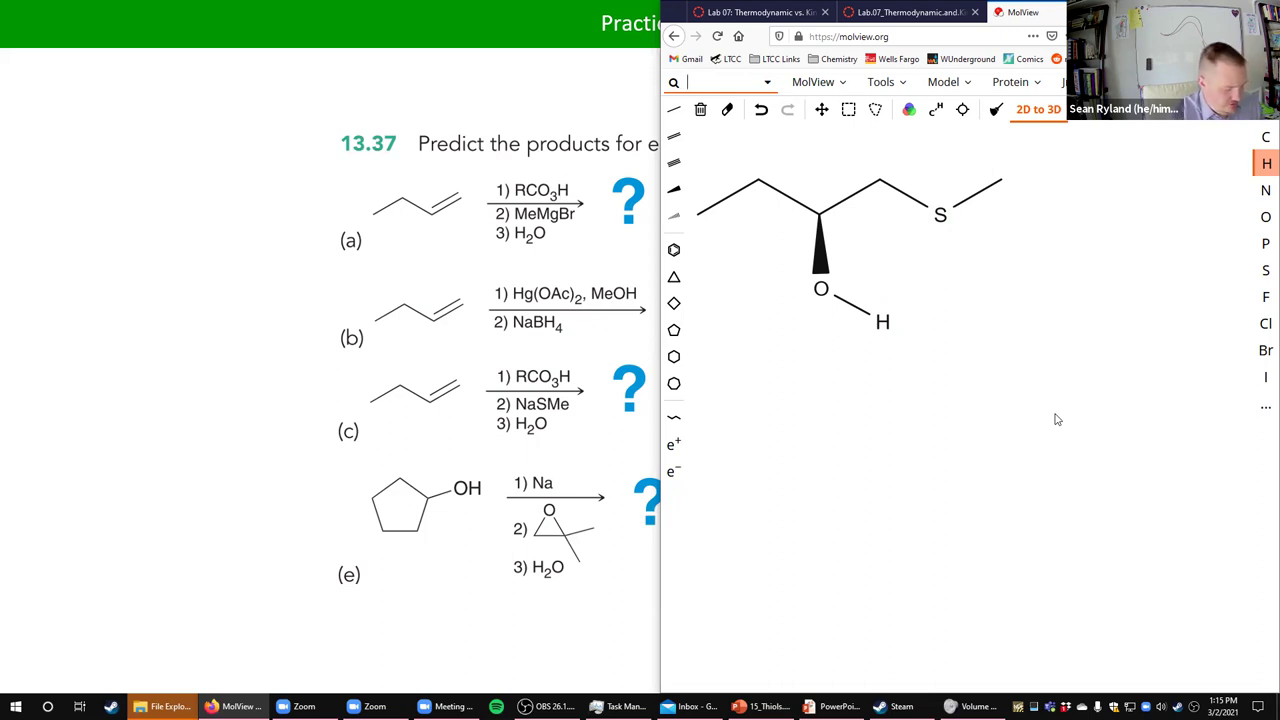
Load urea by a name search and replace its oxygen with sulfur to give thiourea
{"action": "type", "text": "urea"}
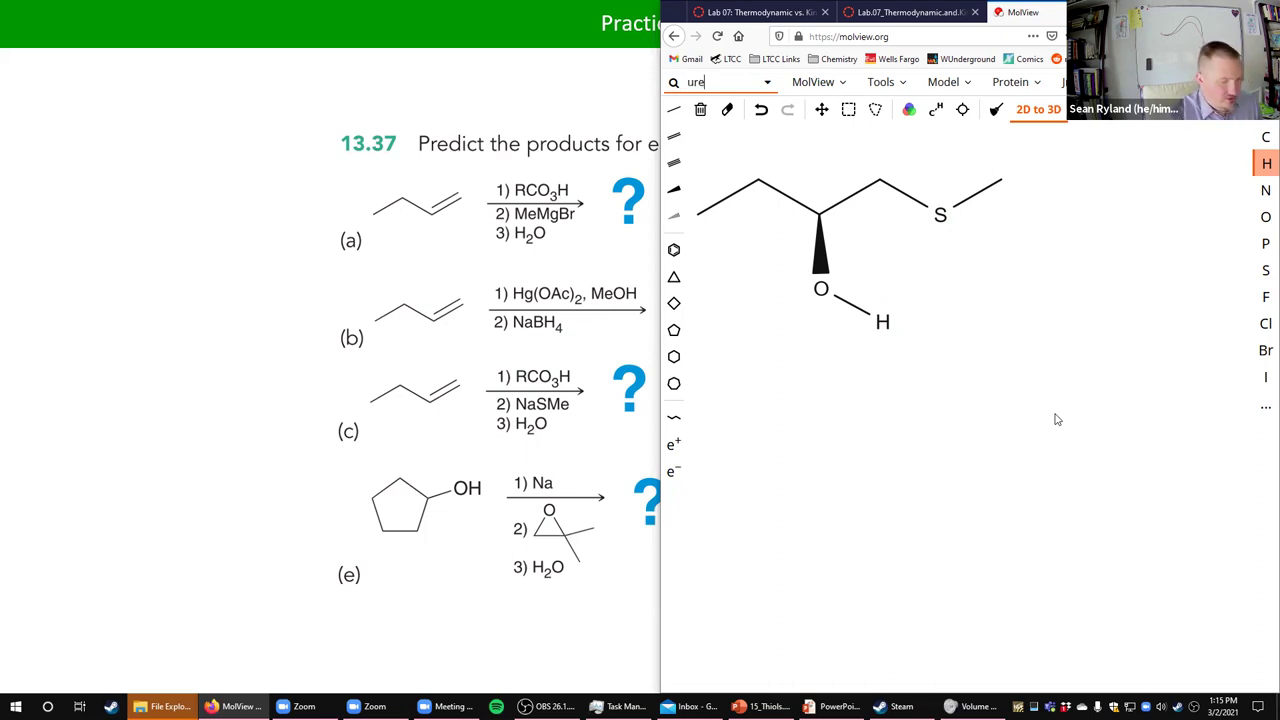
{"action": "key", "text": "Return"}
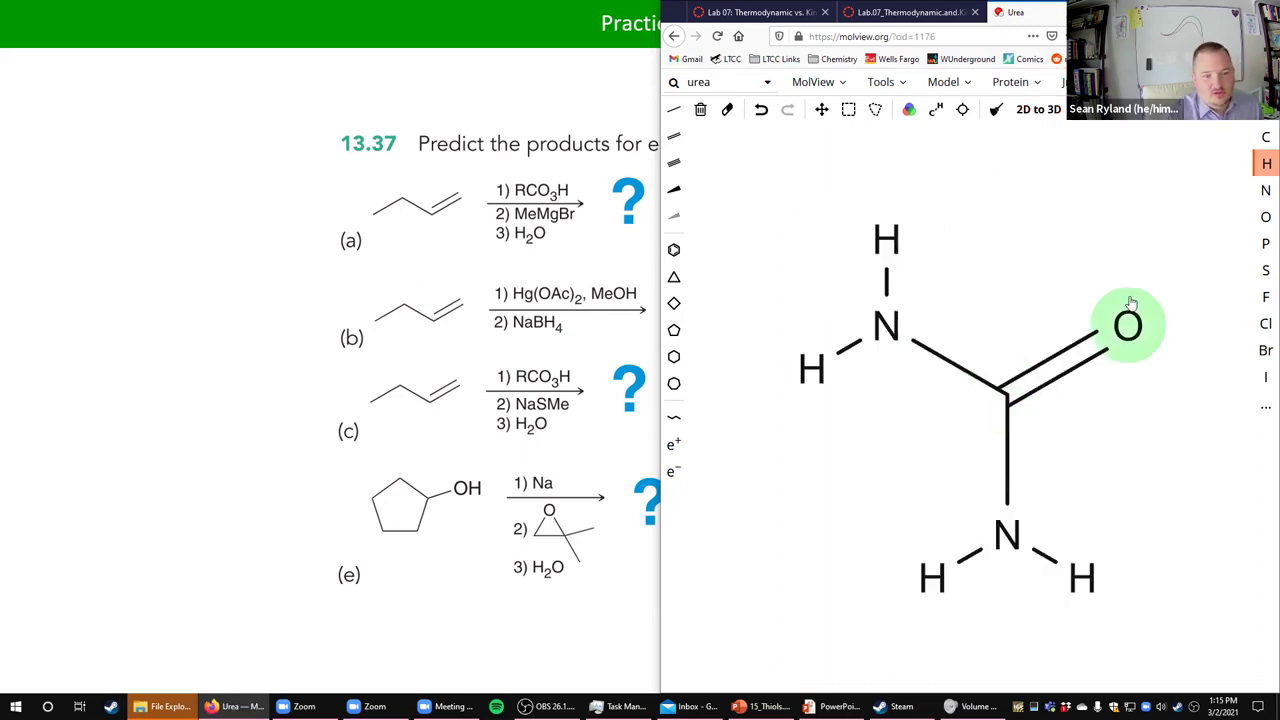
{"action": "left_click", "coordinate": [1266, 270]}
{"action": "left_click", "coordinate": [1128, 326]}
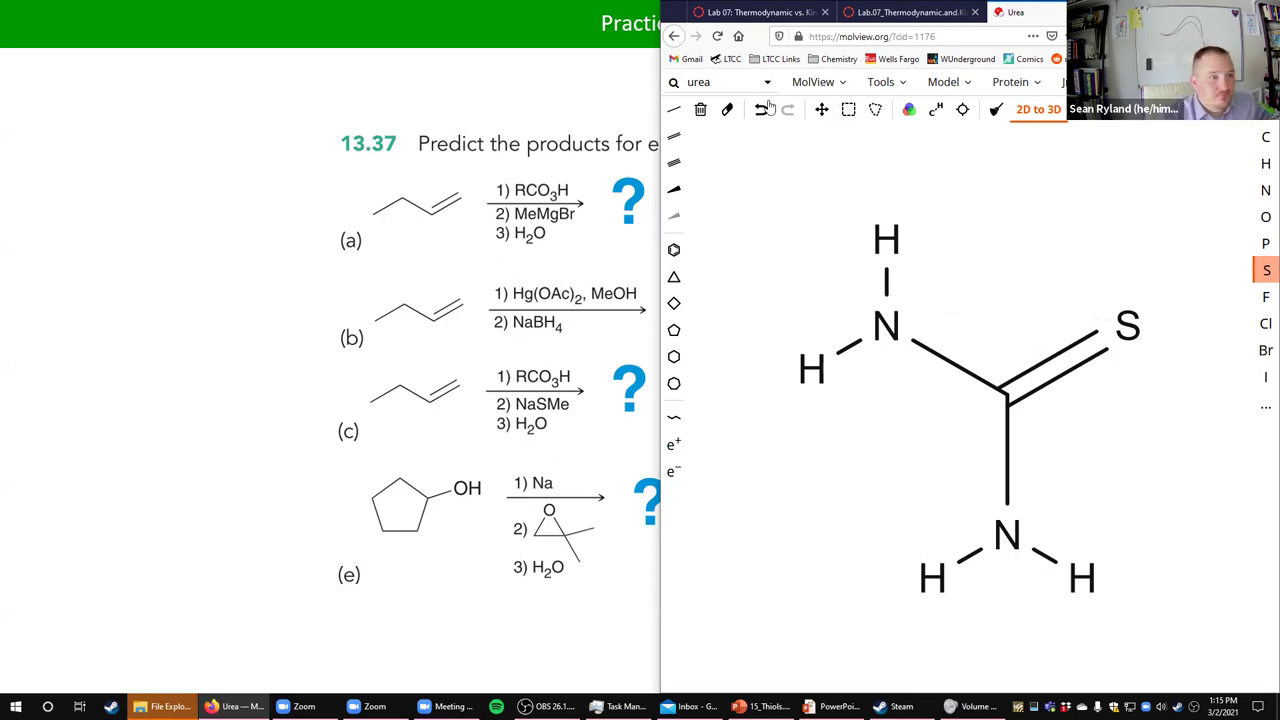
Clear the thiourea structure off the sketcher canvas
{"action": "left_click", "coordinate": [701, 110]}
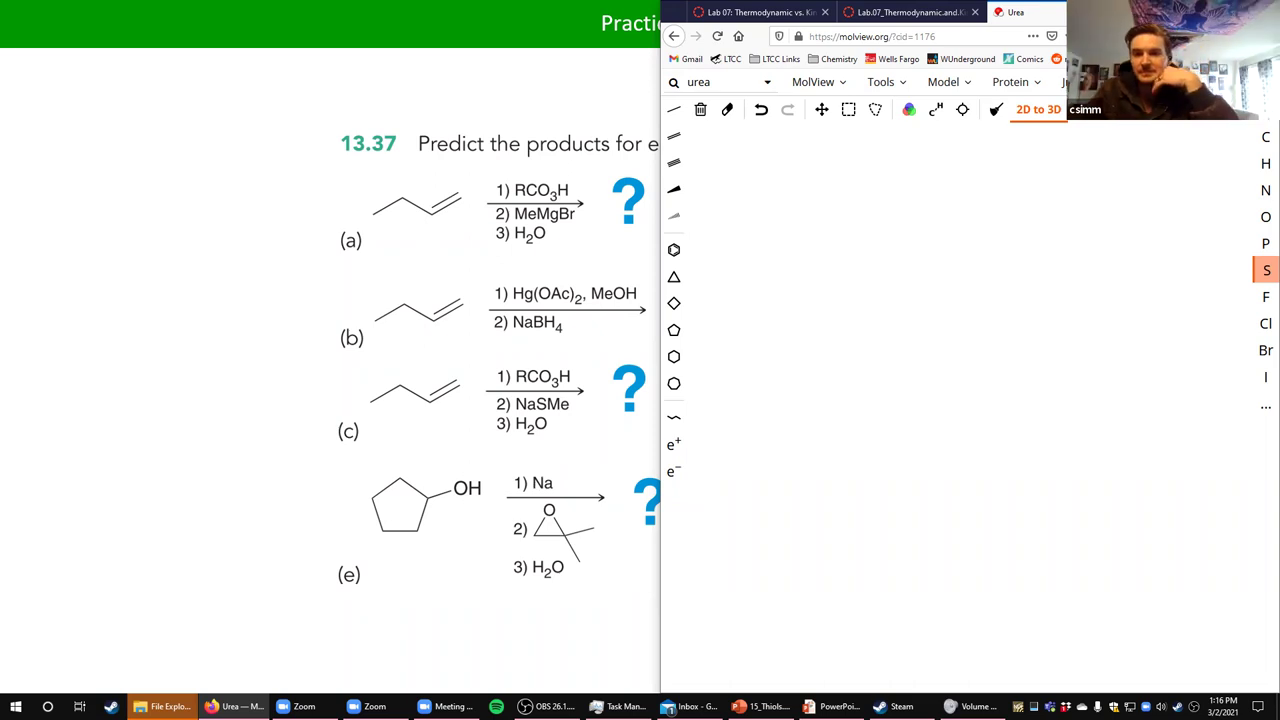
{"action": "left_click", "coordinate": [1138, 98]}
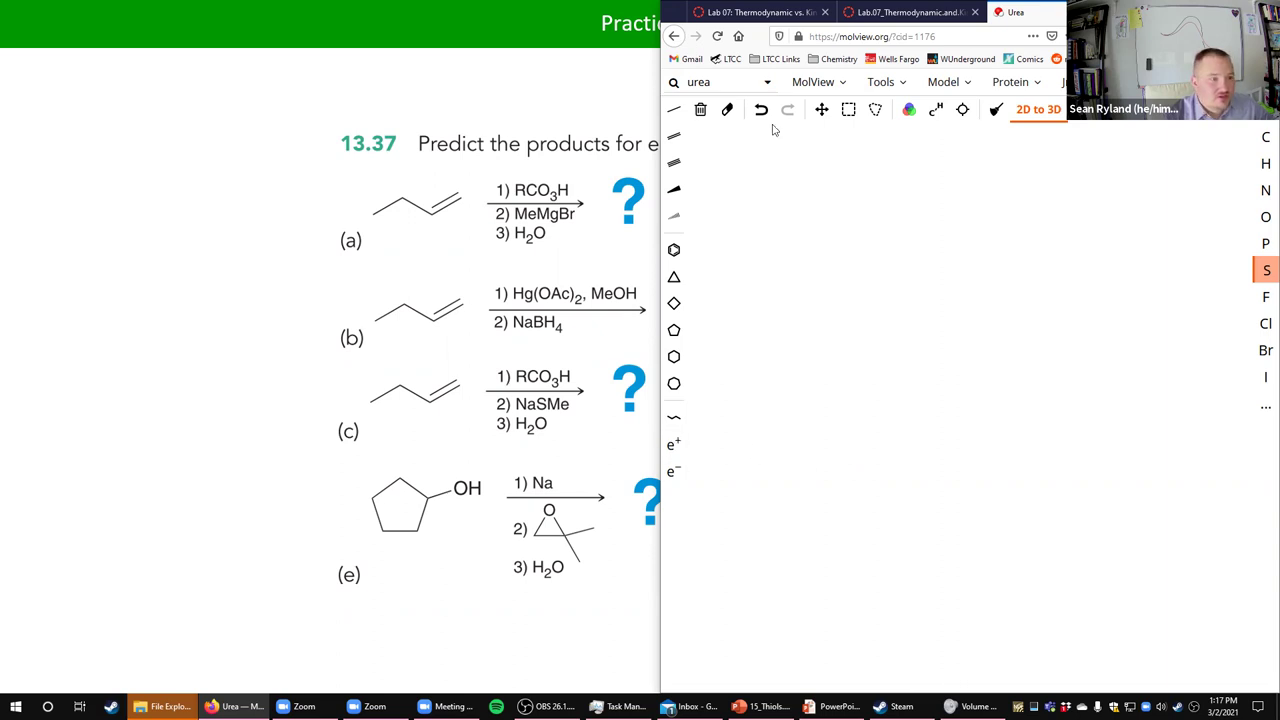
Draw the branched carbon skeleton with an upper oxygen and a lower ether oxygen
{"action": "left_click", "coordinate": [673, 109]}
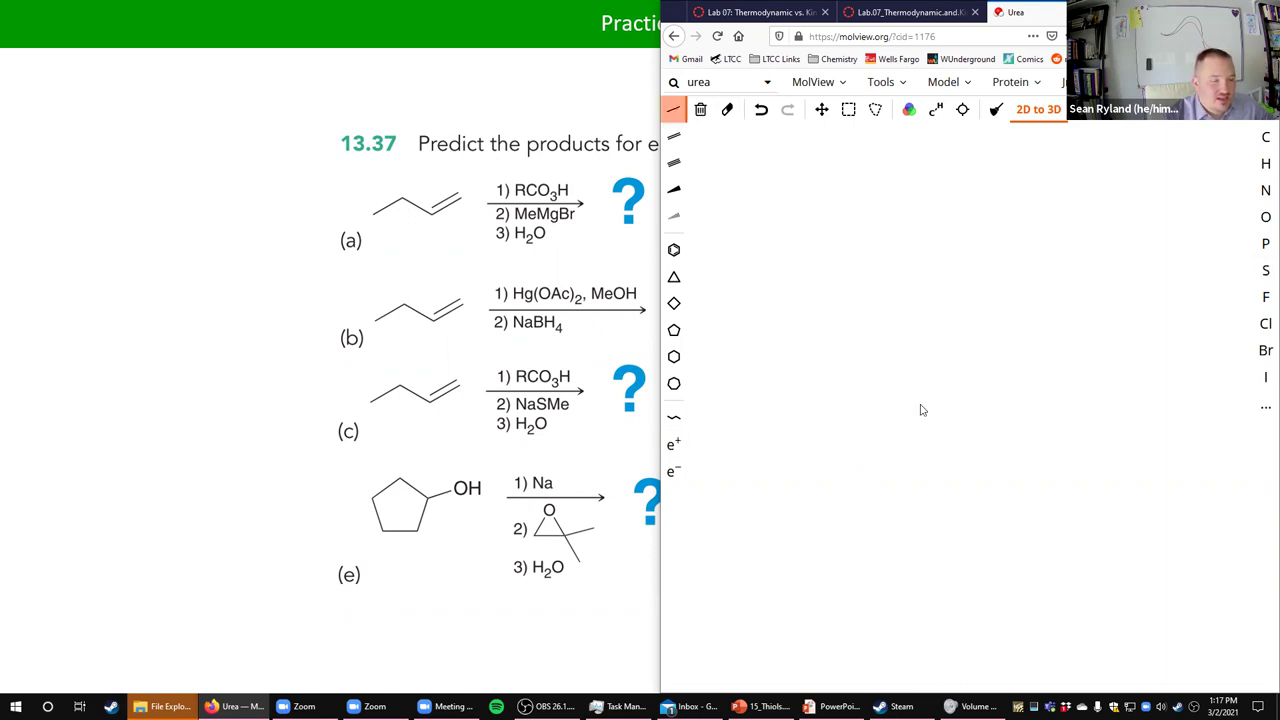
{"action": "left_click", "coordinate": [843, 308]}
{"action": "left_click", "coordinate": [859, 305]}
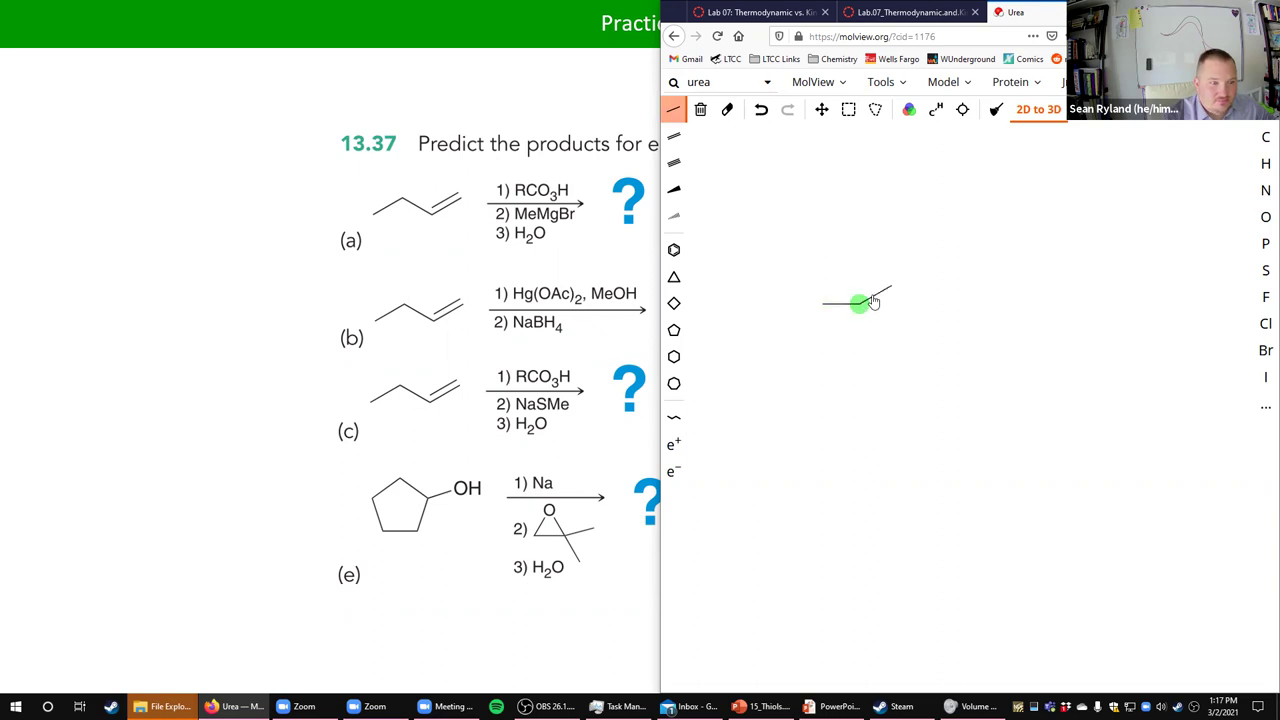
{"action": "left_click", "coordinate": [859, 305]}
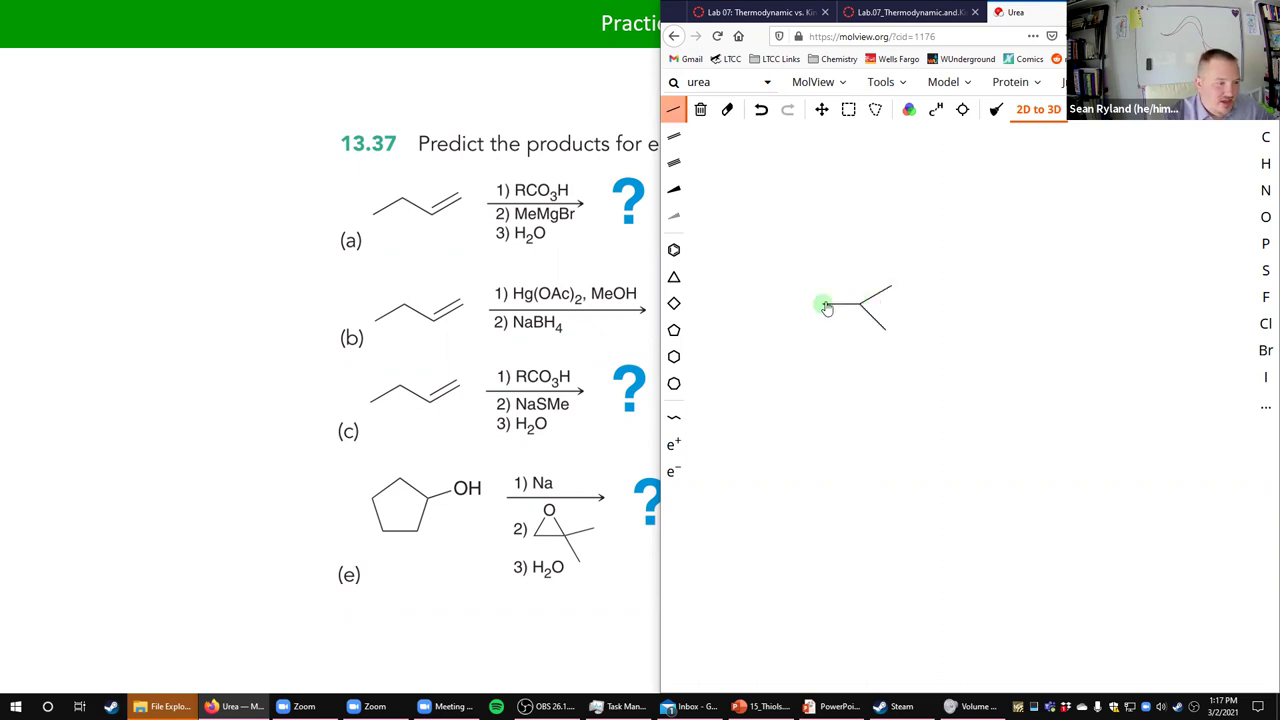
{"action": "left_click", "coordinate": [859, 304]}
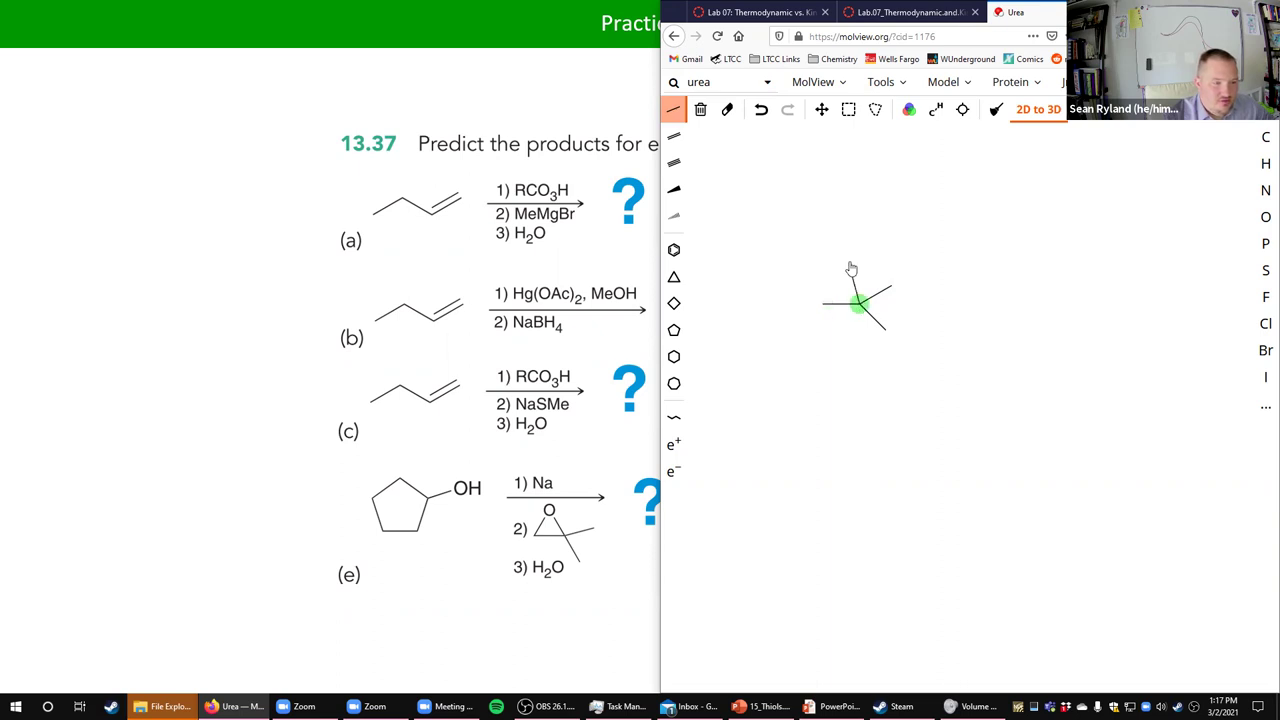
{"action": "left_click", "coordinate": [1265, 218]}
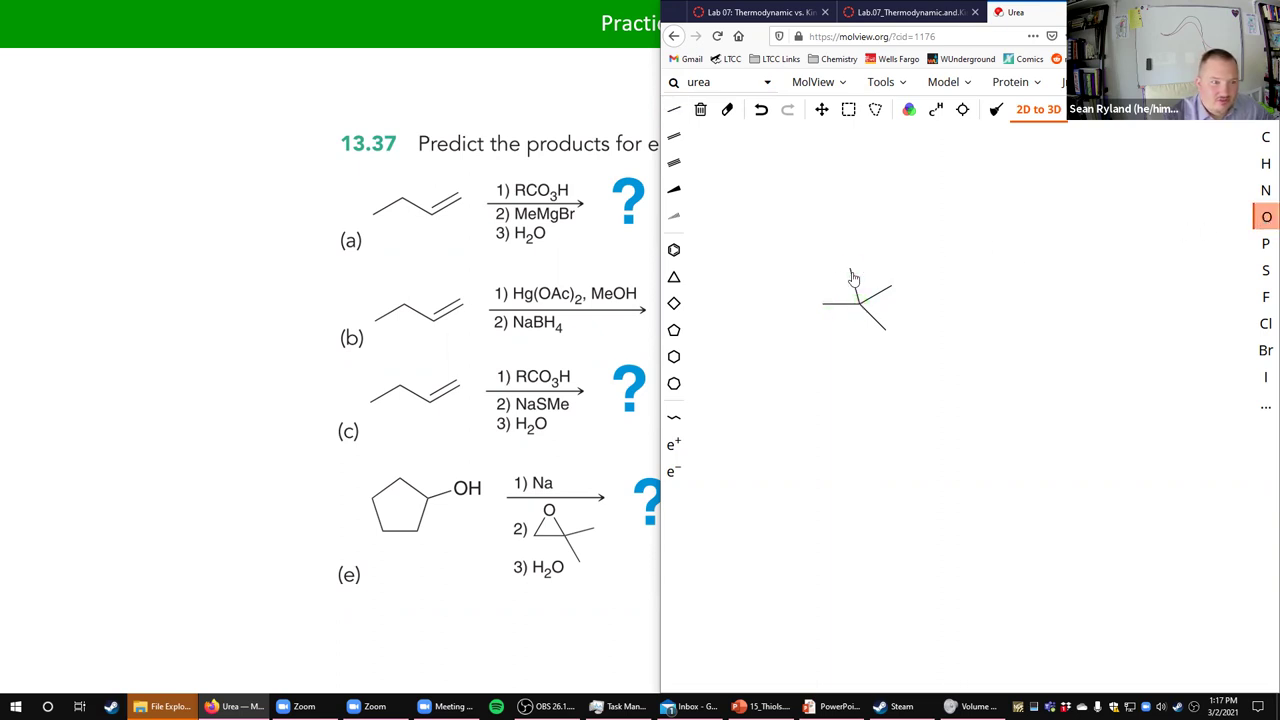
{"action": "left_click", "coordinate": [850, 270]}
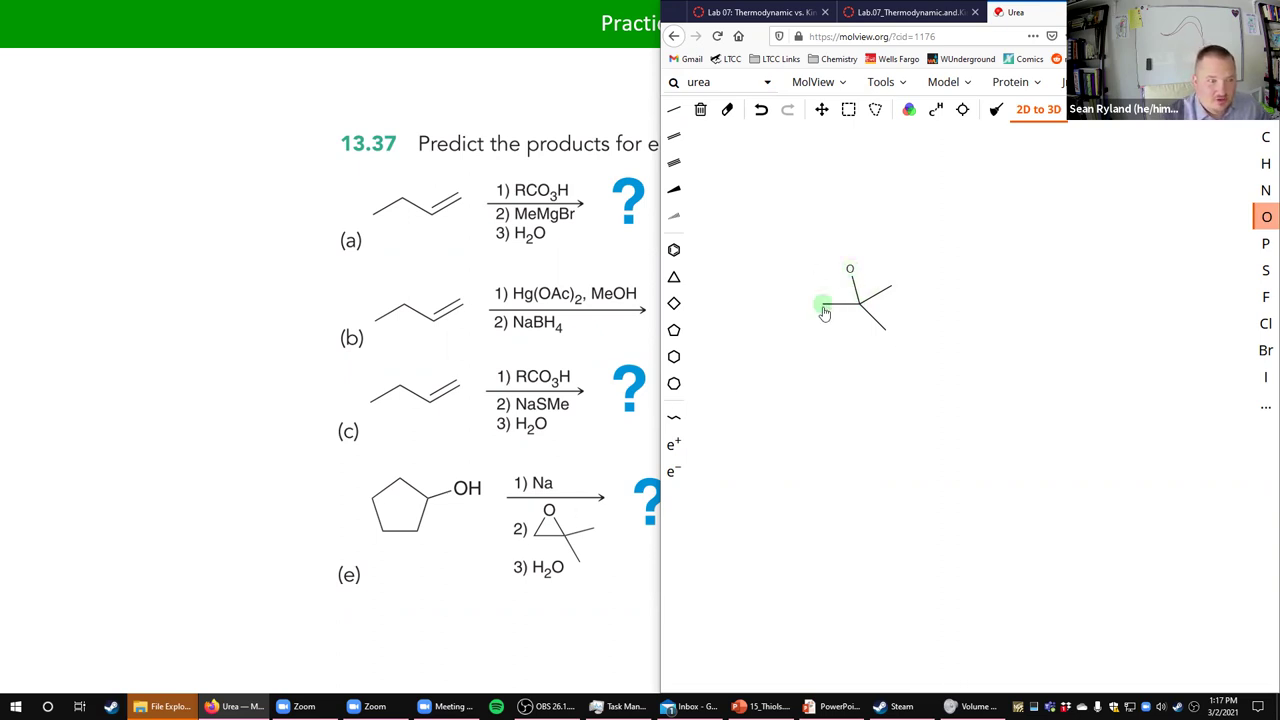
{"action": "left_click_drag", "start_coordinate": [824, 313], "coordinate": [763, 376]}
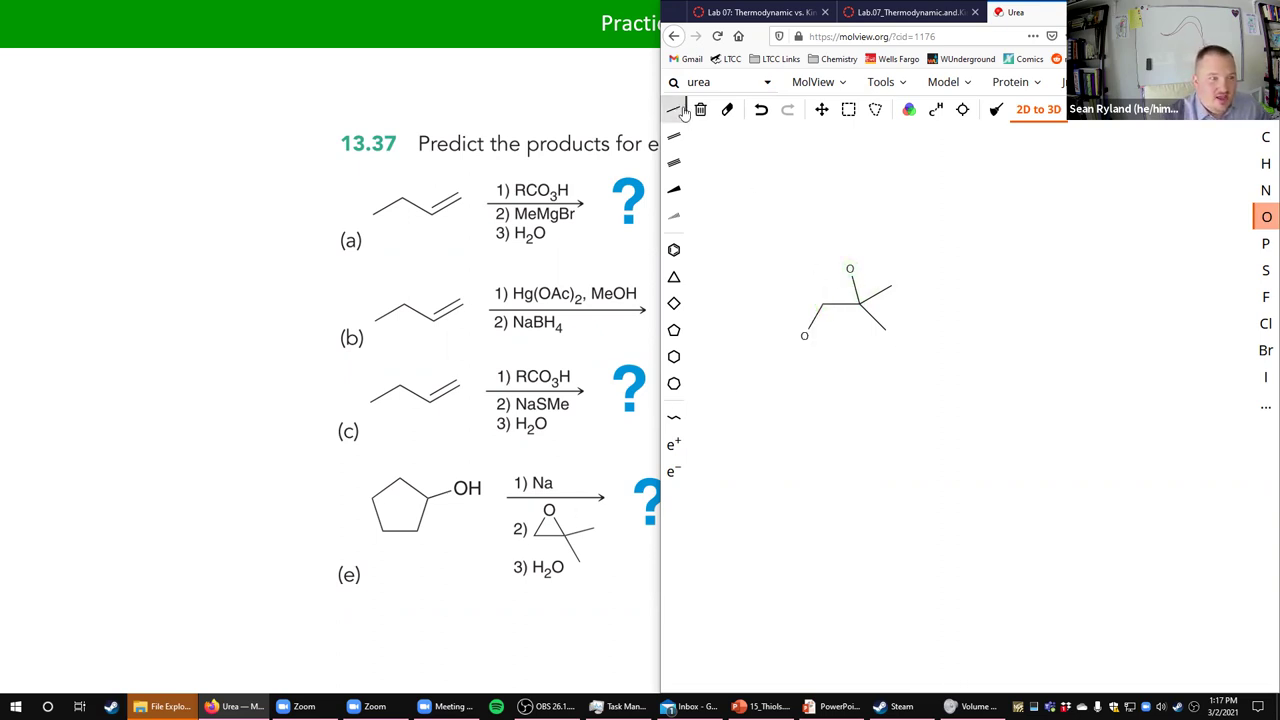
Attach a cyclopentane ring to the lower oxygen through a new single bond, replacing a misplaced ring
{"action": "left_click", "coordinate": [673, 330]}
{"action": "left_click_drag", "start_coordinate": [804, 336], "coordinate": [797, 406]}
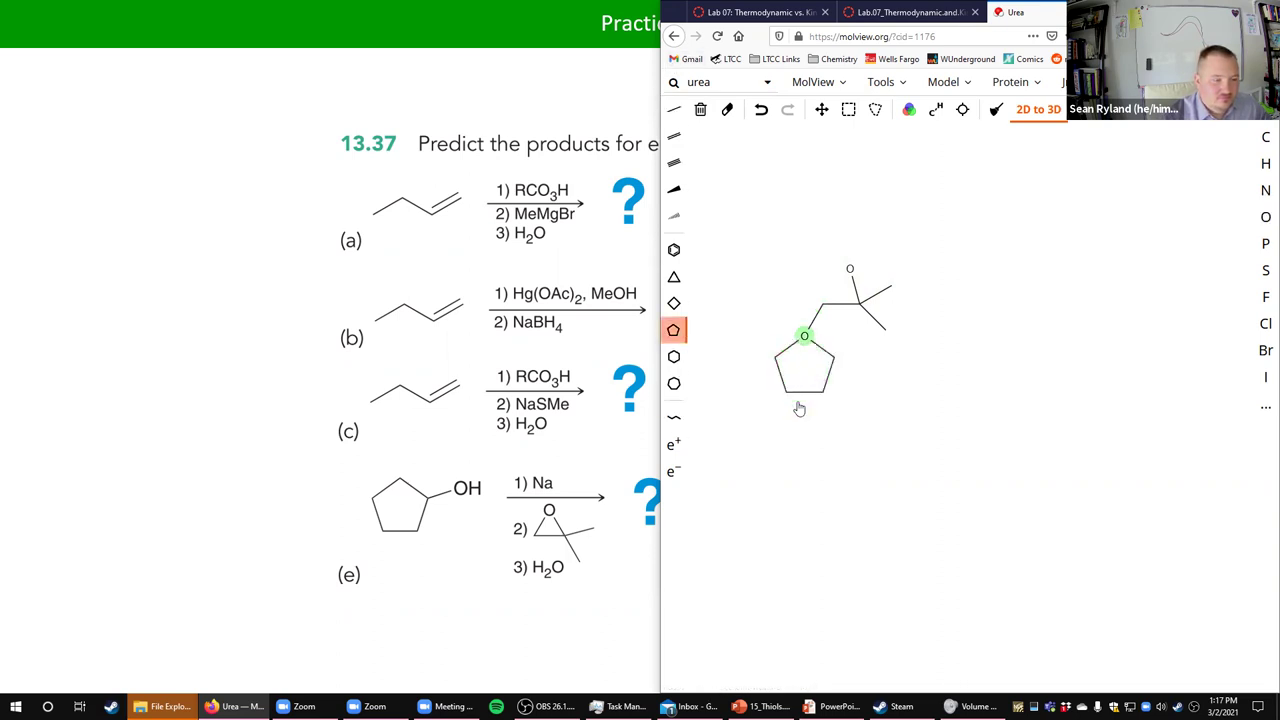
{"action": "key", "text": "ctrl+z"}
{"action": "left_click", "coordinate": [673, 109]}
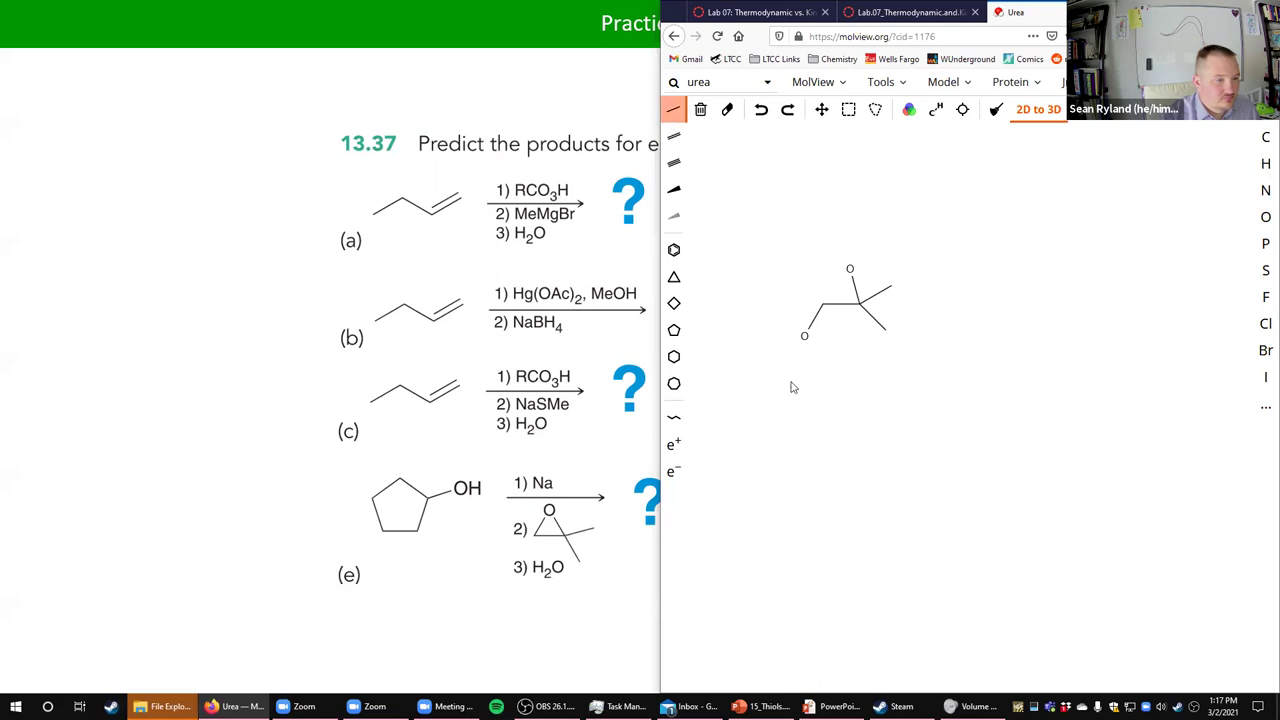
{"action": "left_click_drag", "start_coordinate": [805, 340], "coordinate": [757, 337]}
{"action": "left_click", "coordinate": [673, 330]}
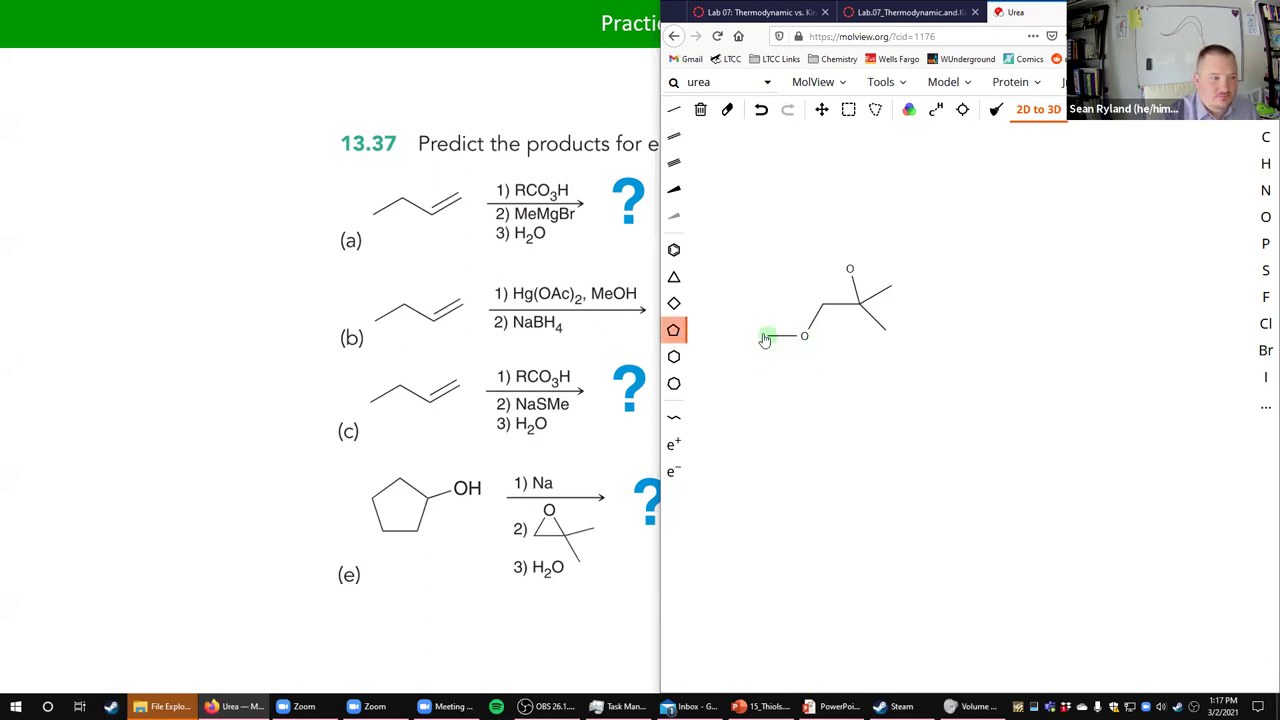
{"action": "left_click", "coordinate": [768, 336]}
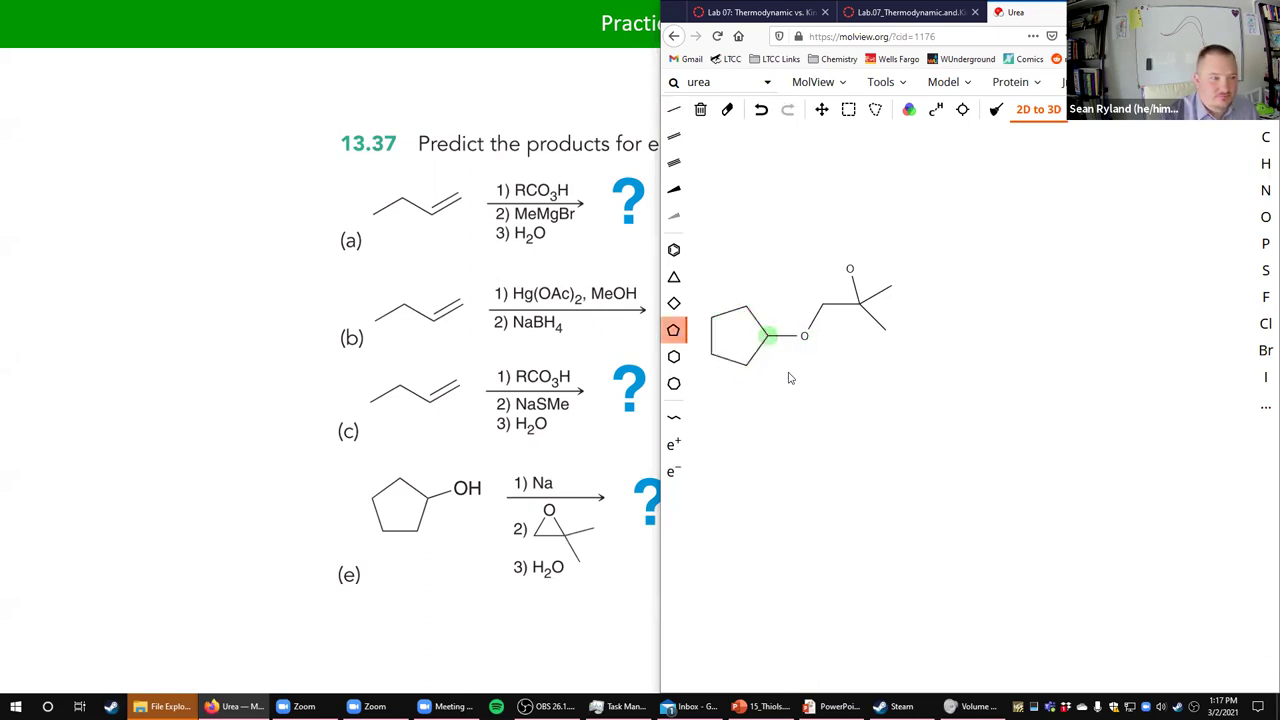
Shift the molecule right and bond a hydrogen to the top oxygen
{"action": "left_click", "coordinate": [821, 109]}
{"action": "left_click_drag", "start_coordinate": [822, 246], "coordinate": [963, 281]}
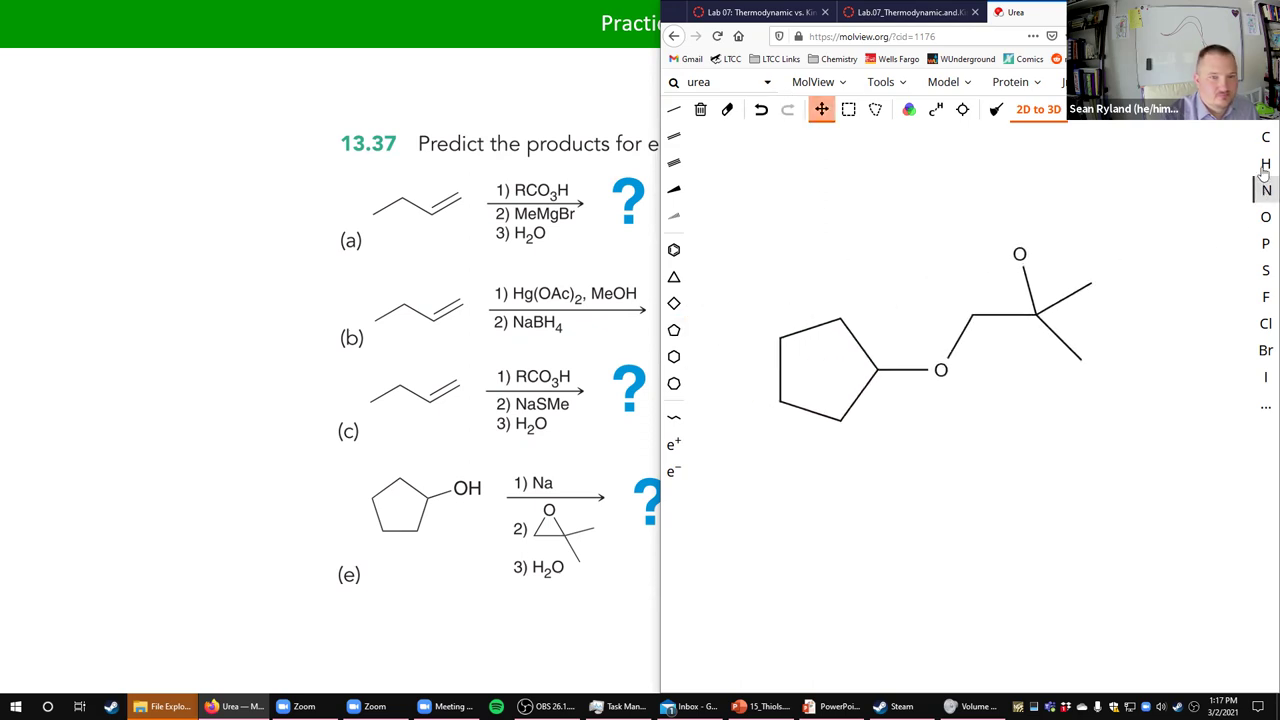
{"action": "left_click", "coordinate": [1265, 164]}
{"action": "left_click", "coordinate": [1022, 246]}
{"action": "left_click_drag", "start_coordinate": [1027, 238], "coordinate": [1042, 212]}
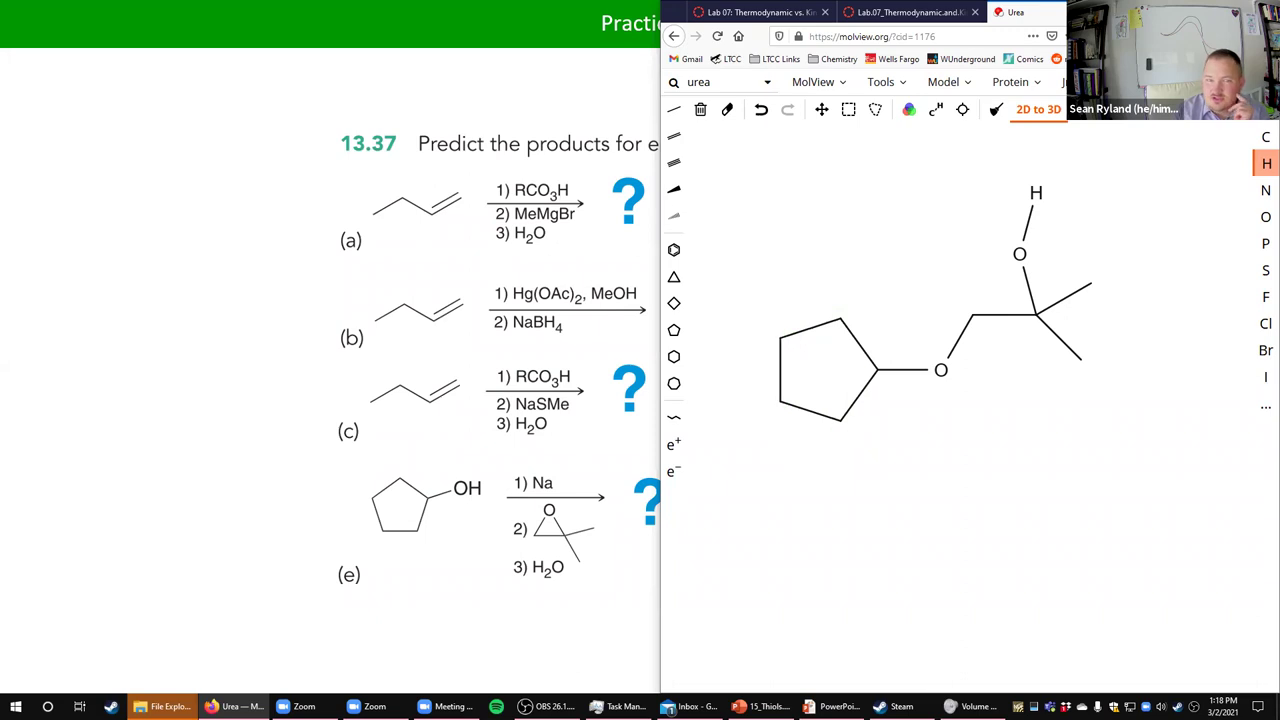
{"action": "left_click", "coordinate": [677, 190]}
{"action": "left_click_drag", "start_coordinate": [841, 318], "coordinate": [856, 256]}
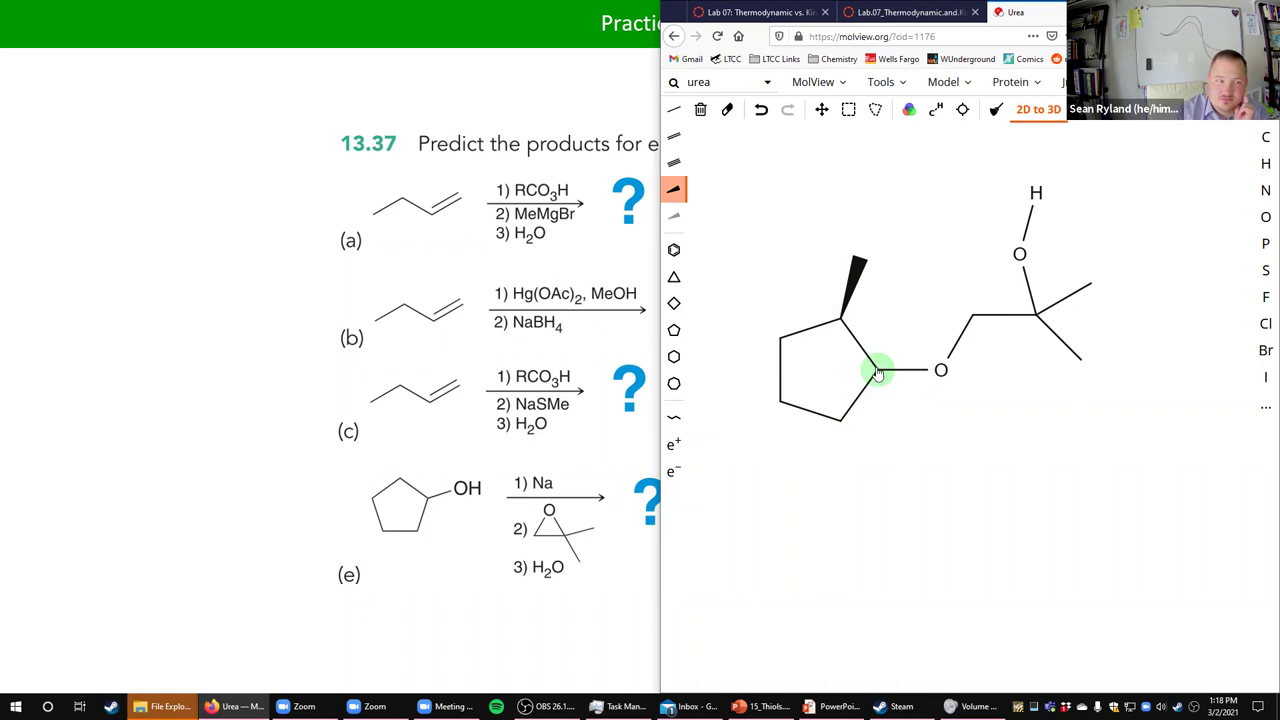
{"action": "left_click", "coordinate": [727, 109]}
{"action": "left_click", "coordinate": [862, 266]}
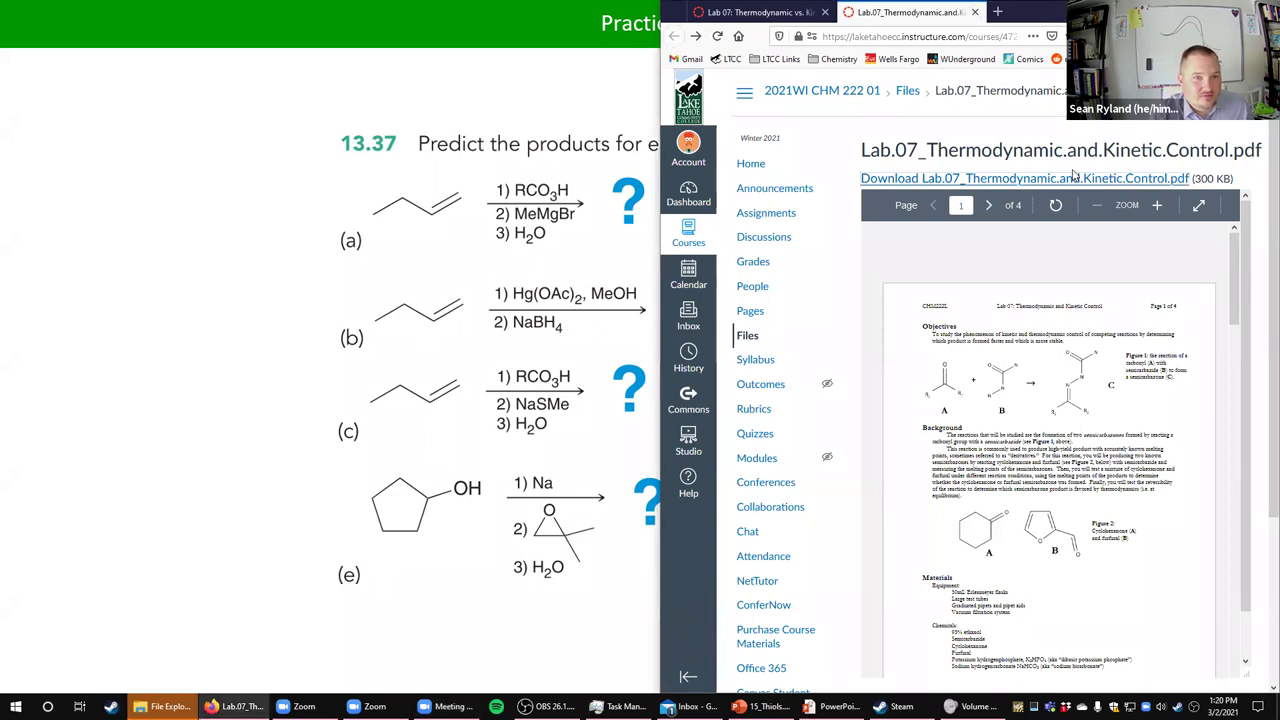
Open the Lab 07 PDF in its own maximized tab and read between Figures 1 and 2
{"action": "left_click", "coordinate": [1024, 178]}
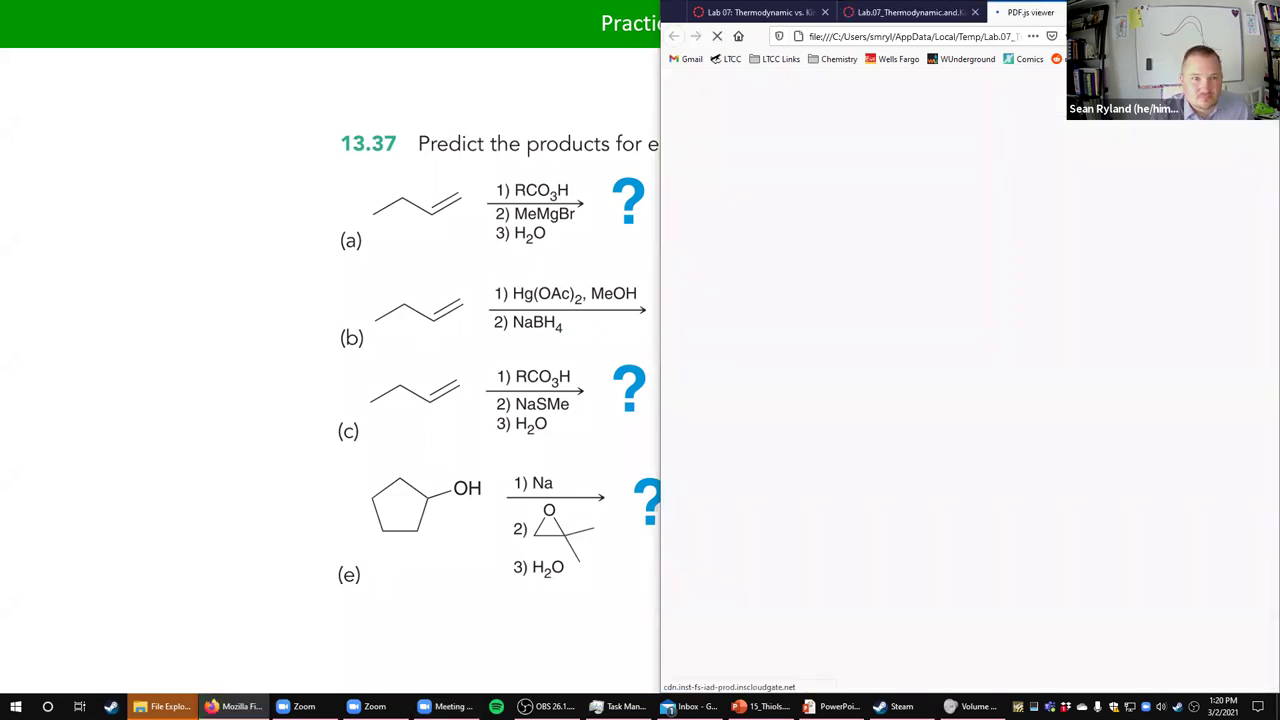
{"action": "key", "text": "super+Up"}
{"action": "scroll", "coordinate": [460, 390], "scroll_direction": "up", "scroll_amount": 5, "text": "ctrl"}
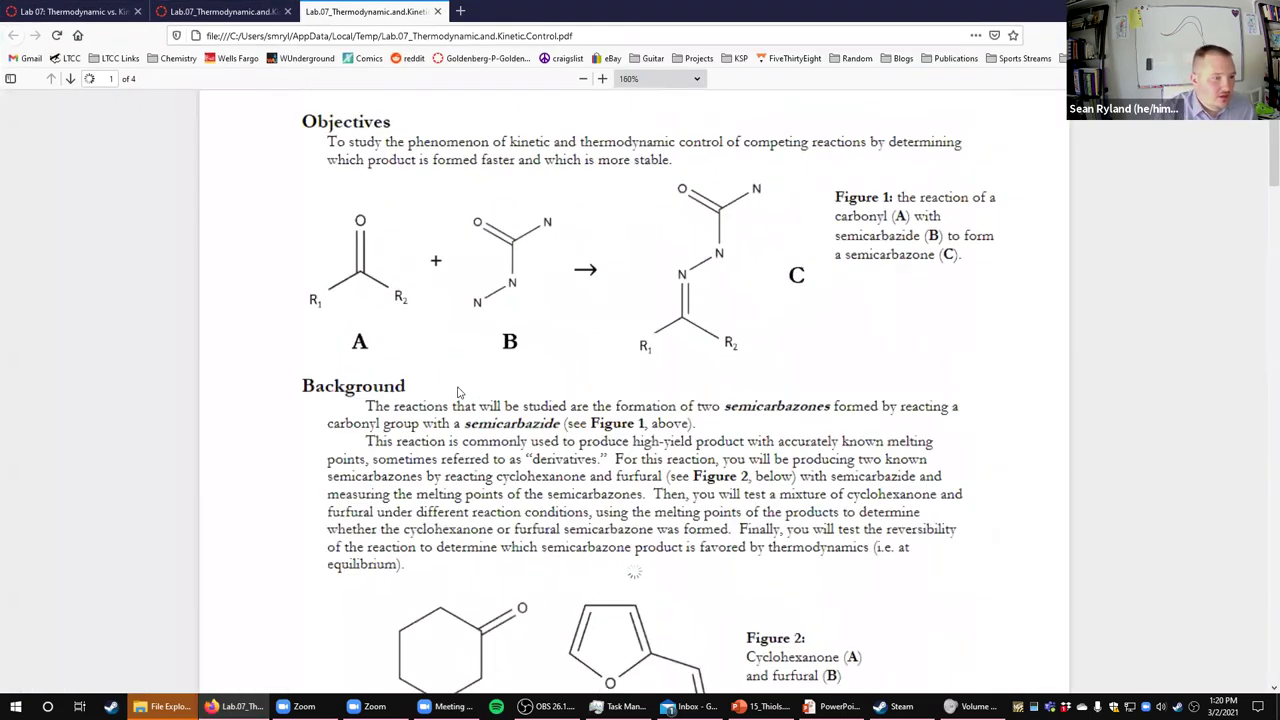
{"action": "scroll", "coordinate": [482, 340], "scroll_direction": "up", "scroll_amount": 3}
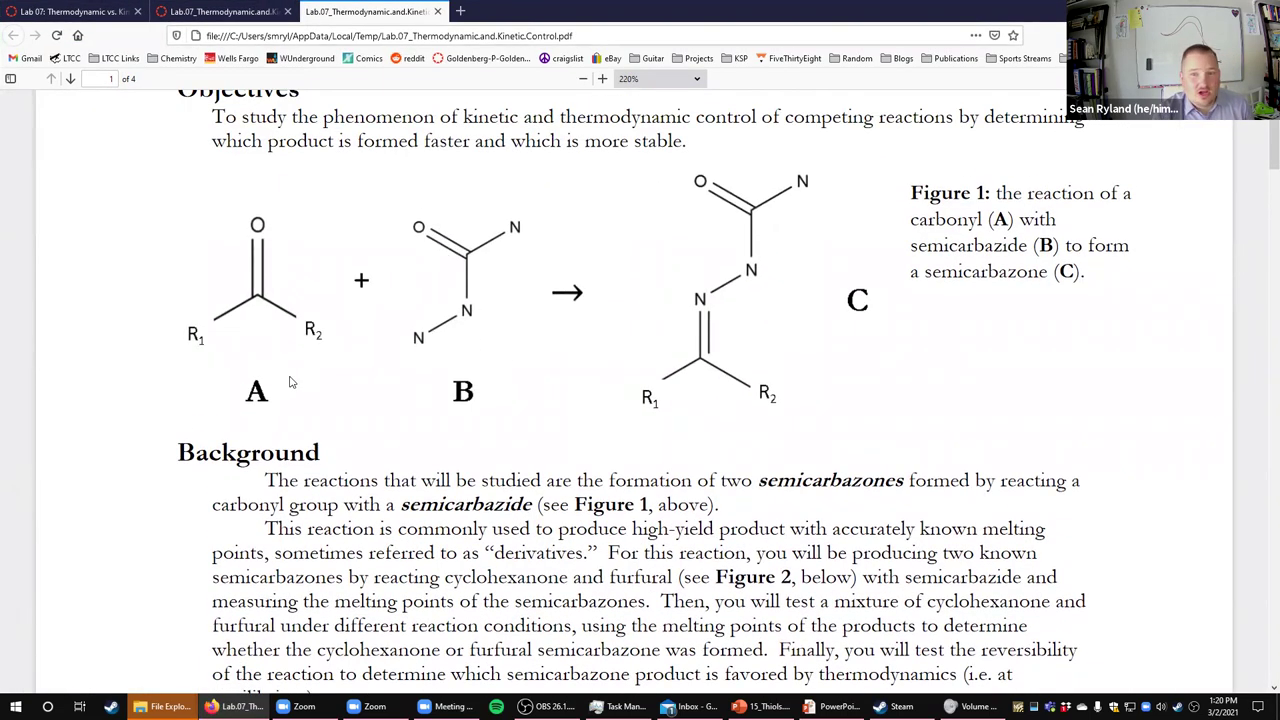
{"action": "scroll", "coordinate": [290, 383], "scroll_direction": "down", "scroll_amount": 9}
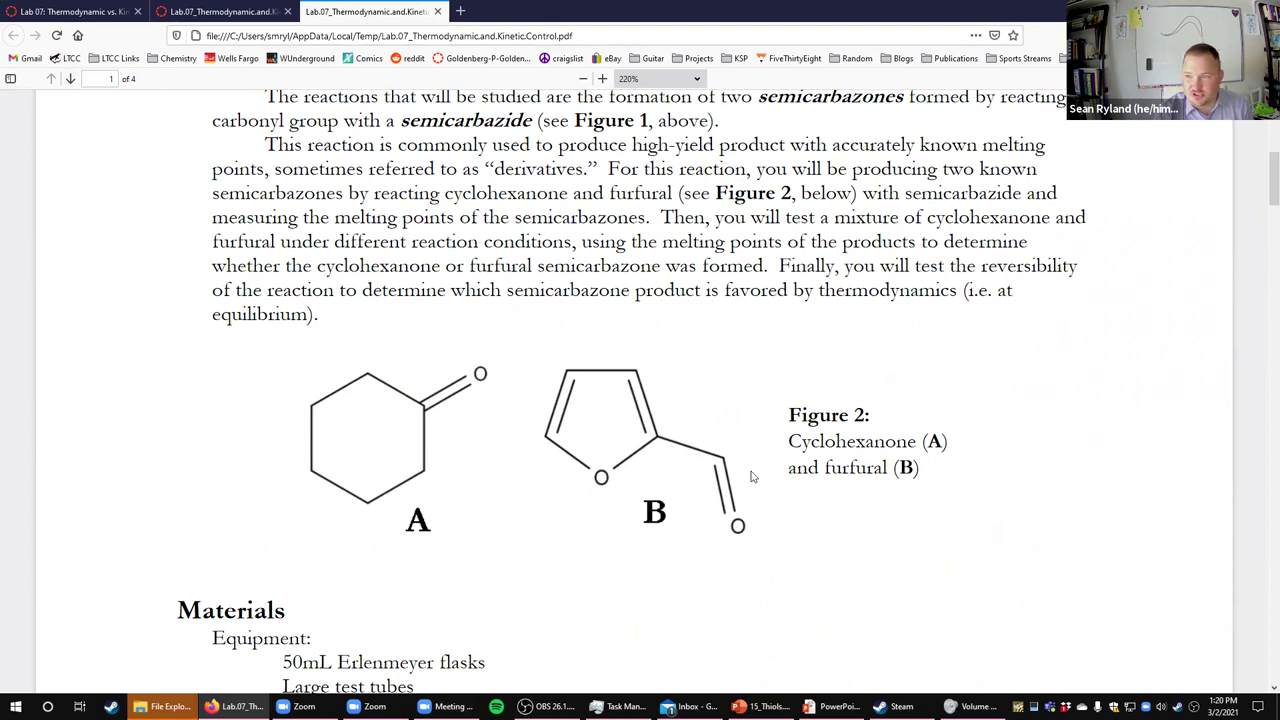
{"action": "scroll", "coordinate": [758, 480], "scroll_direction": "up", "scroll_amount": 1}
{"action": "scroll", "coordinate": [758, 480], "scroll_direction": "up", "scroll_amount": 5}
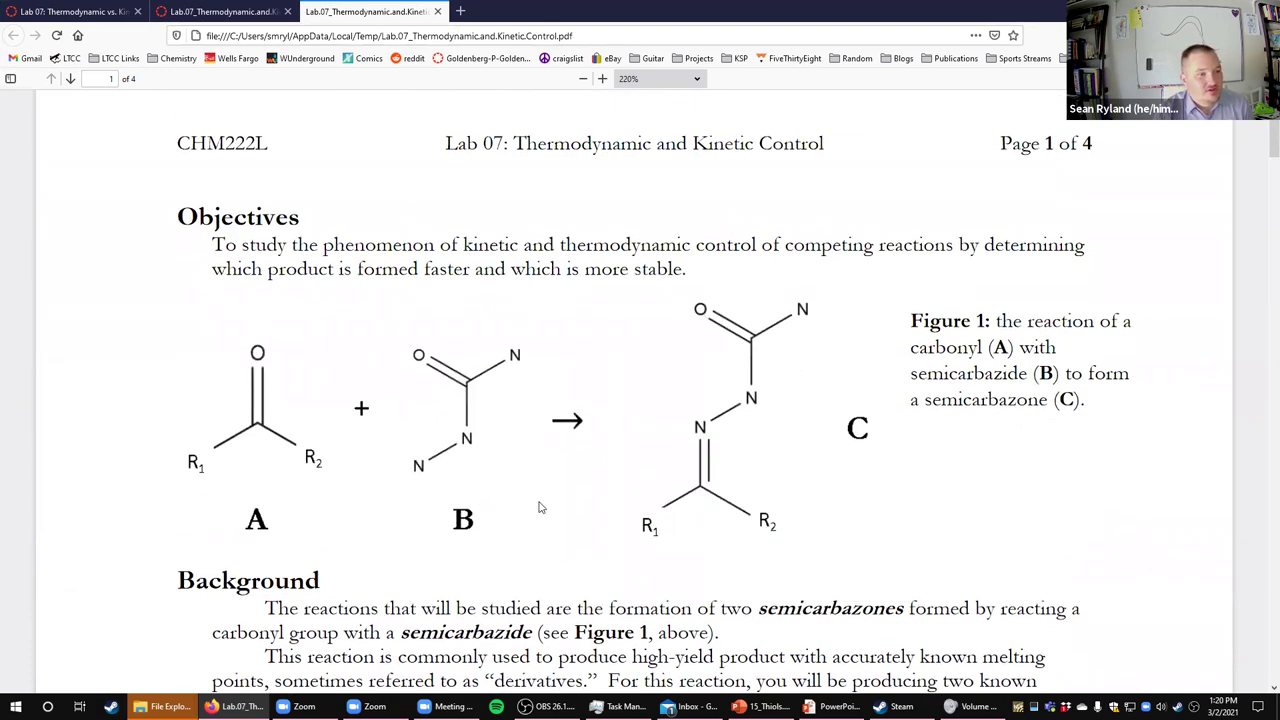
{"action": "scroll", "coordinate": [548, 502], "scroll_direction": "down", "scroll_amount": 1}
{"action": "scroll", "coordinate": [548, 502], "scroll_direction": "down", "scroll_amount": 3}
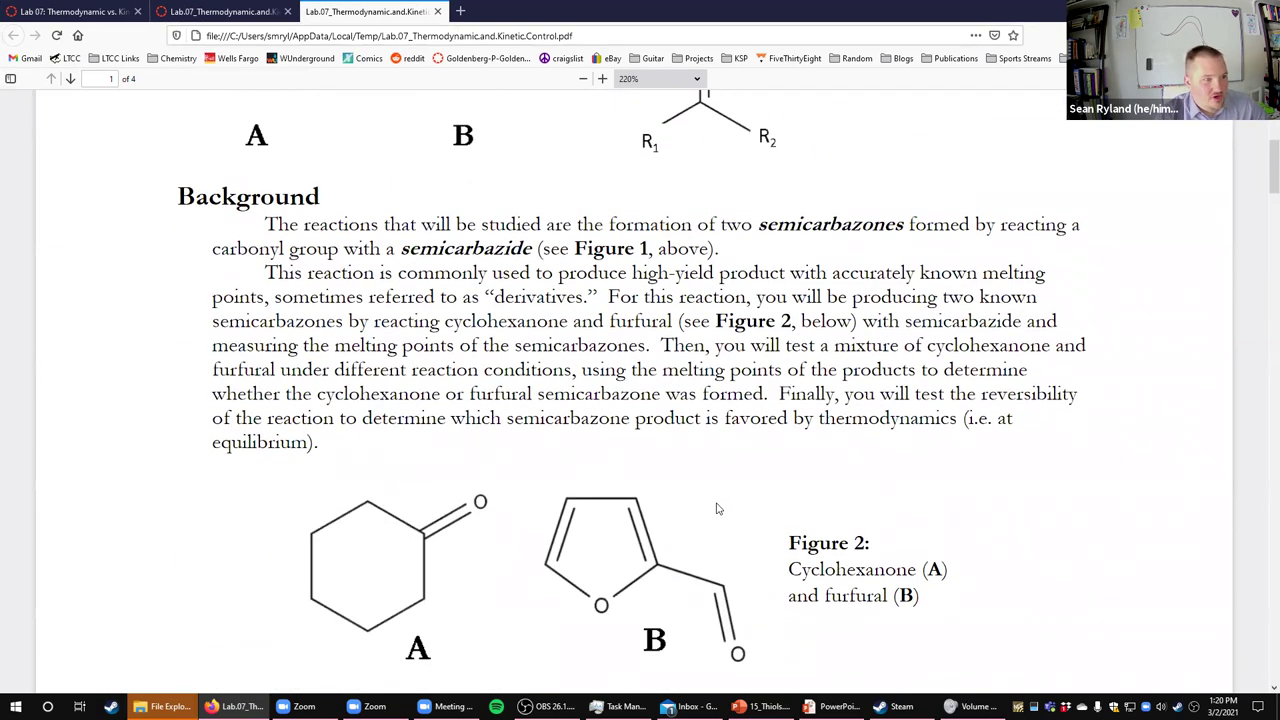
{"action": "scroll", "coordinate": [658, 464], "scroll_direction": "down", "scroll_amount": 1}
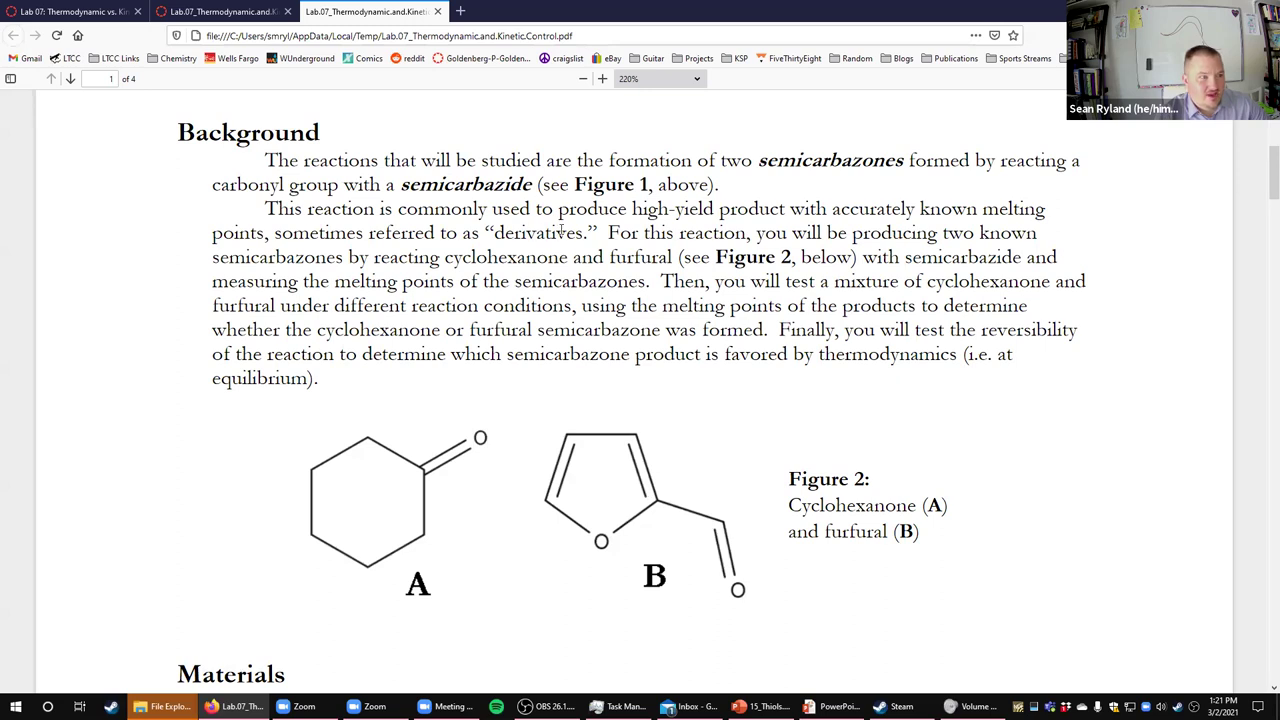
{"action": "scroll", "coordinate": [568, 242], "scroll_direction": "up", "scroll_amount": 4}
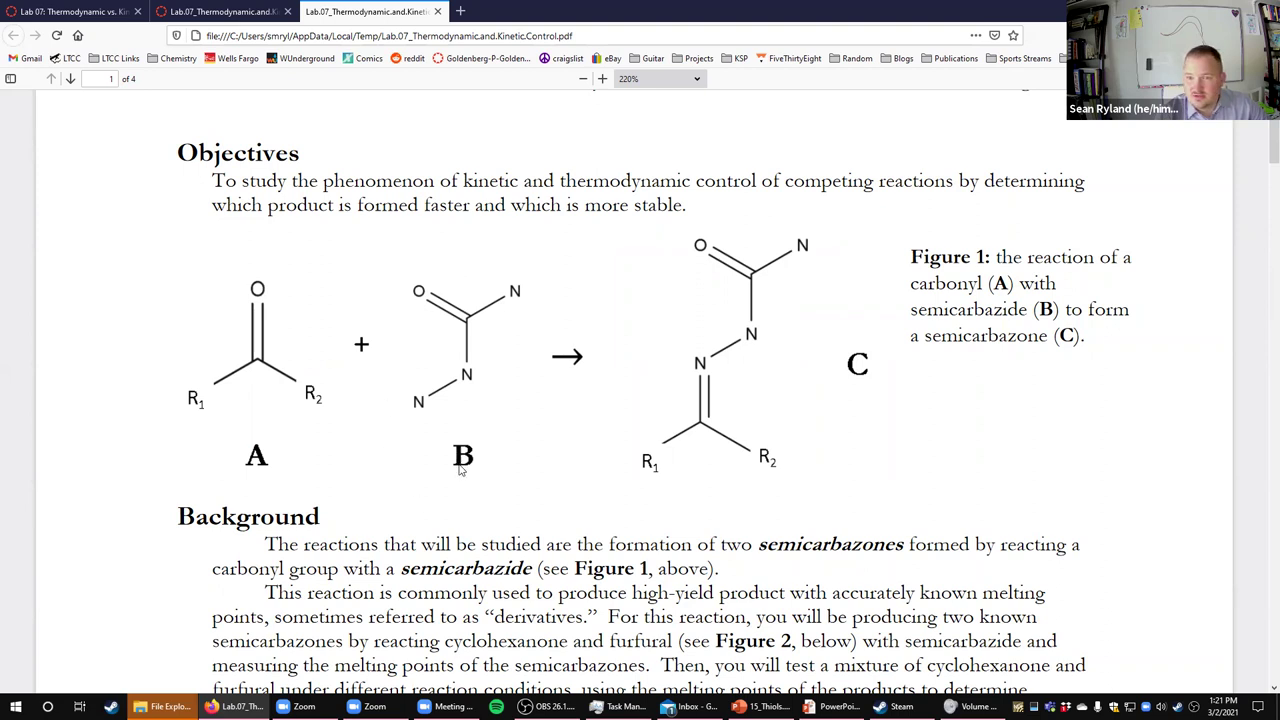
{"action": "scroll", "coordinate": [470, 471], "scroll_direction": "down", "scroll_amount": 4}
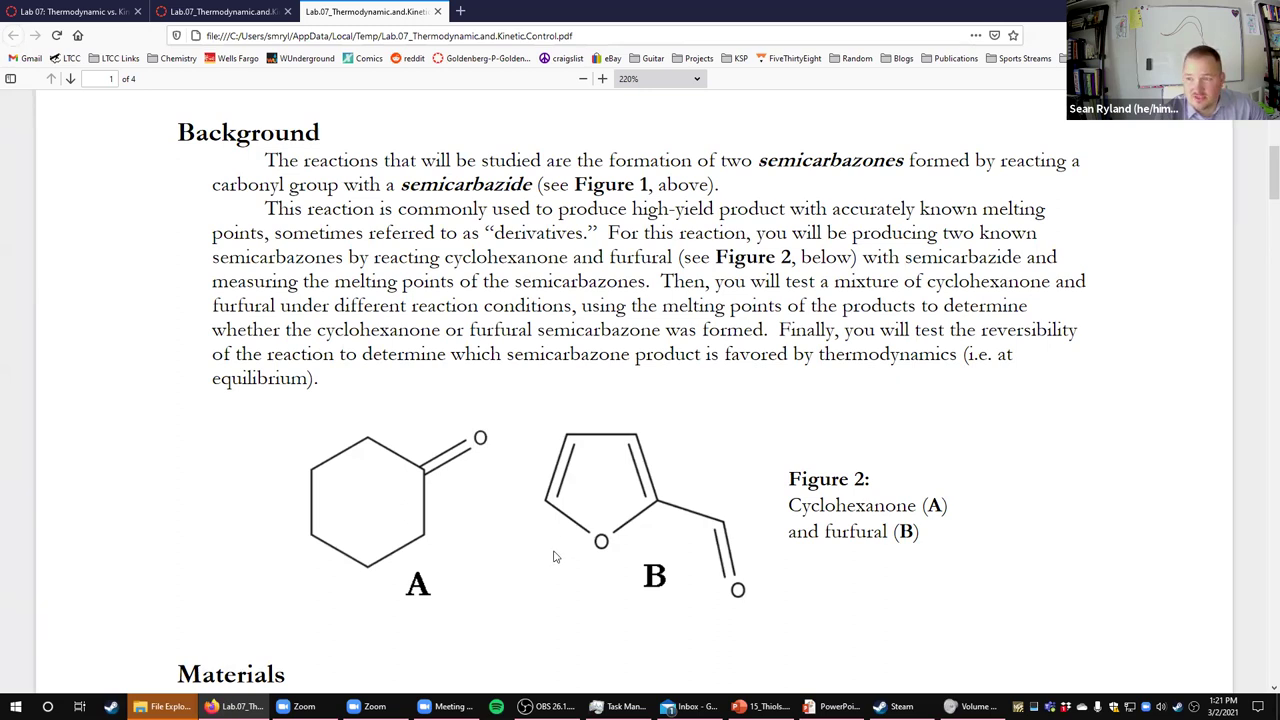
{"action": "scroll", "coordinate": [445, 537], "scroll_direction": "up", "scroll_amount": 3}
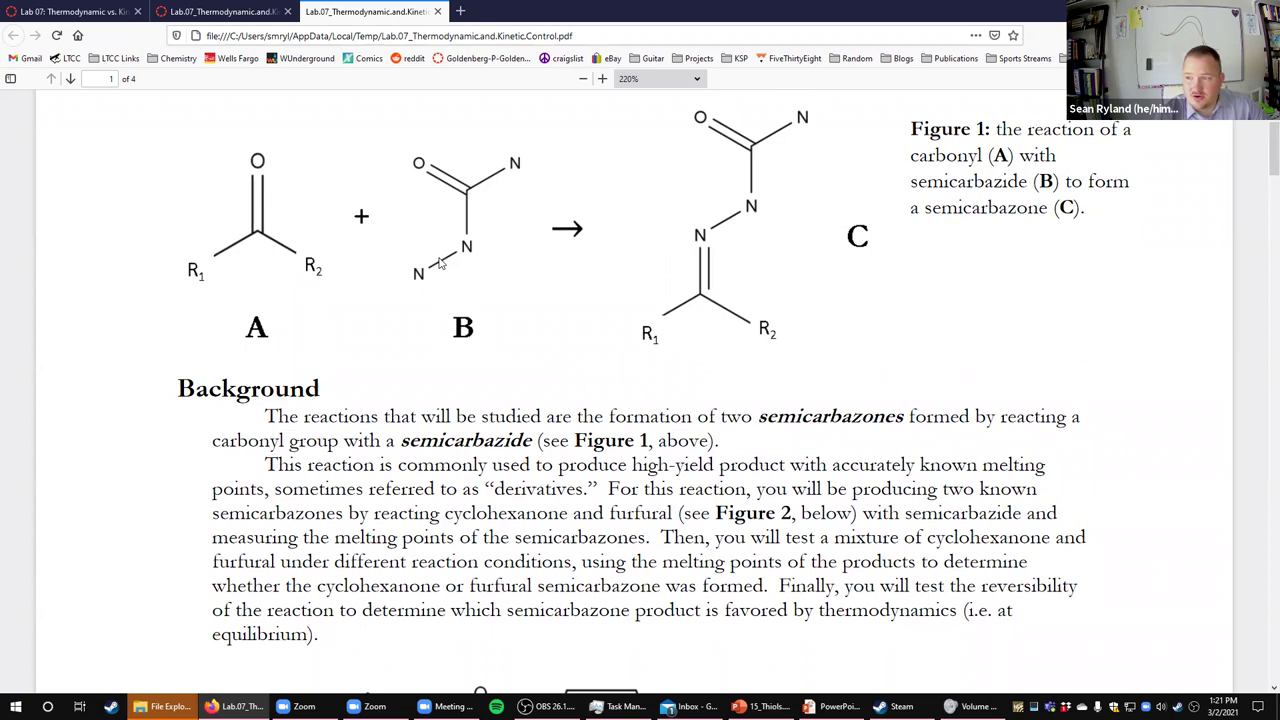
{"action": "scroll", "coordinate": [566, 350], "scroll_direction": "down", "scroll_amount": 3}
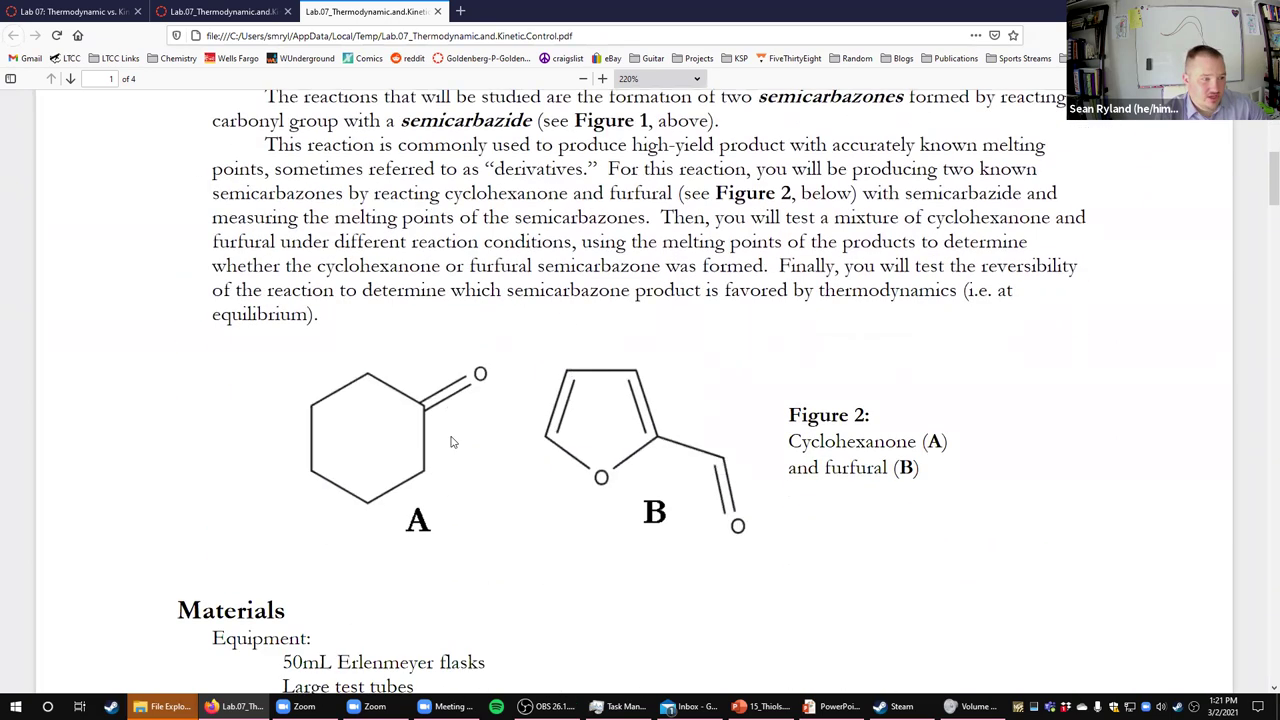
{"action": "scroll", "coordinate": [390, 460], "scroll_direction": "up", "scroll_amount": 3}
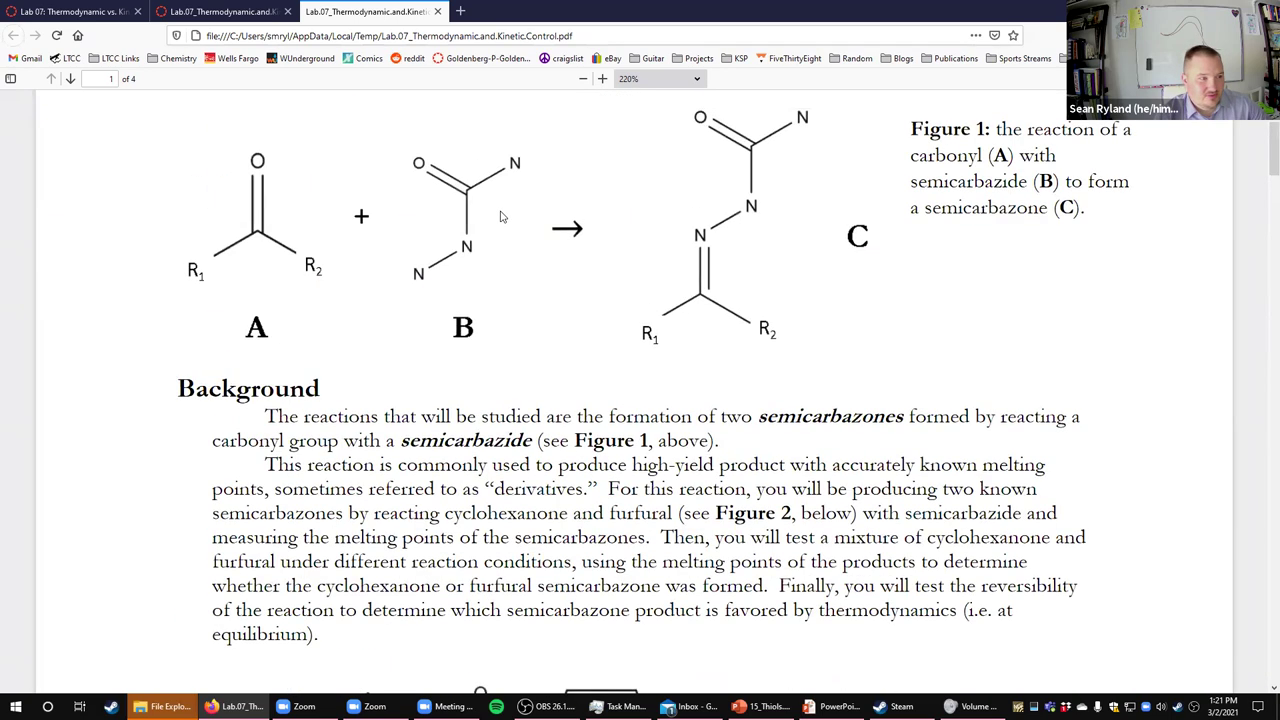
{"action": "scroll", "coordinate": [600, 350], "scroll_direction": "down", "scroll_amount": 3}
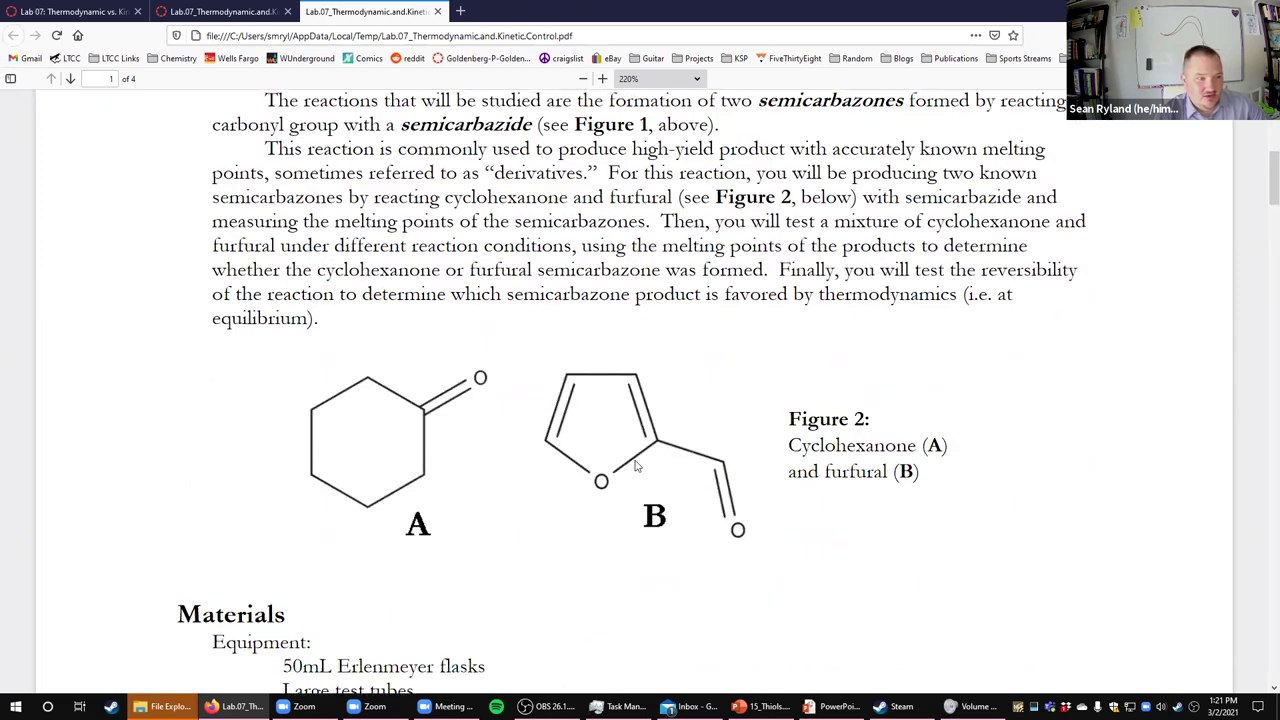
{"action": "scroll", "coordinate": [486, 200], "scroll_direction": "up", "scroll_amount": 3}
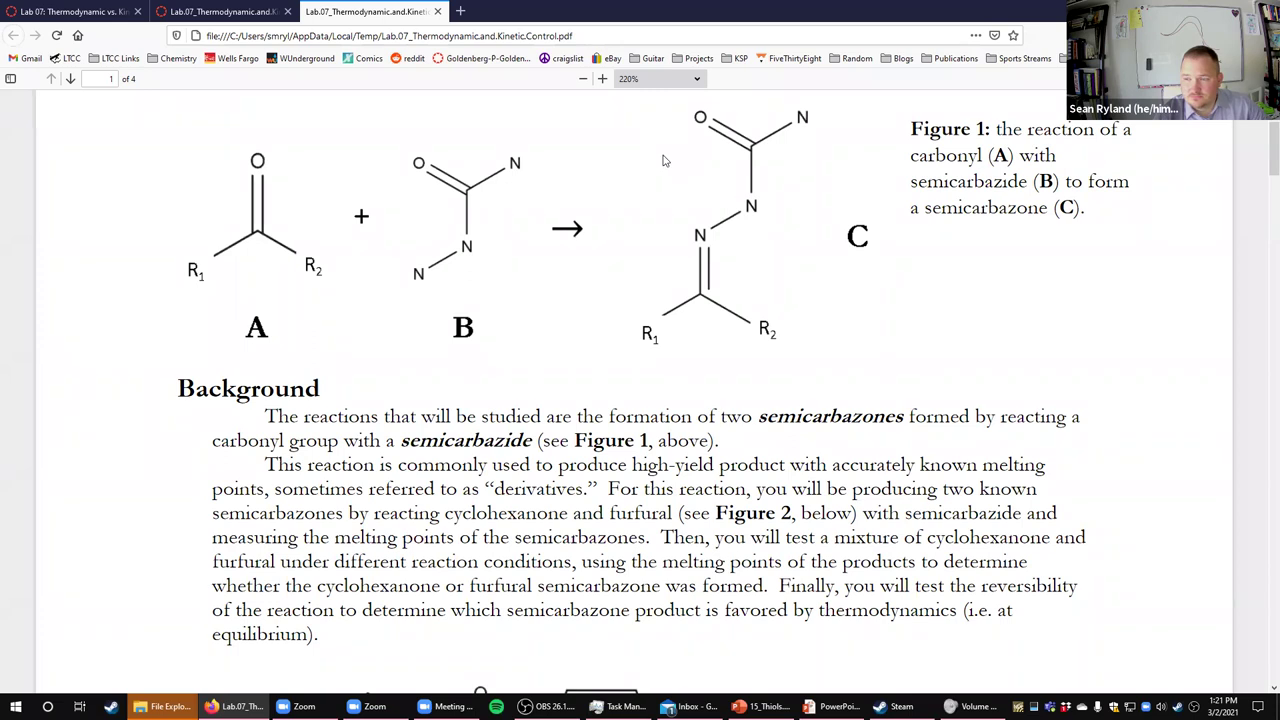
{"action": "scroll", "coordinate": [533, 336], "scroll_direction": "down", "scroll_amount": 4}
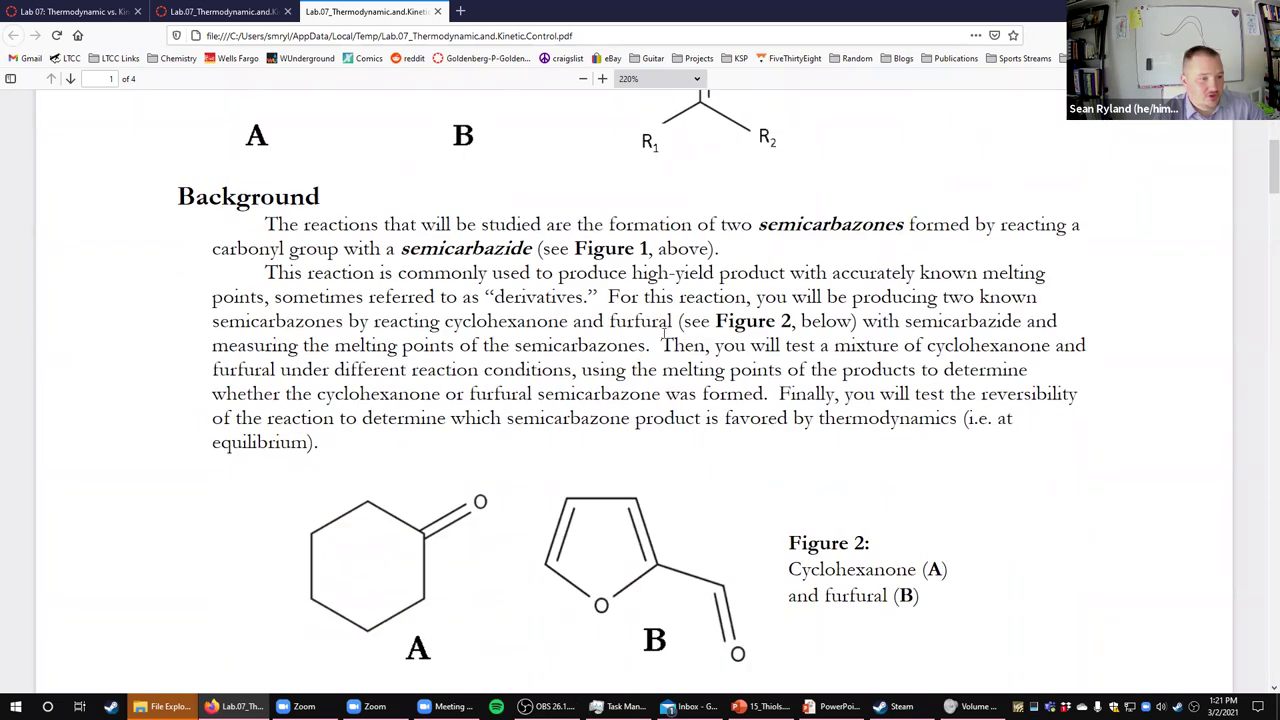
{"action": "scroll", "coordinate": [790, 372], "scroll_direction": "down", "scroll_amount": 2}
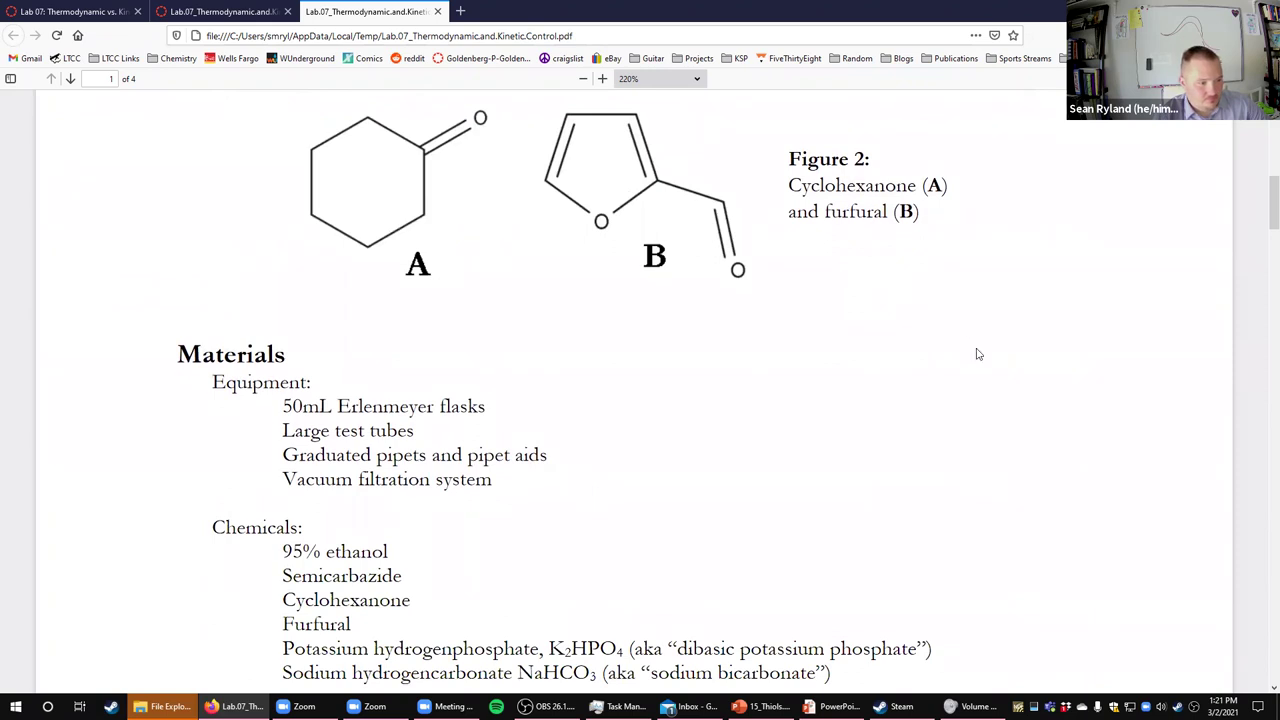
{"action": "scroll", "coordinate": [978, 354], "scroll_direction": "down", "scroll_amount": 2}
{"action": "scroll", "coordinate": [978, 354], "scroll_direction": "down", "scroll_amount": 5}
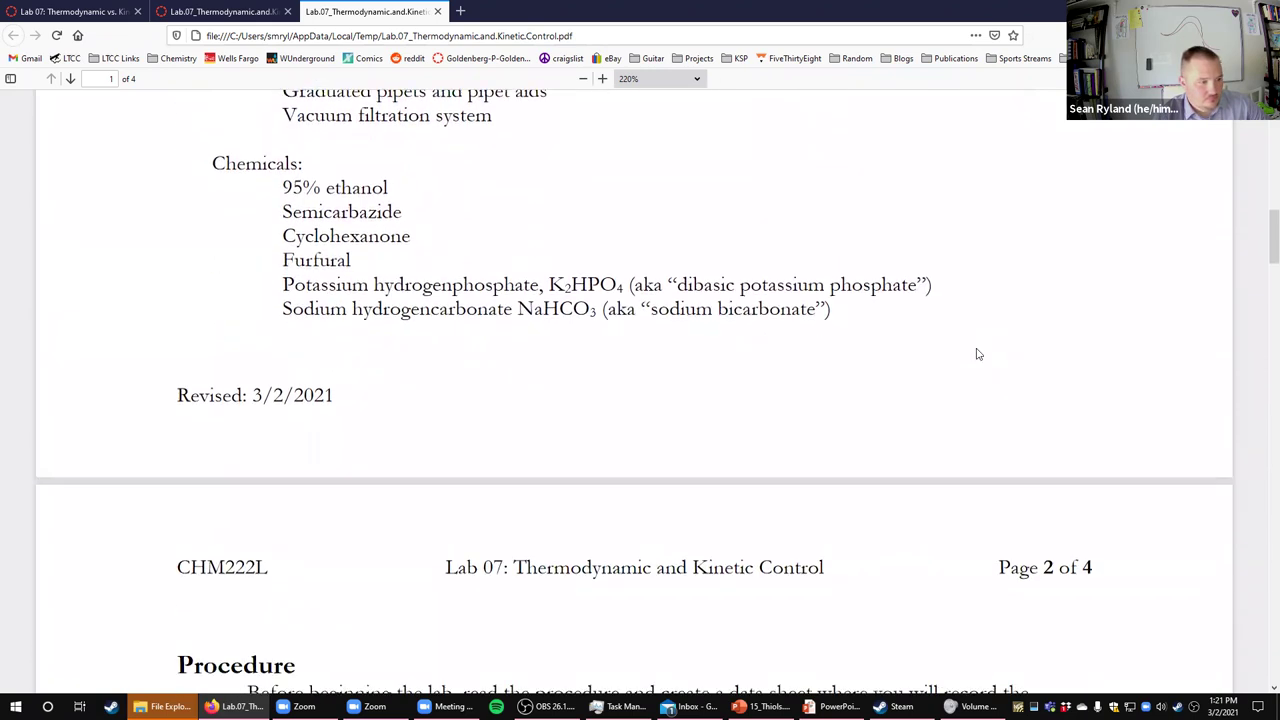
{"action": "scroll", "coordinate": [978, 352], "scroll_direction": "up", "scroll_amount": 15}
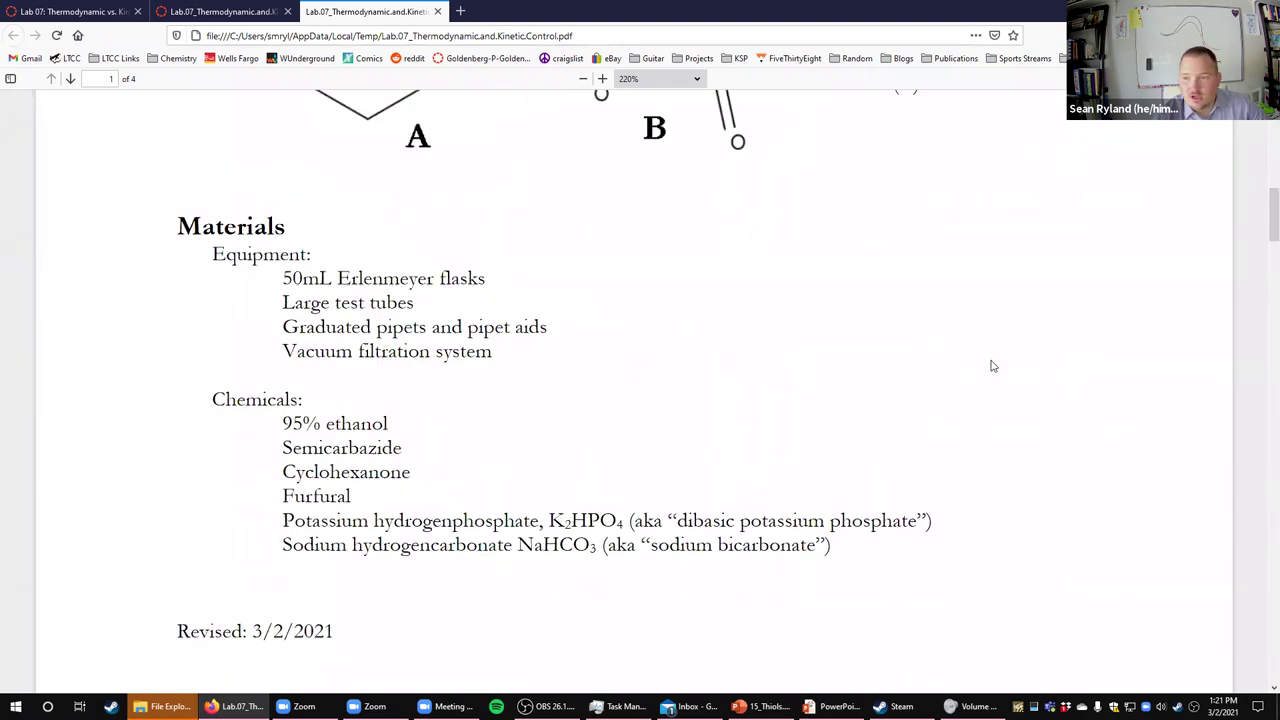